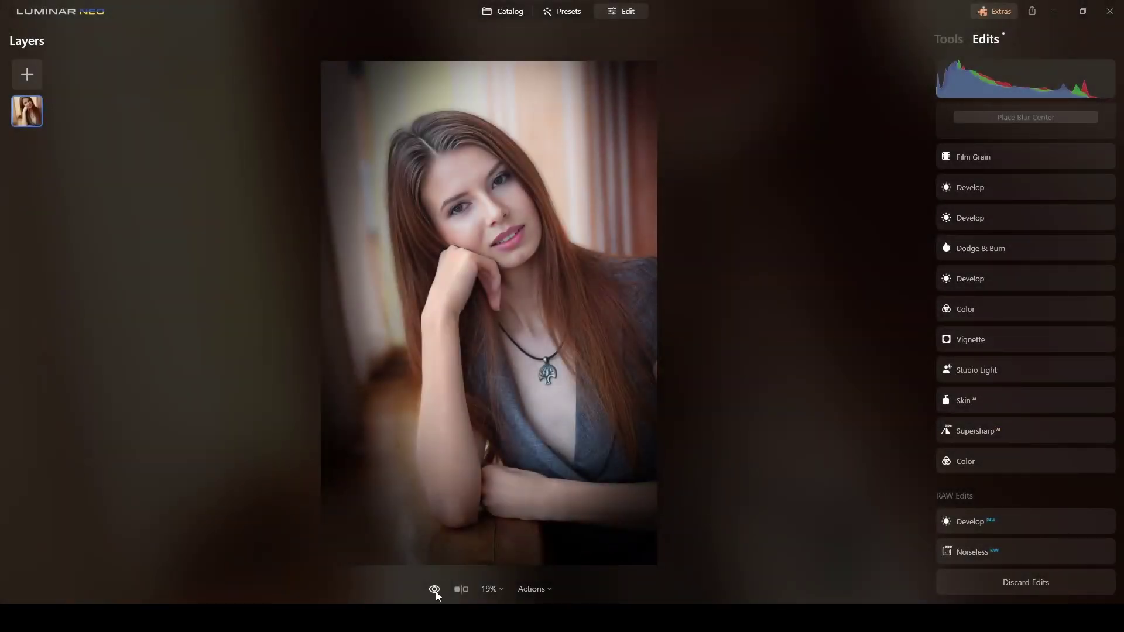
- Compare the finished portrait with its unedited original and switch to the free RAW photos page in the Edge browser
left_click_drag(434, 589, 436, 592)
mouse_move(576, 618)
left_click(577, 557)
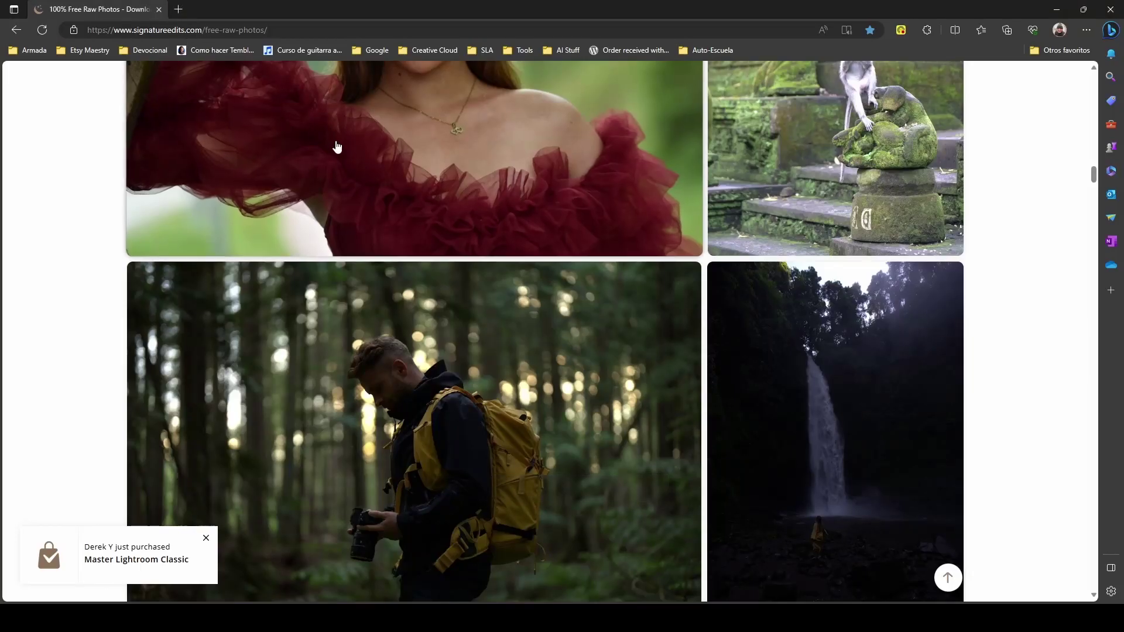
- Browse the Signature Edits free RAW photos gallery to locate the portrait of the red-haired woman resting her head on her hand
scroll(564, 212, "up", 5)
scroll(564, 212, "up", 20)
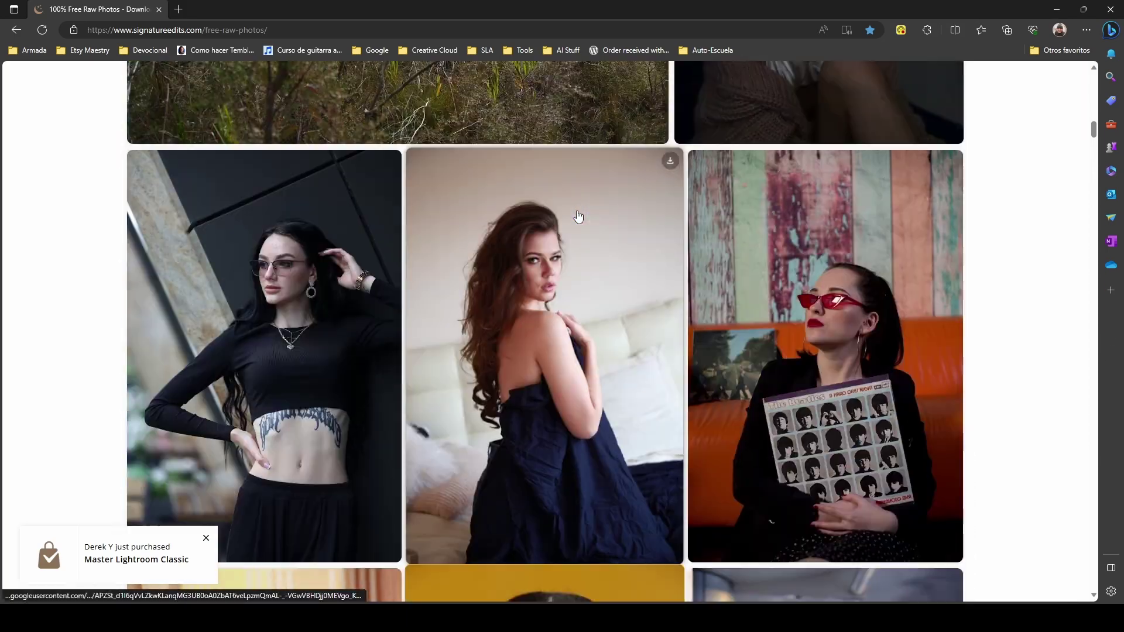
scroll(578, 217, "up", 15)
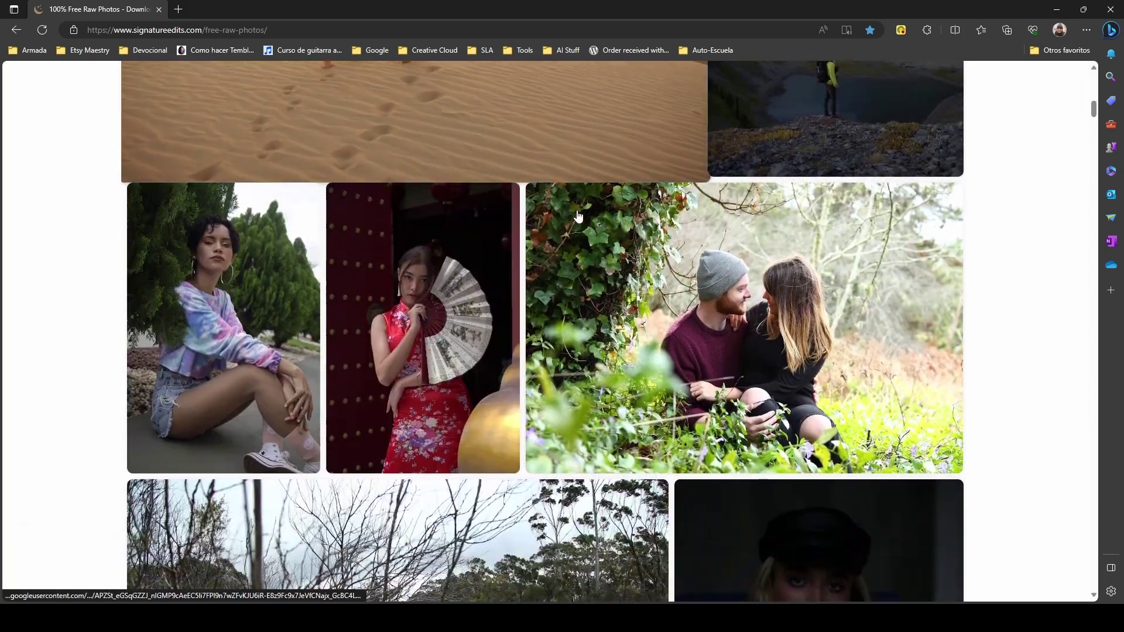
scroll(578, 216, "up", 4)
scroll(578, 217, "down", 13)
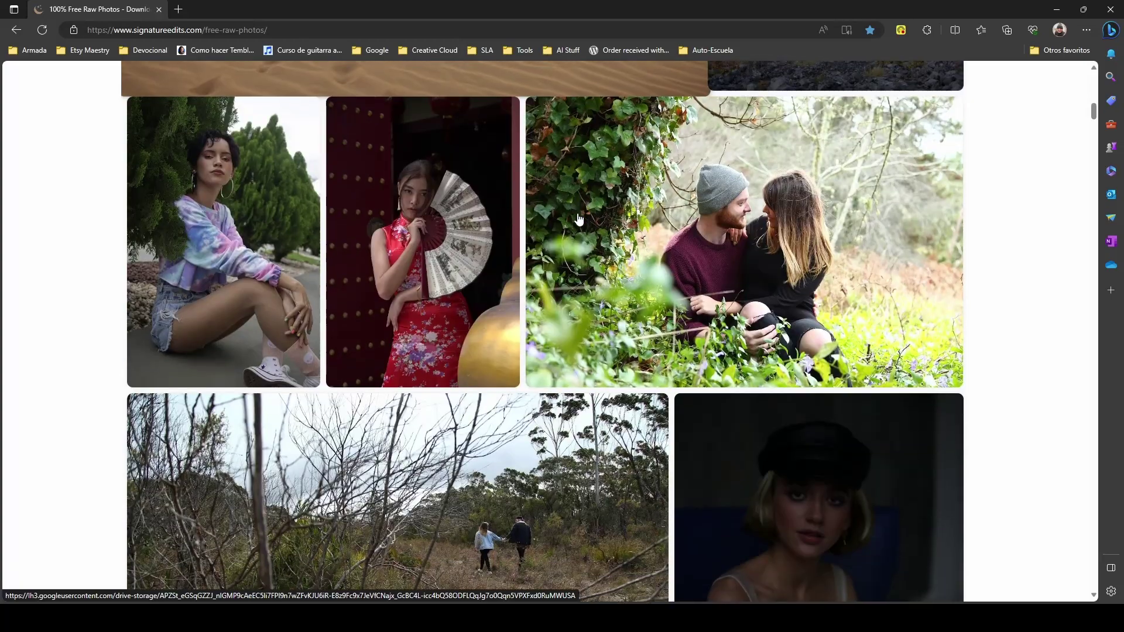
scroll(580, 219, "down", 7)
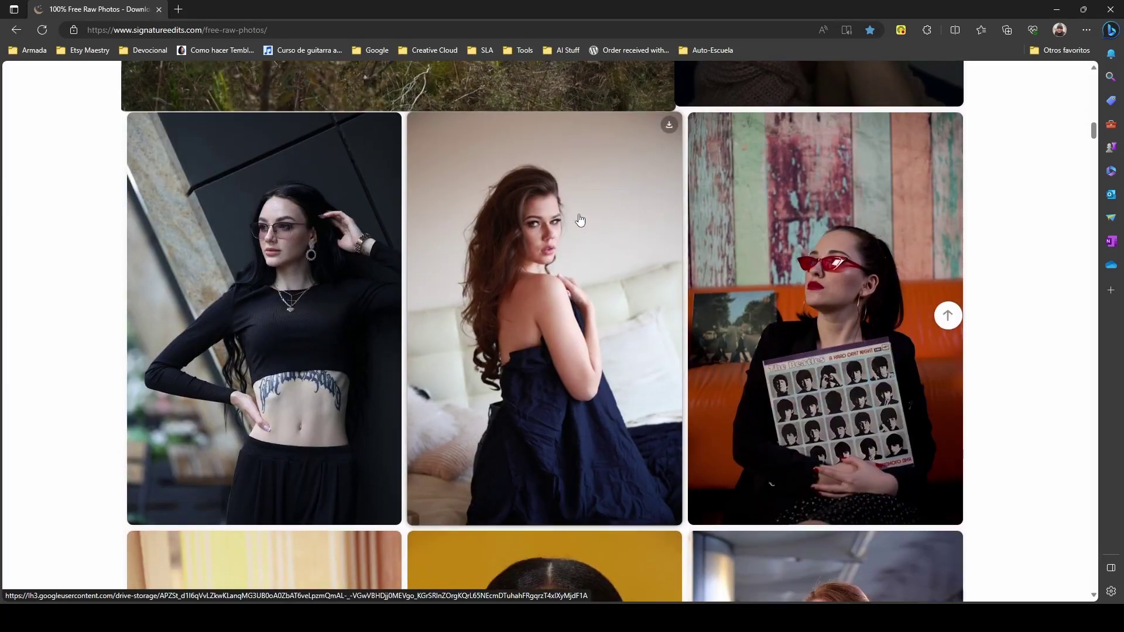
scroll(580, 221, "down", 7)
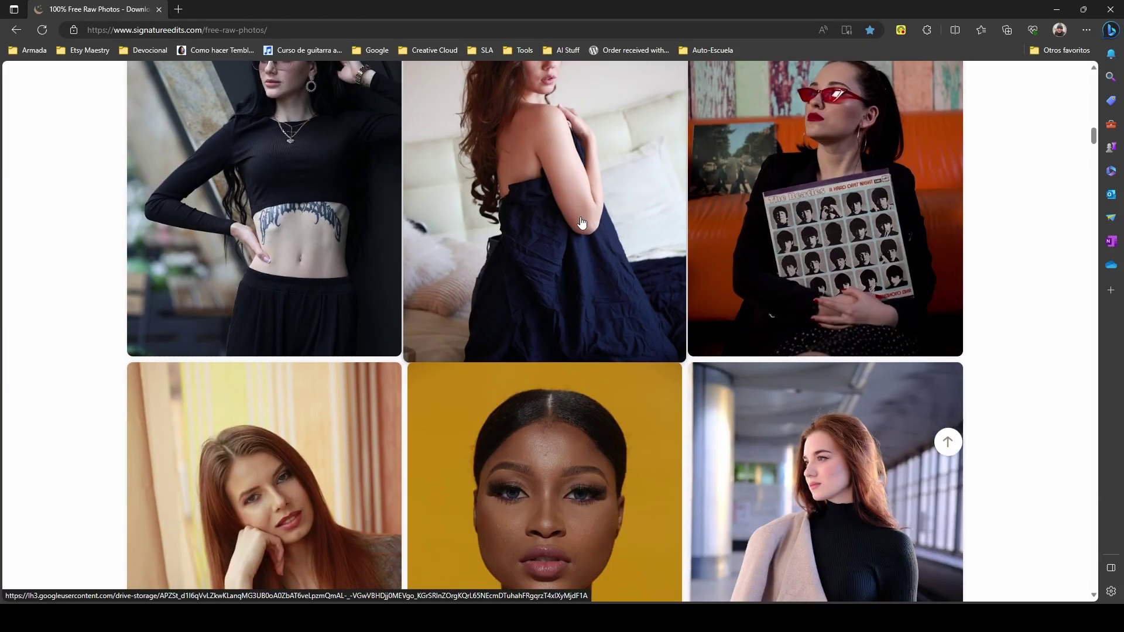
scroll(580, 231, "down", 5)
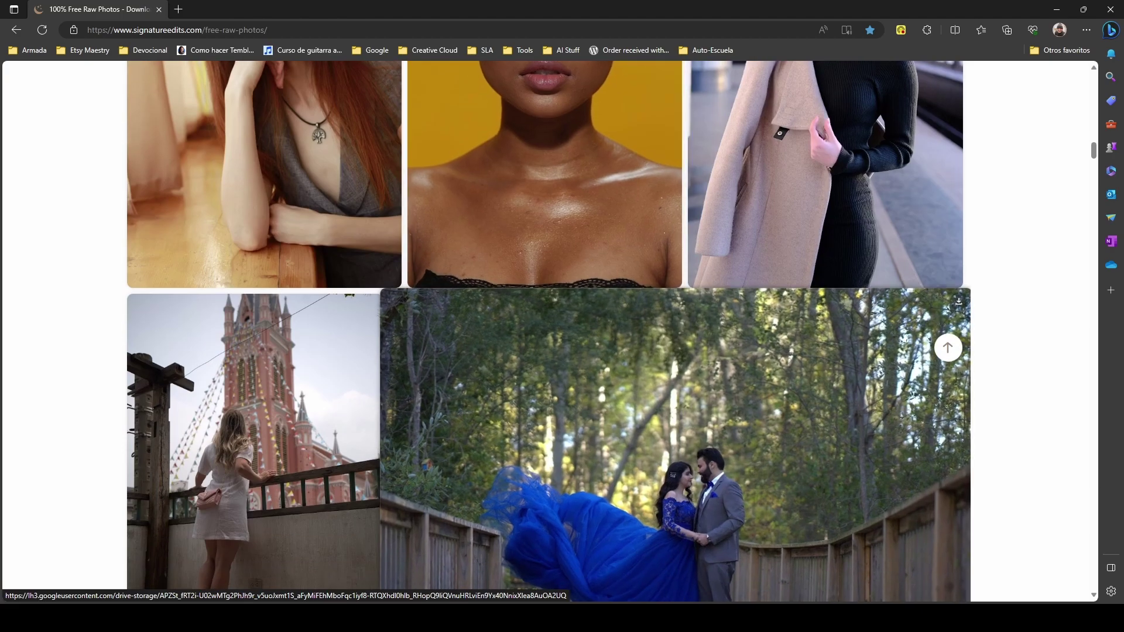
- Switch back to Luminar Neo and examine the RAW Develop edit's camera profile, light, color and optics settings
left_click(681, 618)
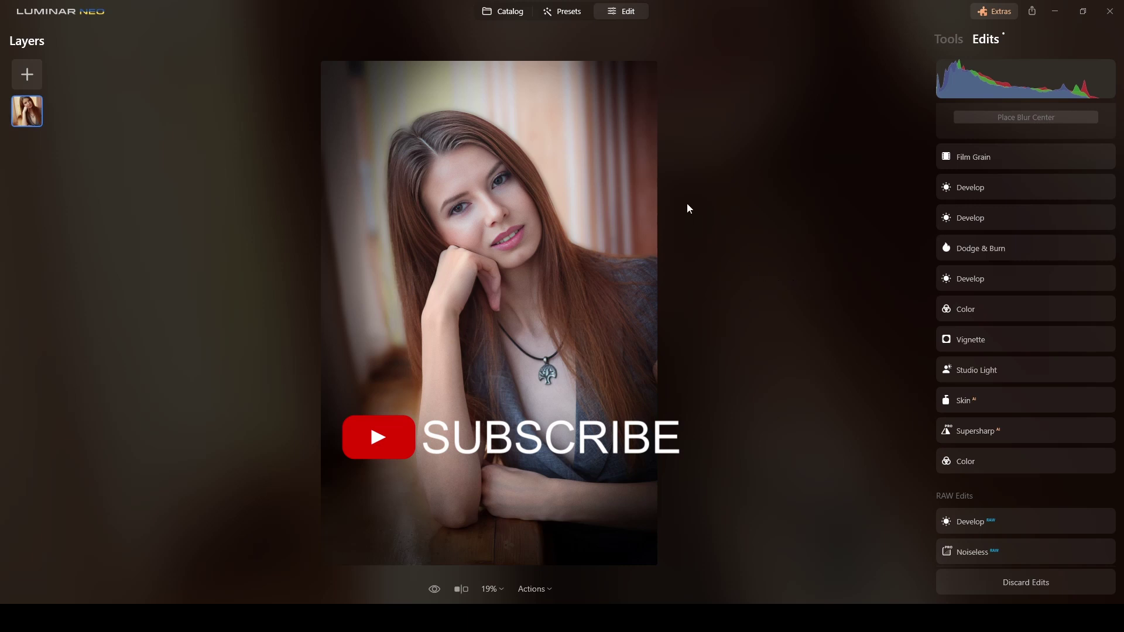
left_click(1024, 520)
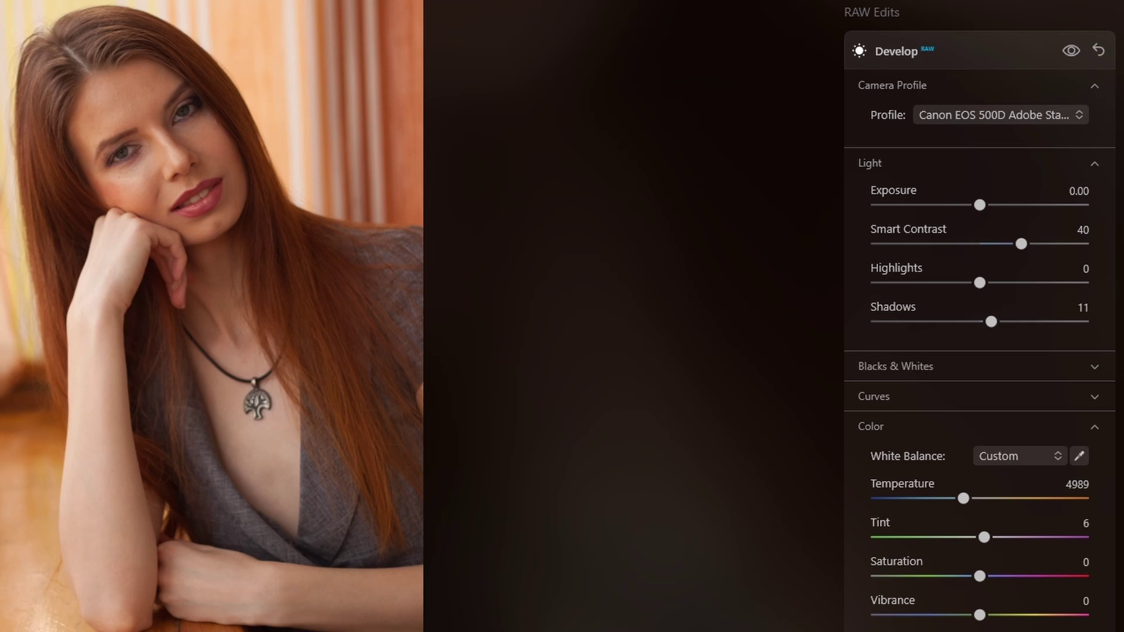
left_click(937, 426)
scroll(974, 483, "down", 2)
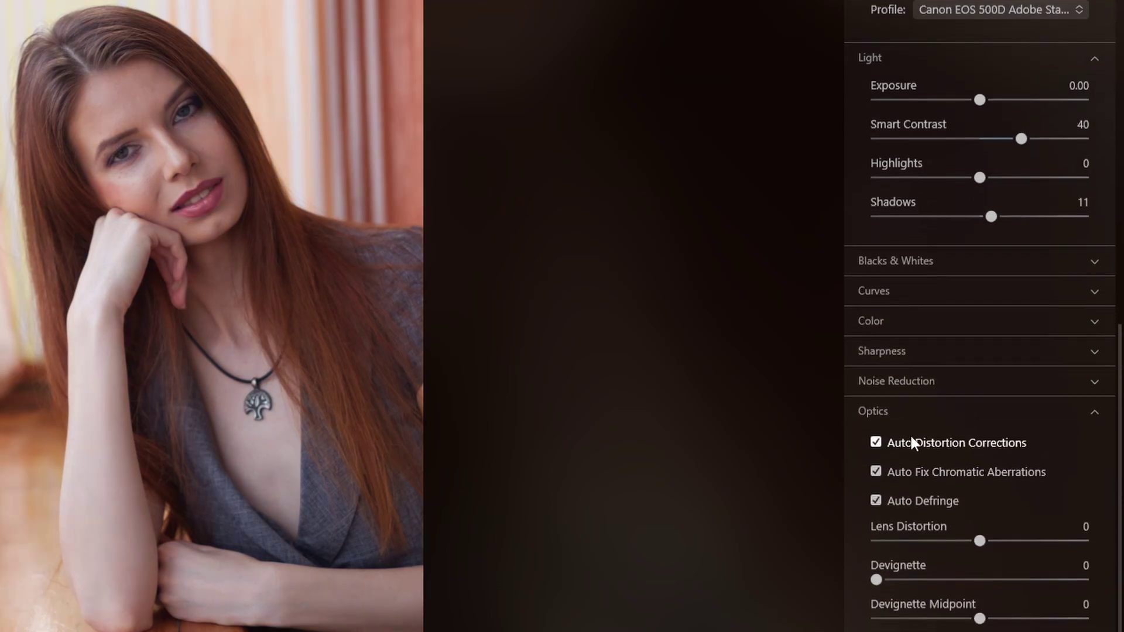
left_click(969, 413)
scroll(991, 375, "up", 4)
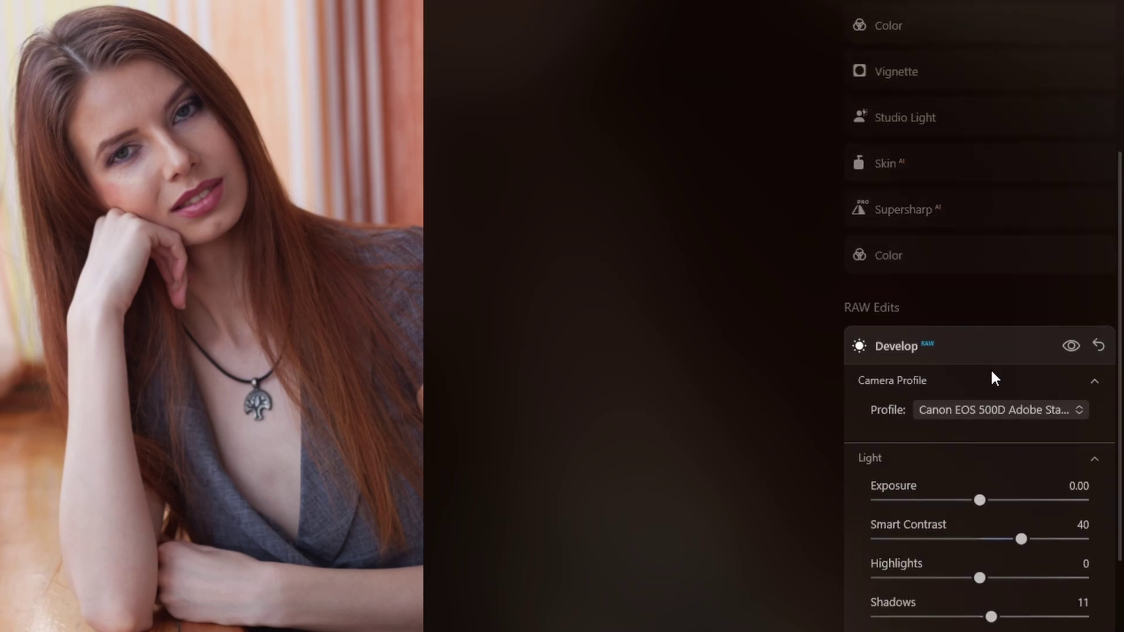
scroll(990, 375, "up", 6)
- Examine the Remove Color Cast setting in the first Color edit above the RAW edits and compare the portrait with and without it
scroll(979, 381, "down", 2)
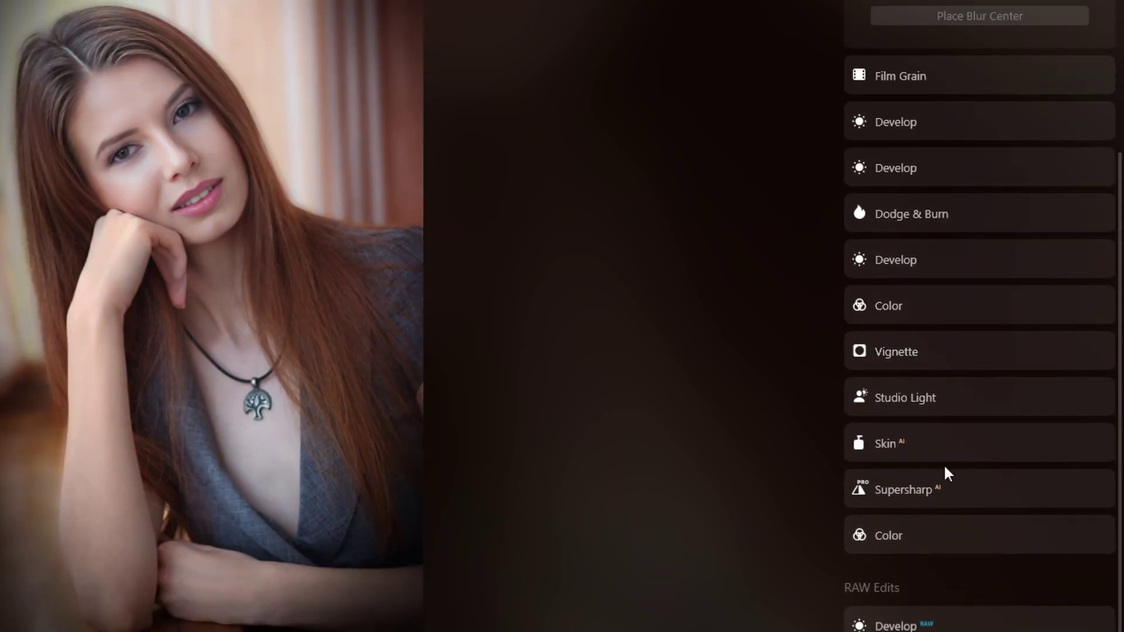
left_click(971, 550)
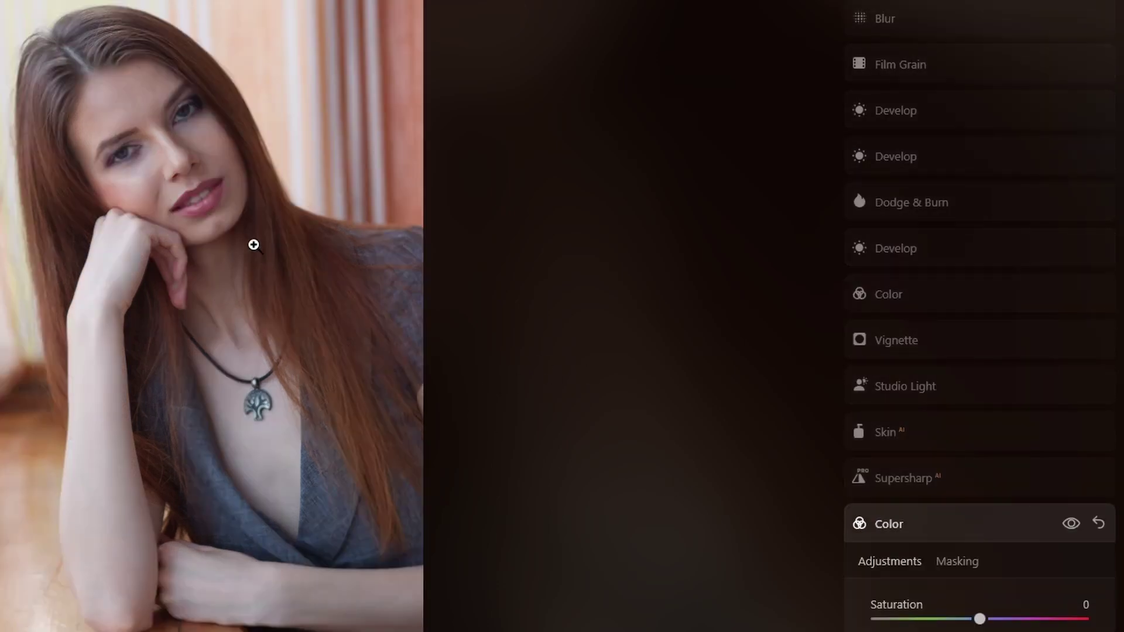
scroll(931, 445, "down", 2)
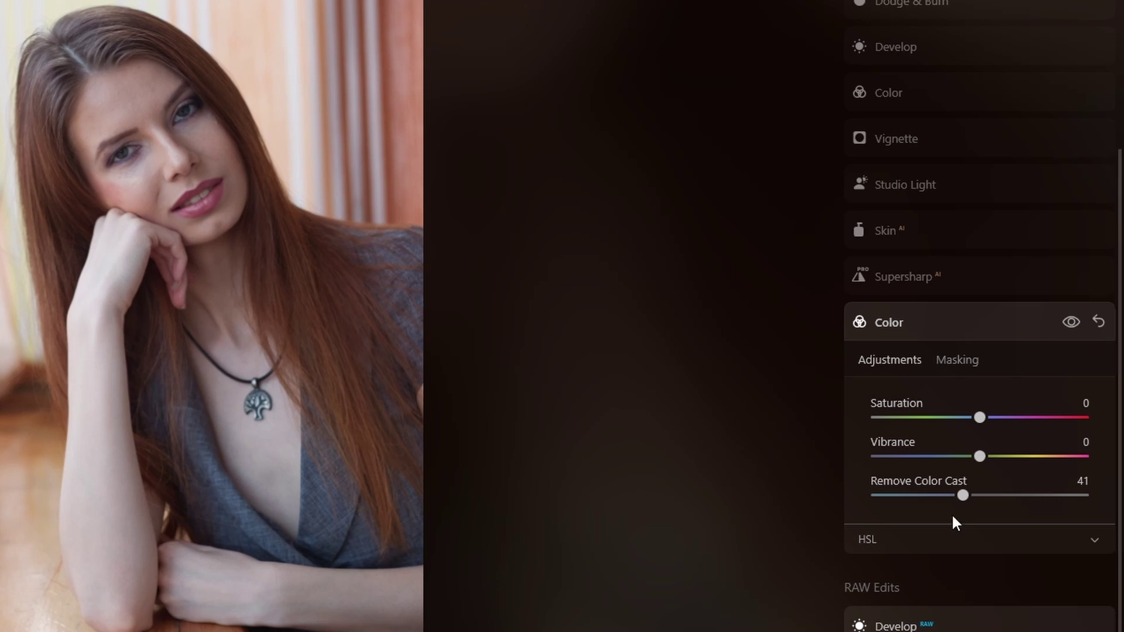
left_click(1067, 321)
left_click(1066, 322)
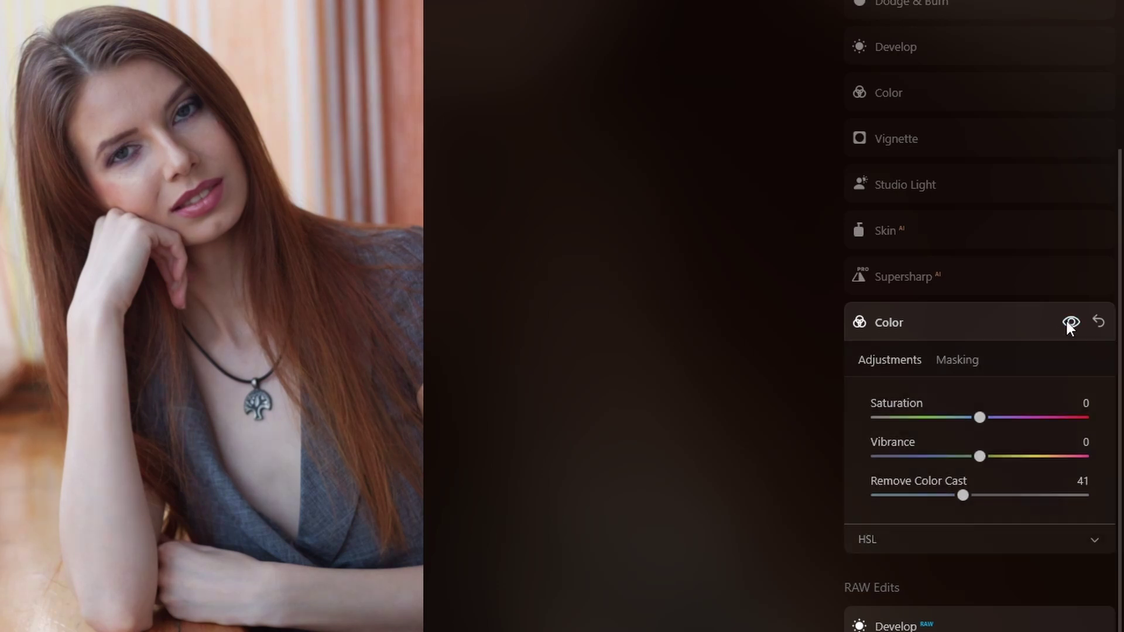
left_click(996, 319)
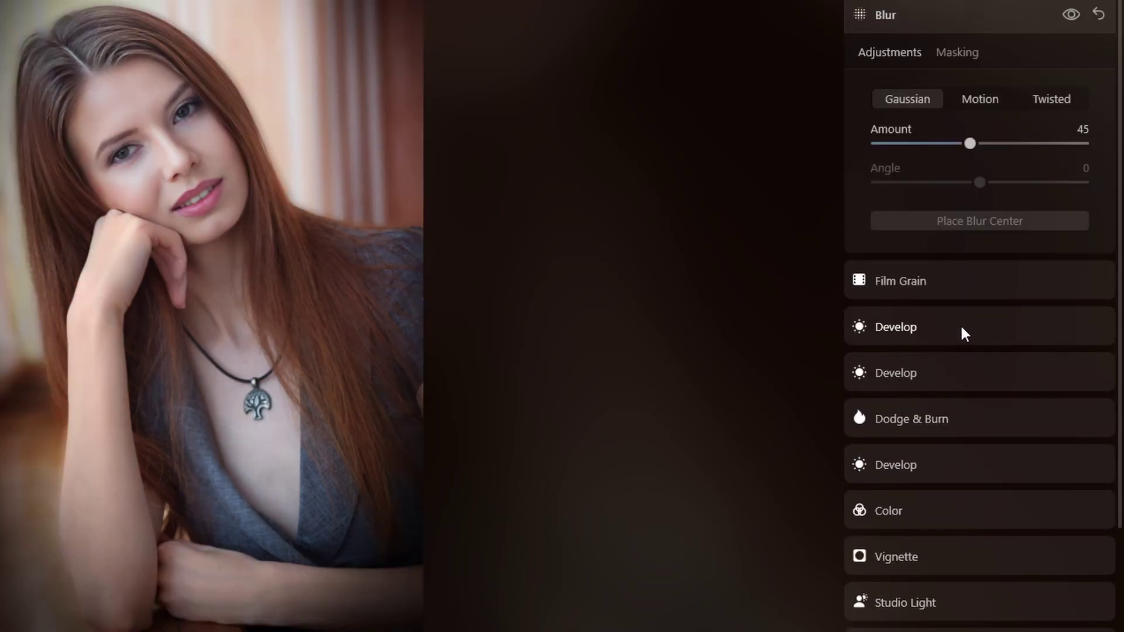
- Examine the Supersharp AI edit's settings and compare the face with and without the sharpening
scroll(965, 334, "down", 4)
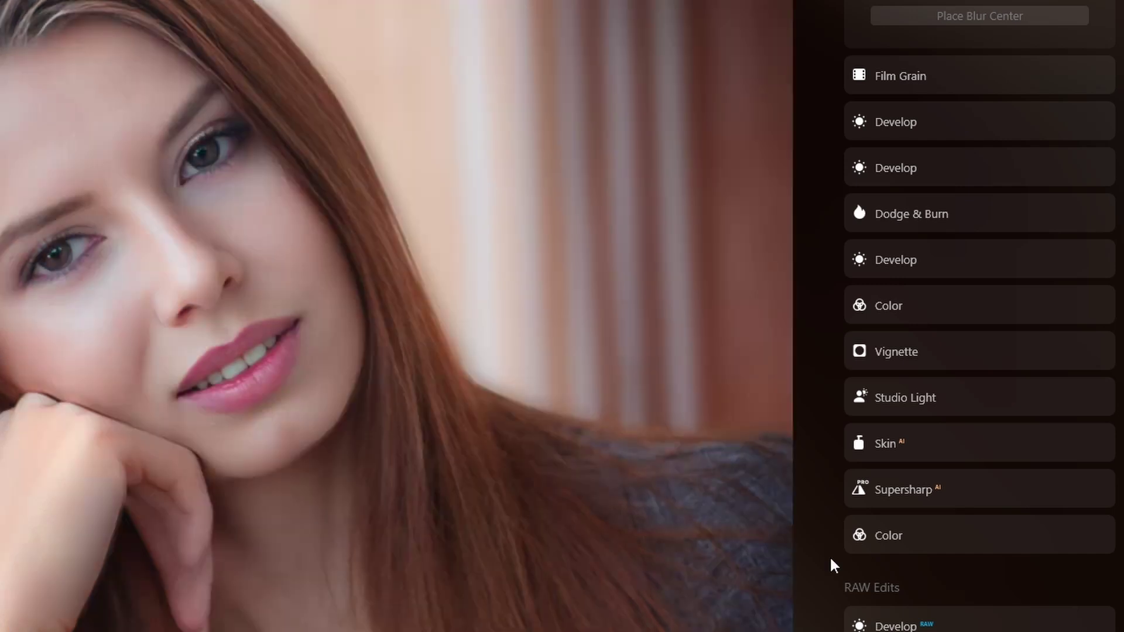
left_click(1004, 495)
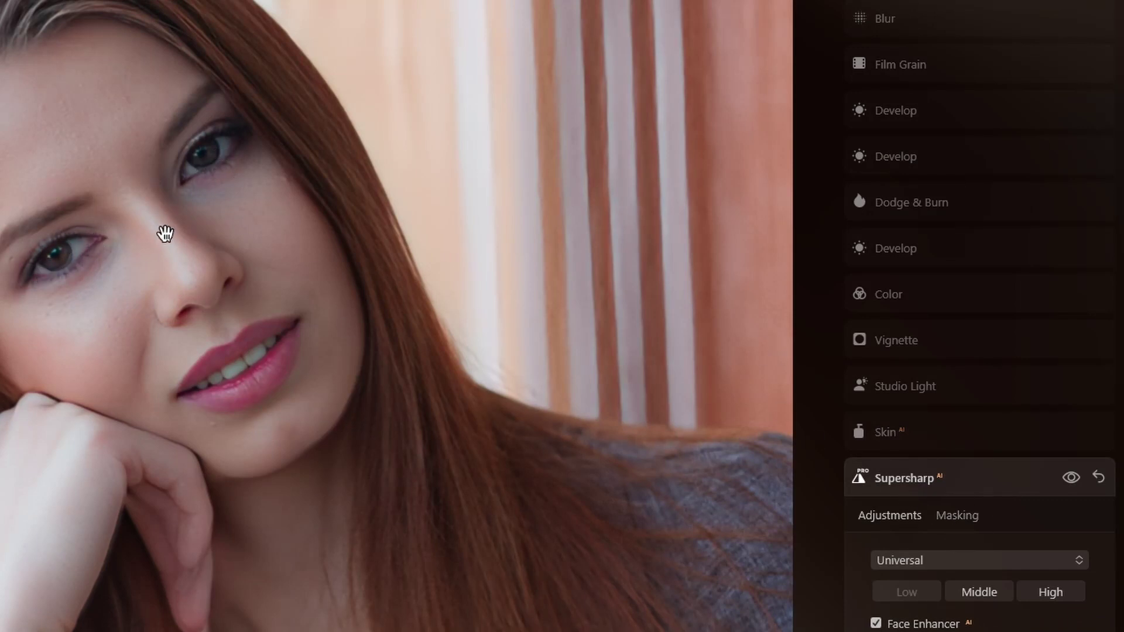
left_click(1076, 480)
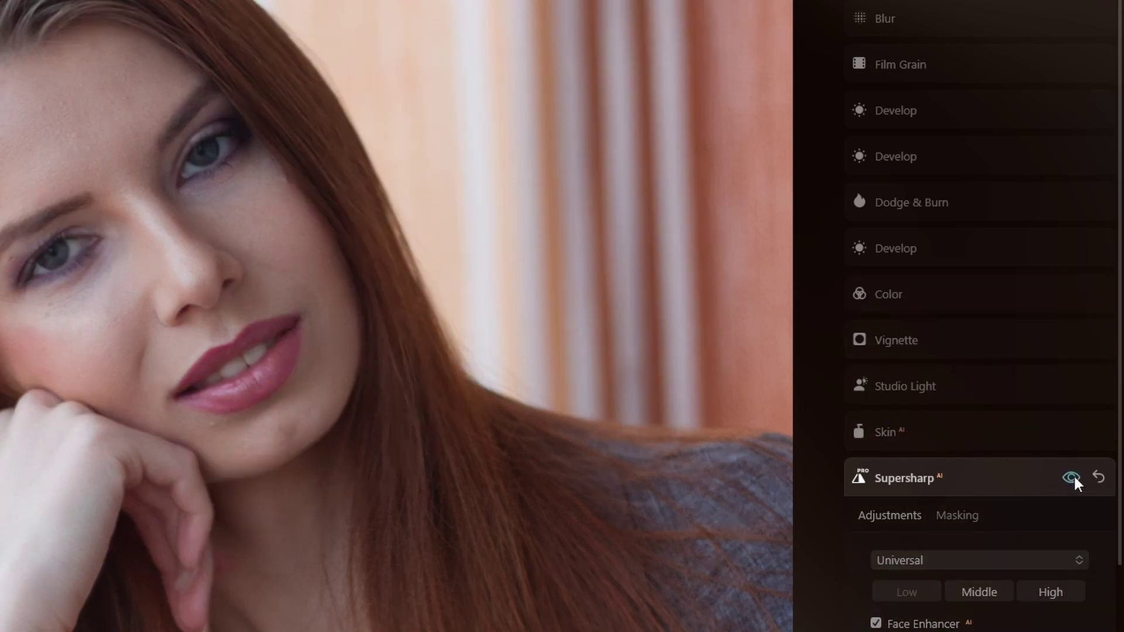
left_click(1076, 479)
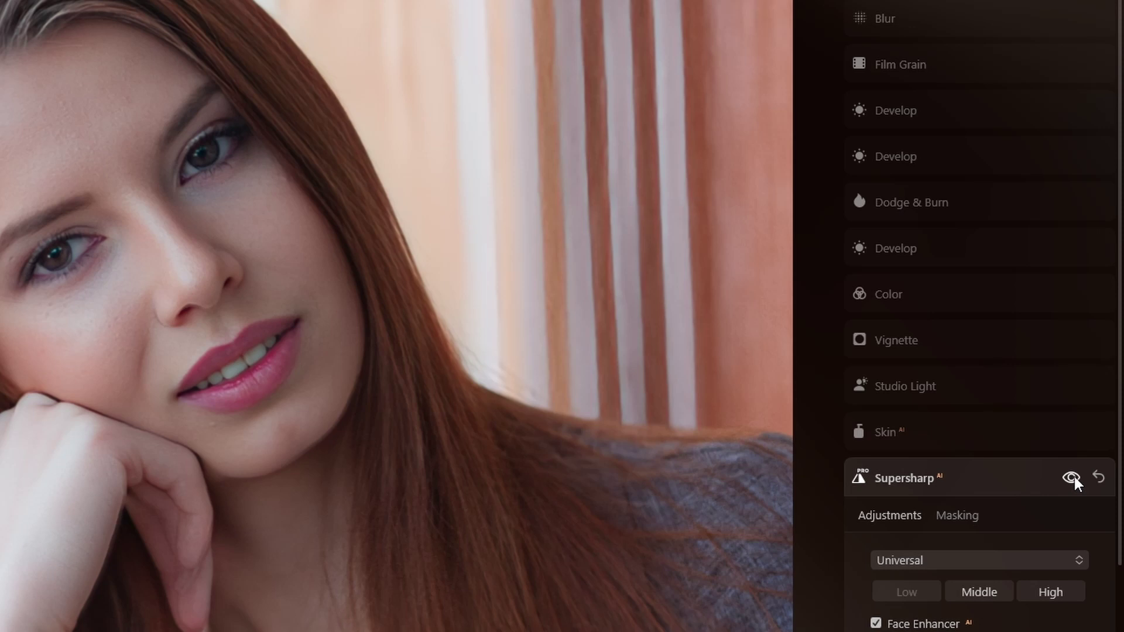
left_click(1076, 480)
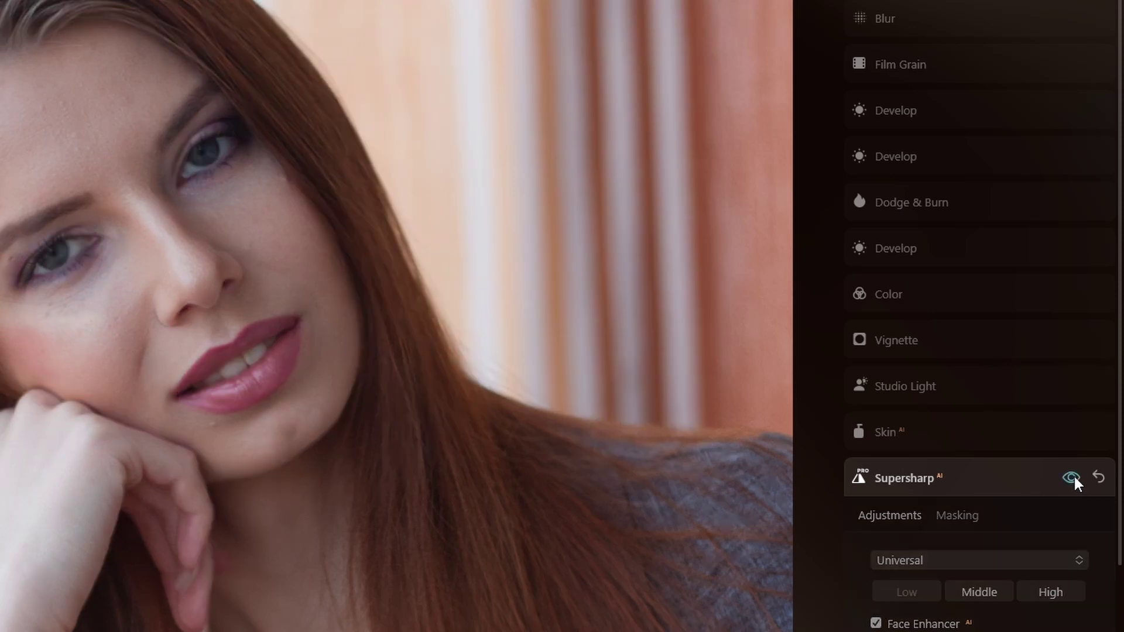
left_click(1076, 481)
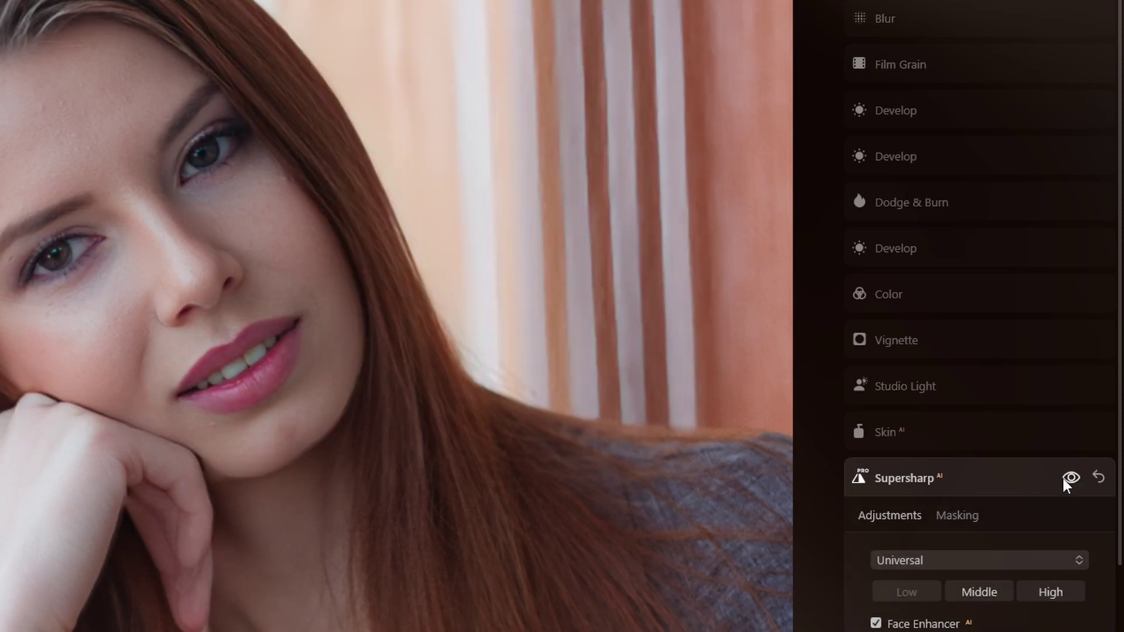
left_click(986, 478)
- Examine the Skin AI edit's amount, shine removal and skin defects removal settings and its effect on the portrait
scroll(954, 556, "down", 2)
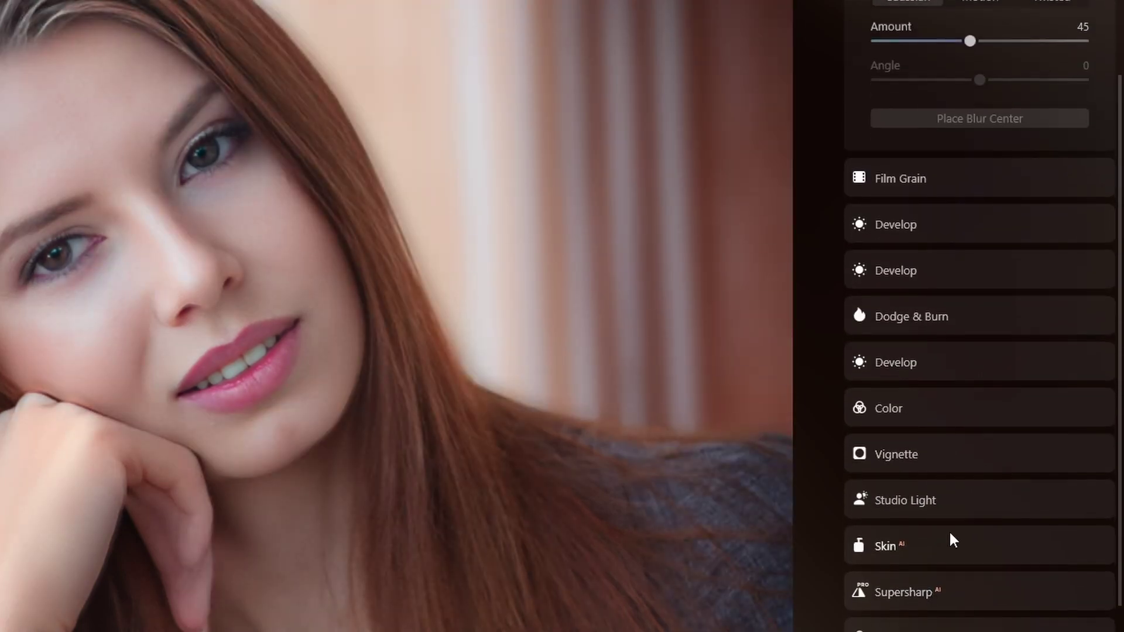
left_click(954, 540)
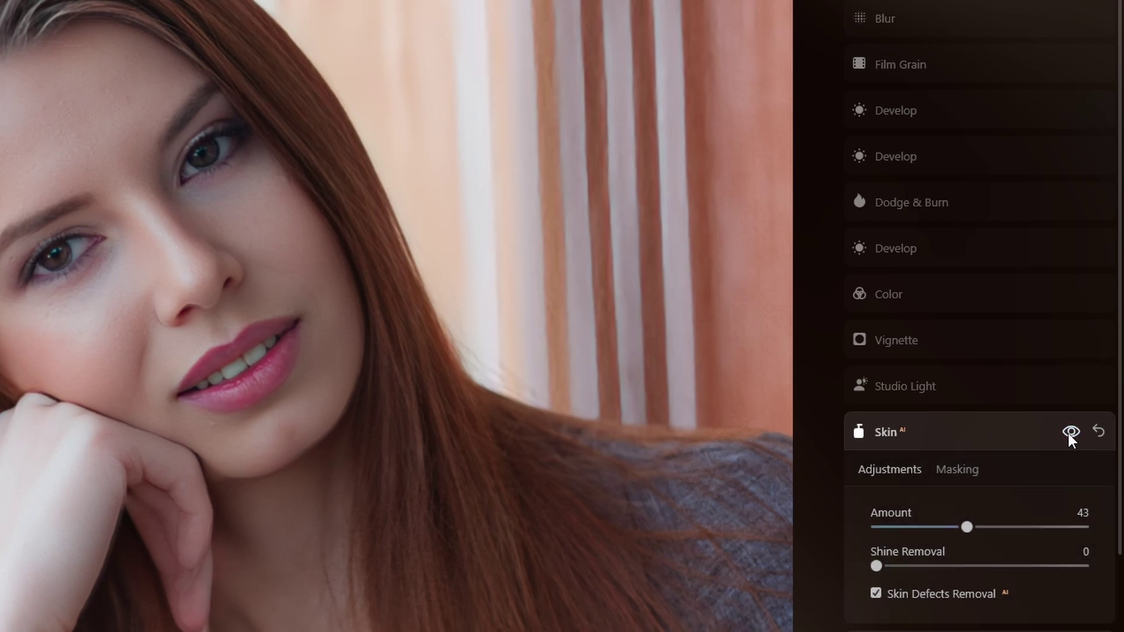
left_click(984, 442)
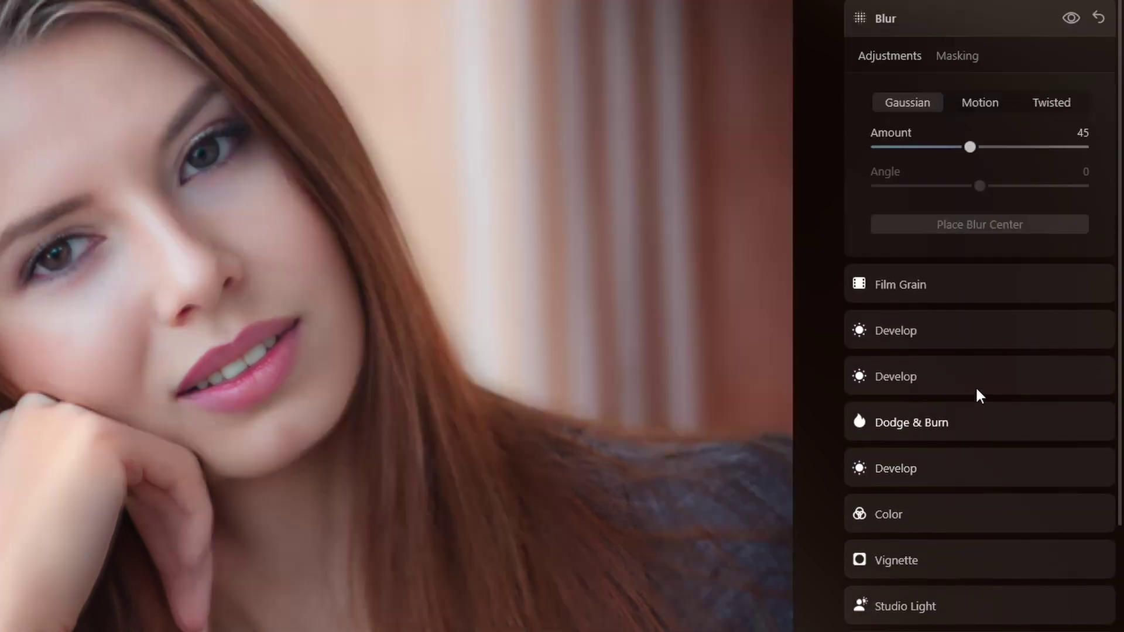
scroll(289, 168, "down", 5)
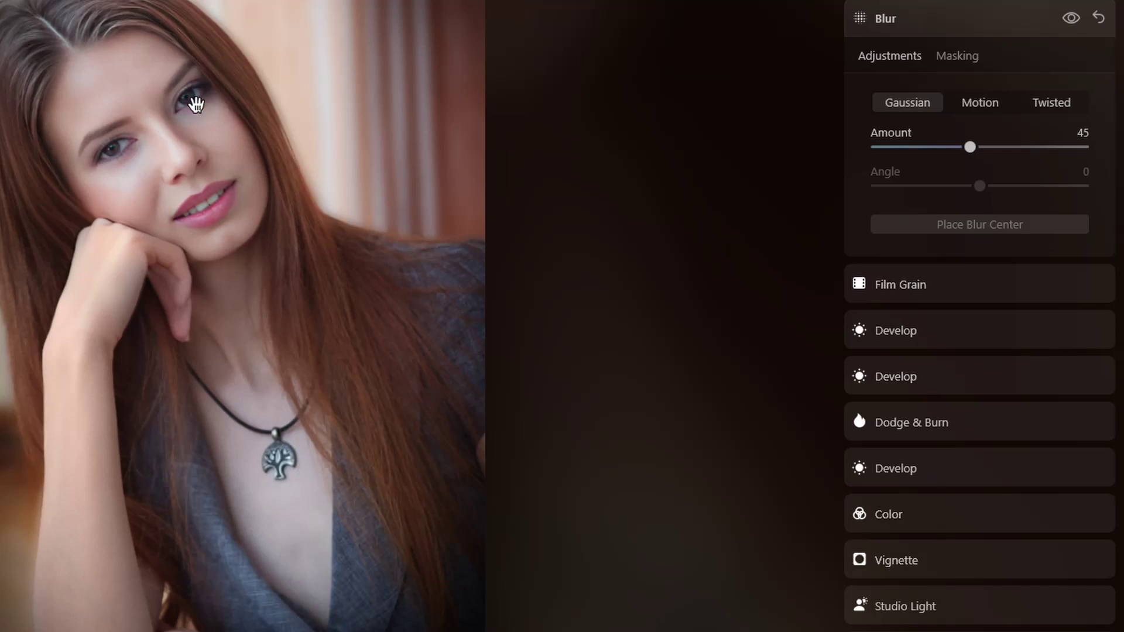
scroll(256, 187, "down", 1)
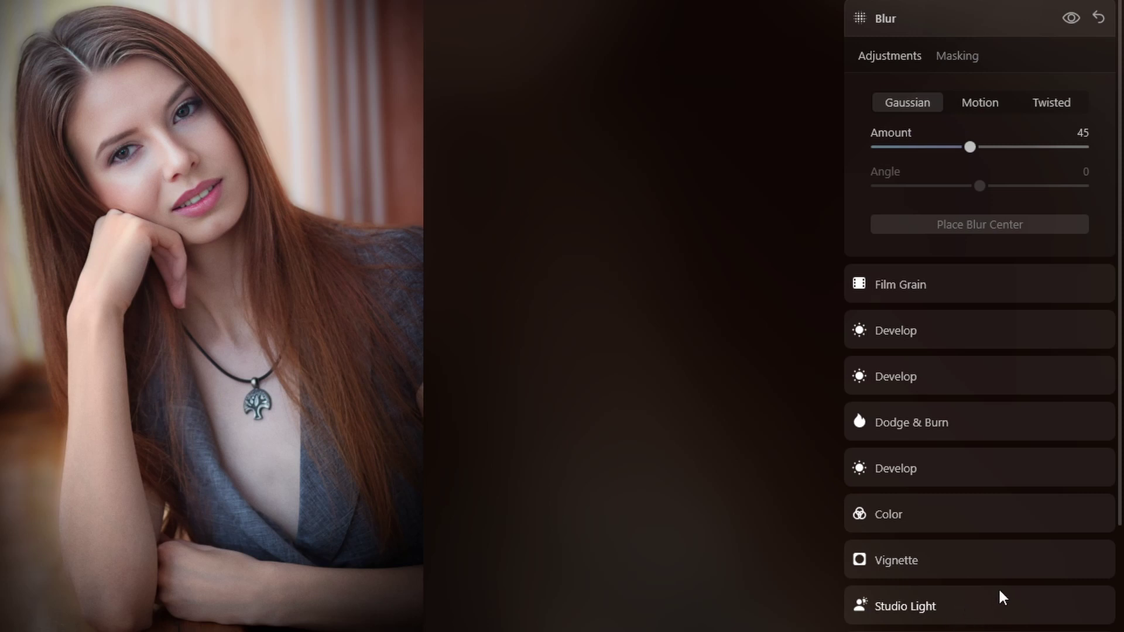
scroll(1001, 527, "down", 3)
left_click(1001, 455)
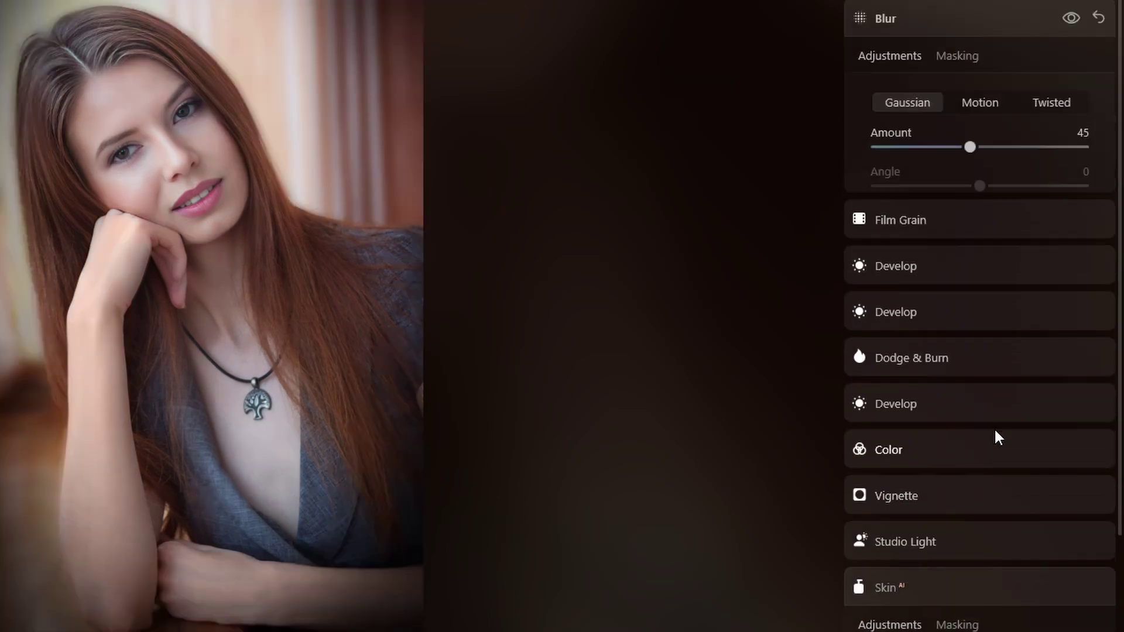
- Open the Studio Light edit and examine its brightness, smooth and light contrast settings and the single light beside the face
scroll(1002, 399, "down", 2)
left_click(1007, 498)
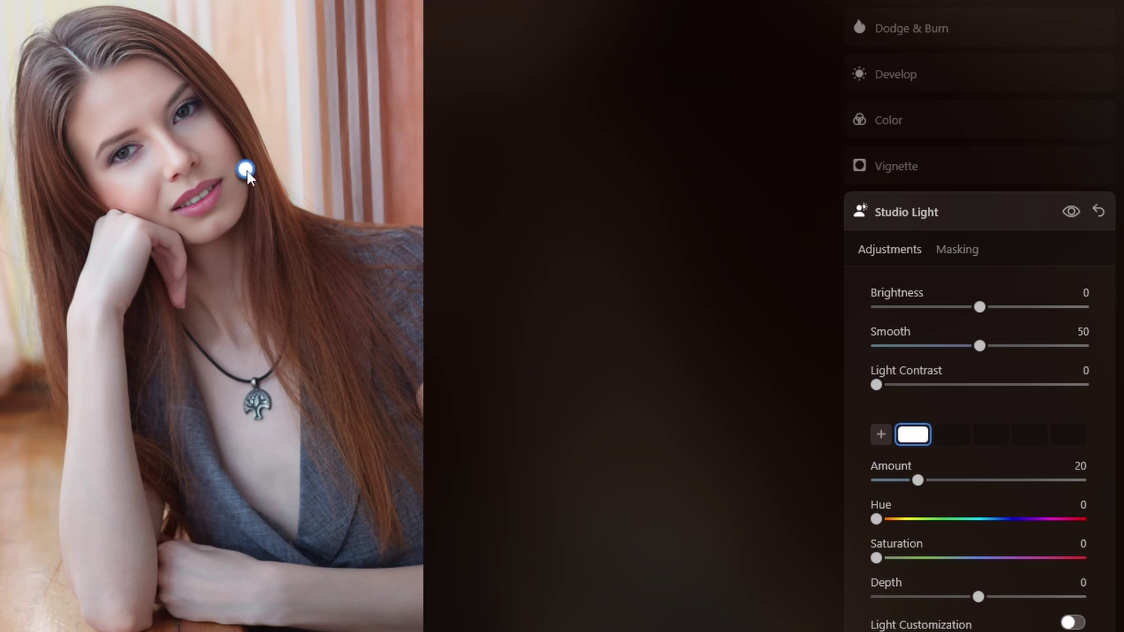
scroll(972, 369, "down", 1)
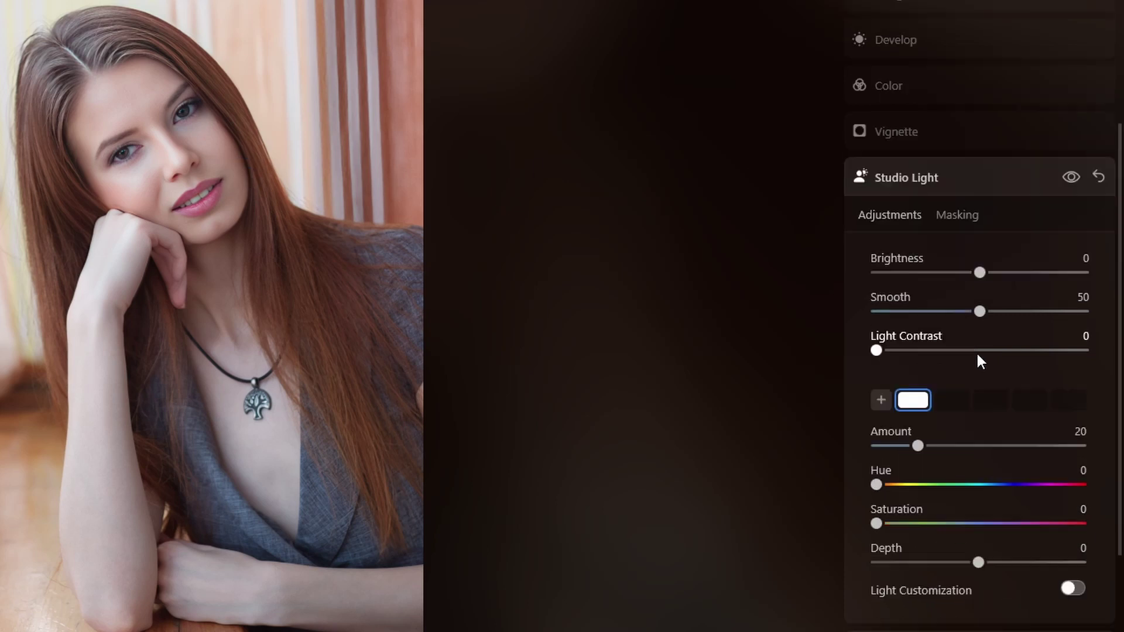
scroll(975, 354, "down", 2)
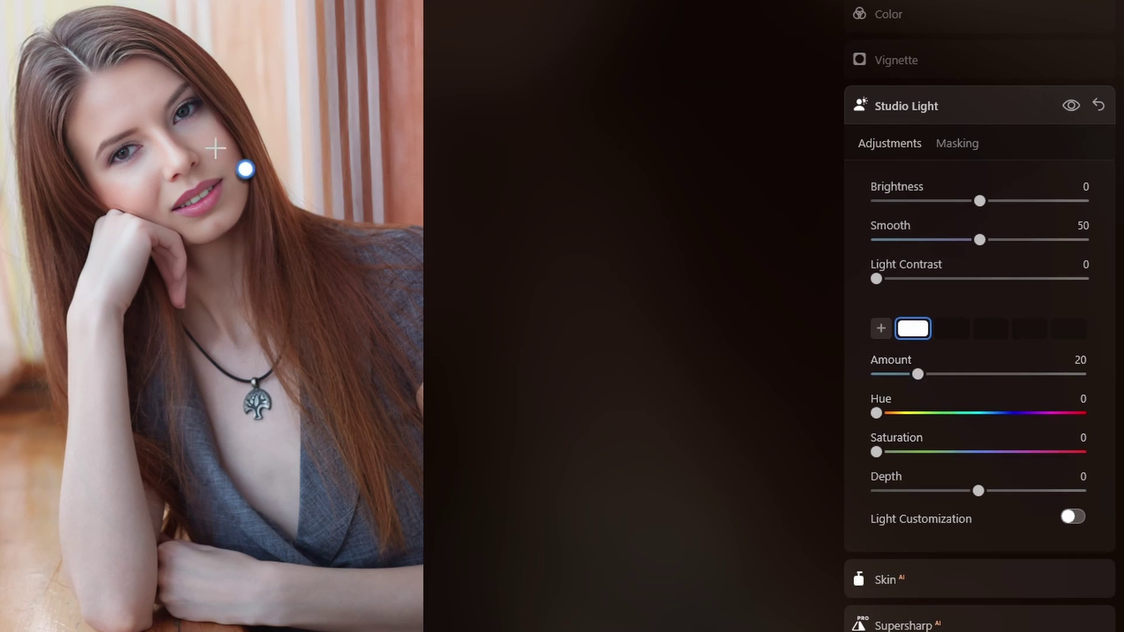
- Compare the portrait with and without the Studio Light edit several times, leaving the edit enabled
left_click(1067, 106)
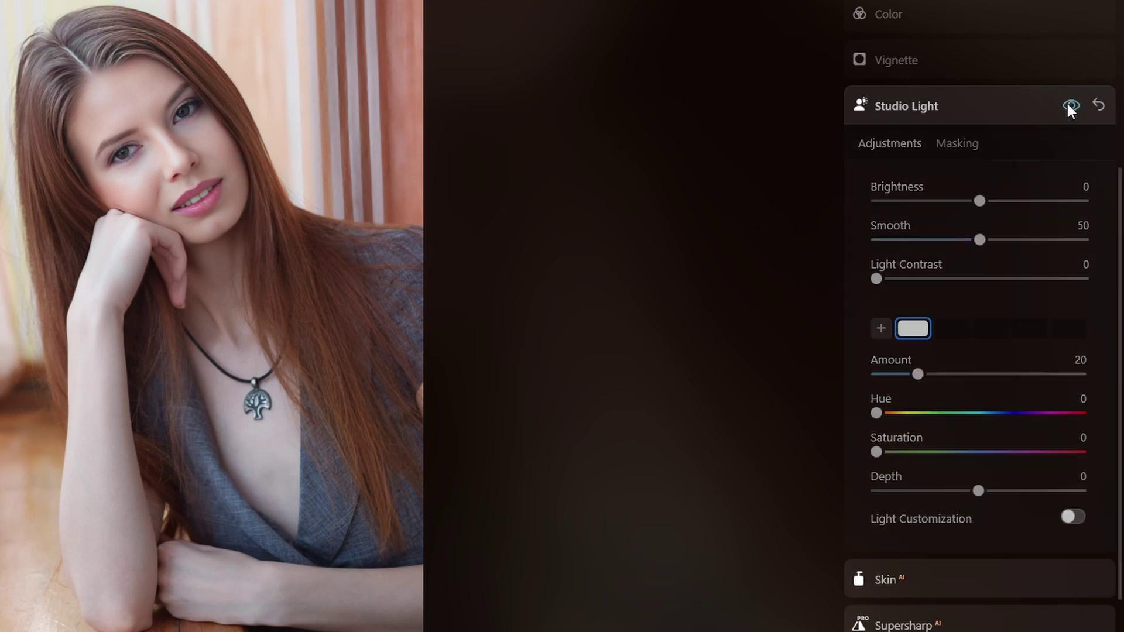
left_click(1067, 105)
left_click(1067, 104)
left_click(1066, 103)
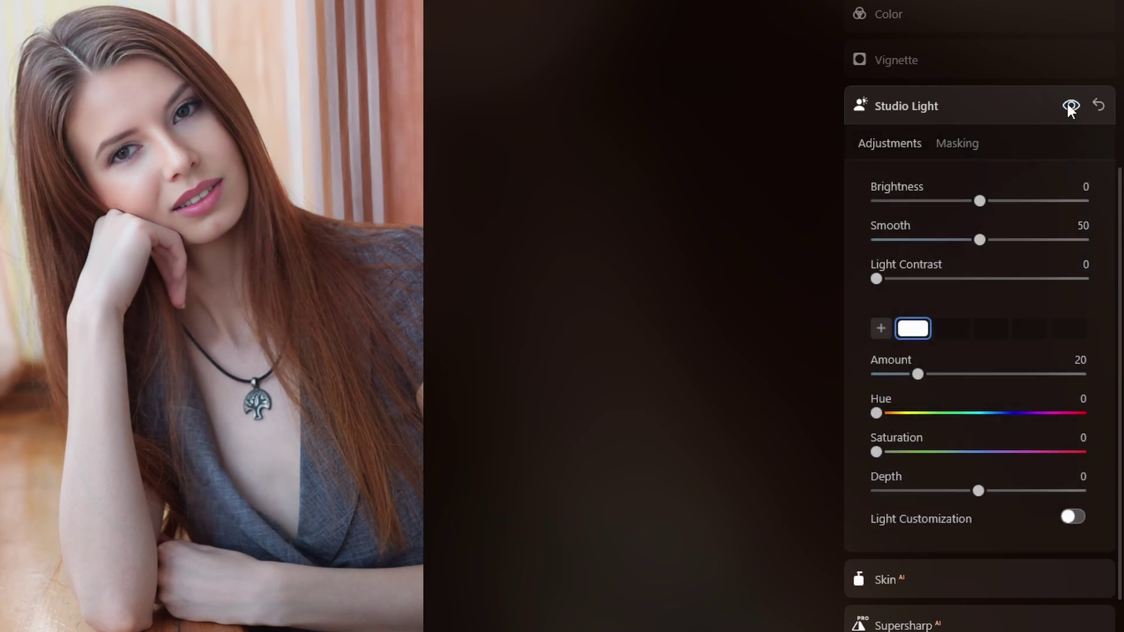
left_click(1067, 104)
left_click(1066, 104)
left_click(1067, 104)
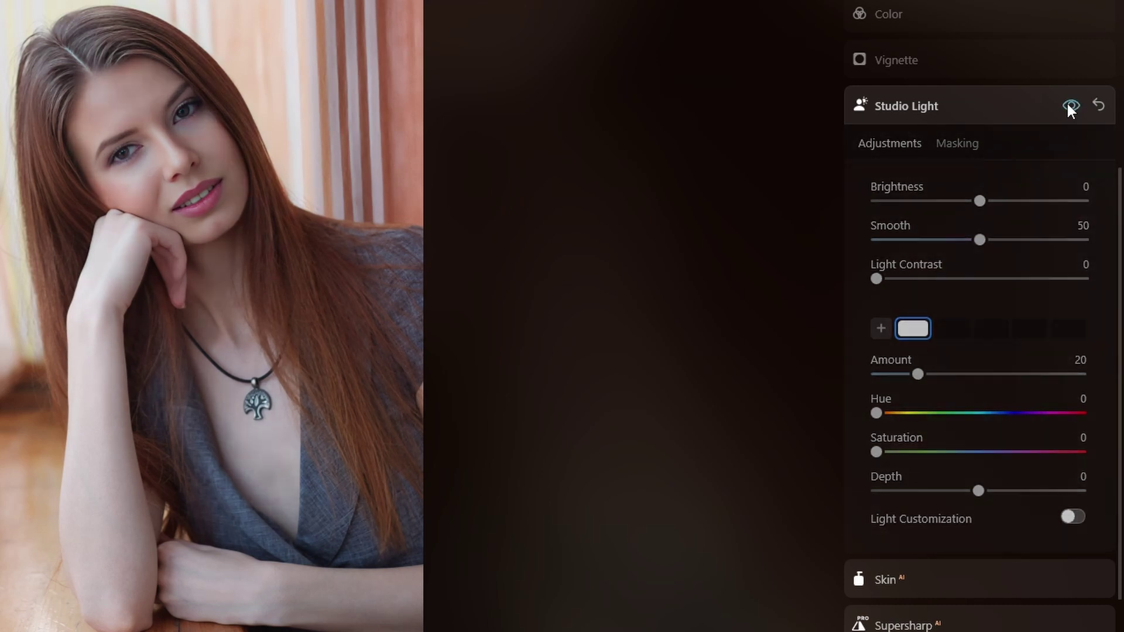
left_click(1067, 103)
left_click(1067, 104)
left_click(1067, 104)
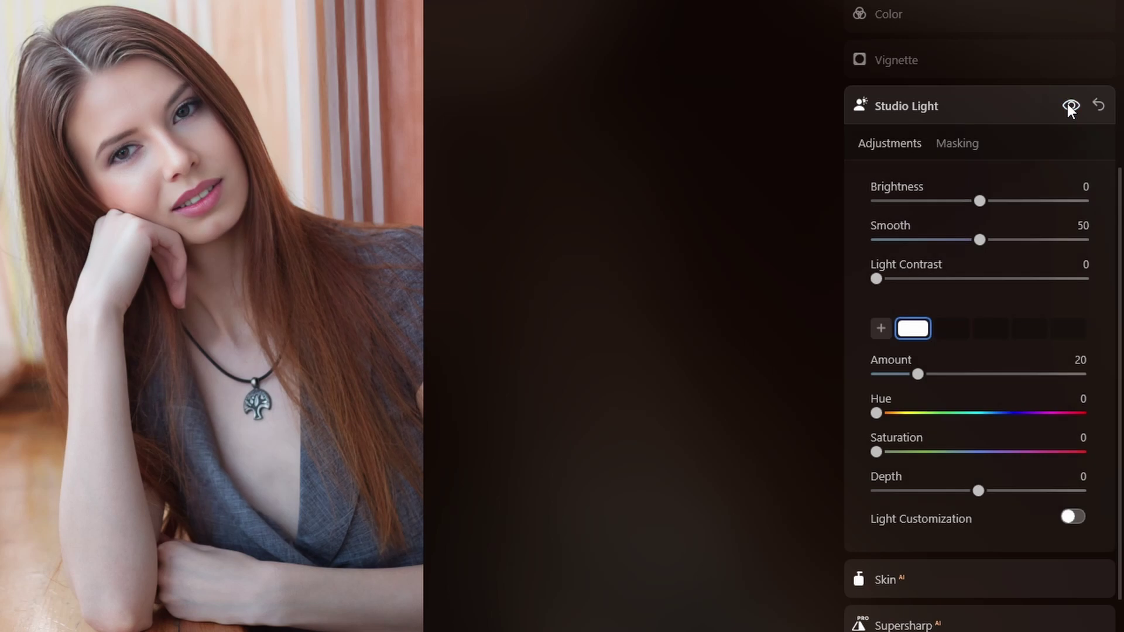
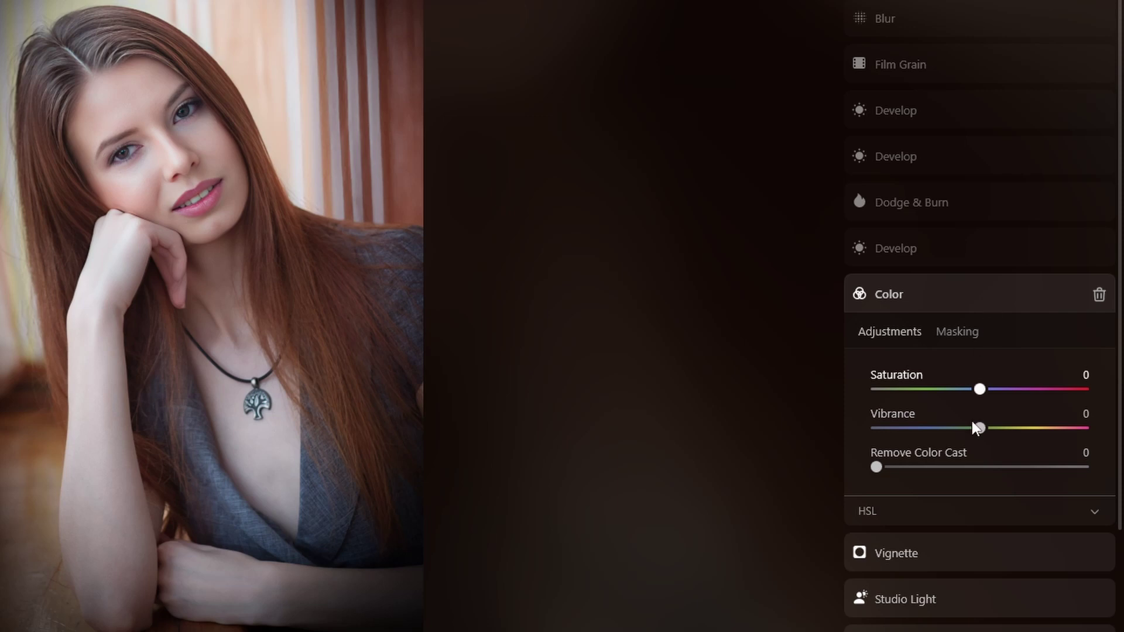
- Delete the unused Color edit above Vignette and examine the Vignette edit's amount and size settings
left_click(1099, 294)
left_click(974, 304)
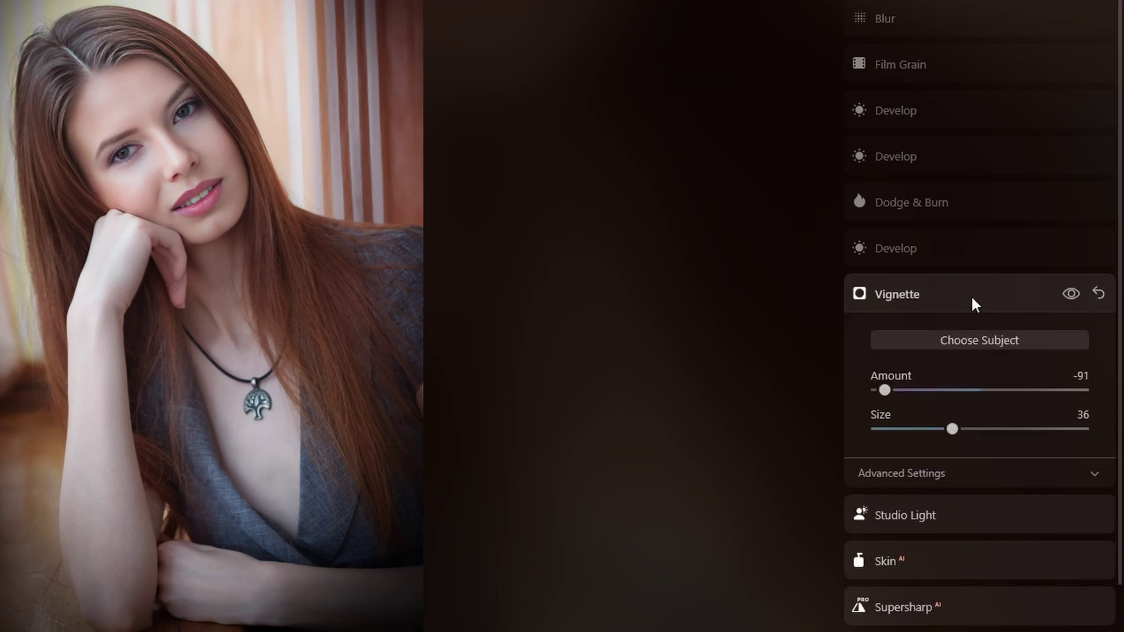
- Examine the colour settings of the Develop edit above Vignette and compare the portrait with and without it
left_click(963, 258)
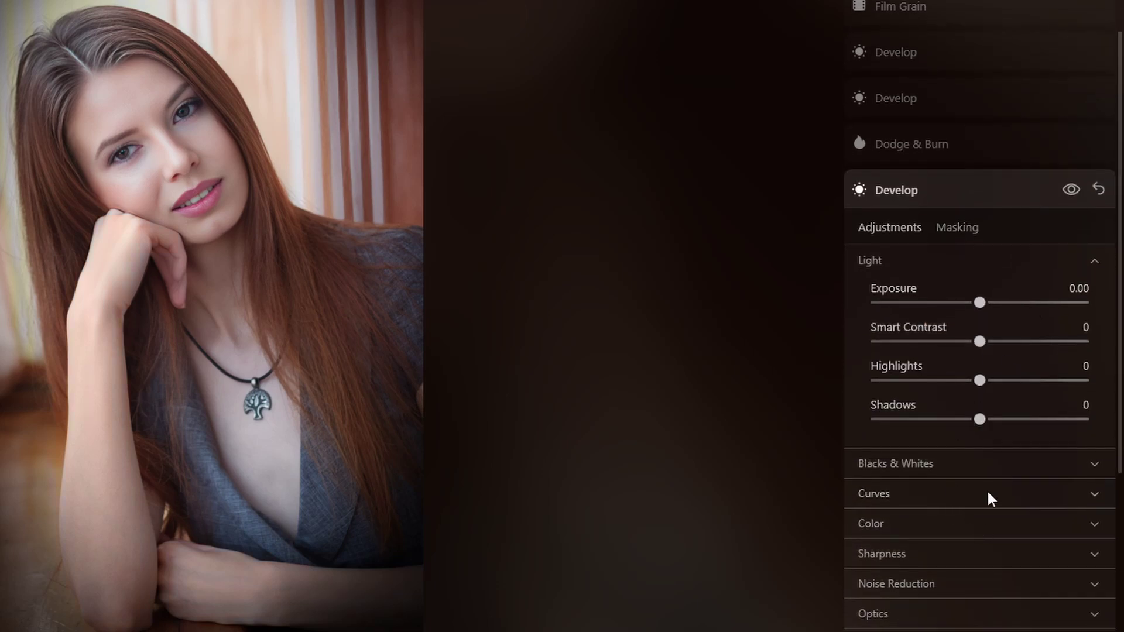
left_click(994, 527)
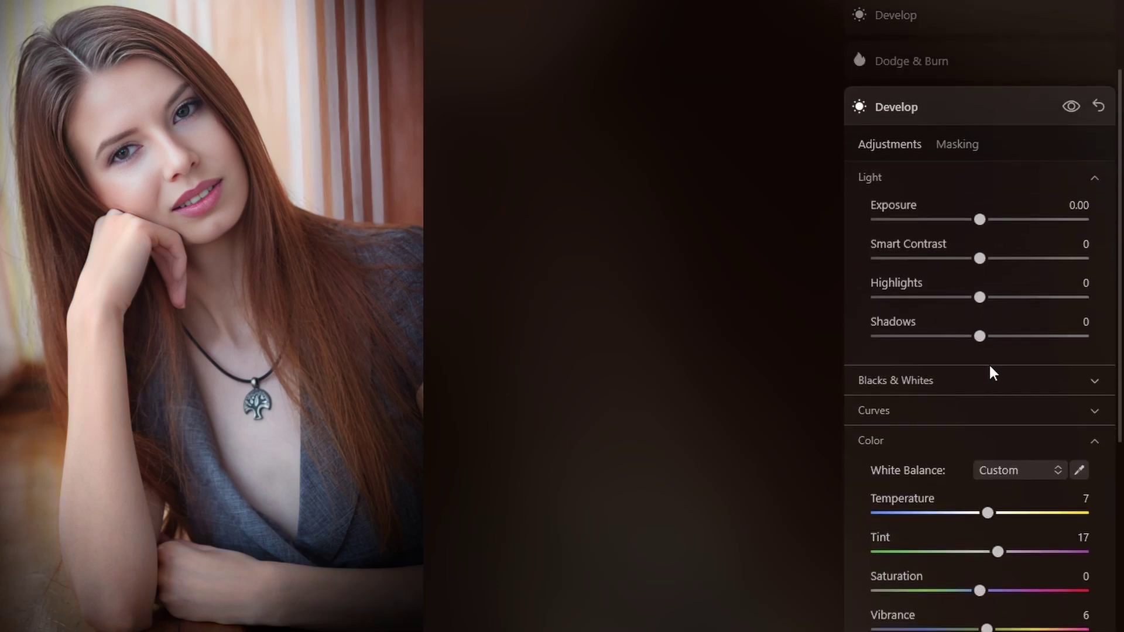
left_click(1077, 109)
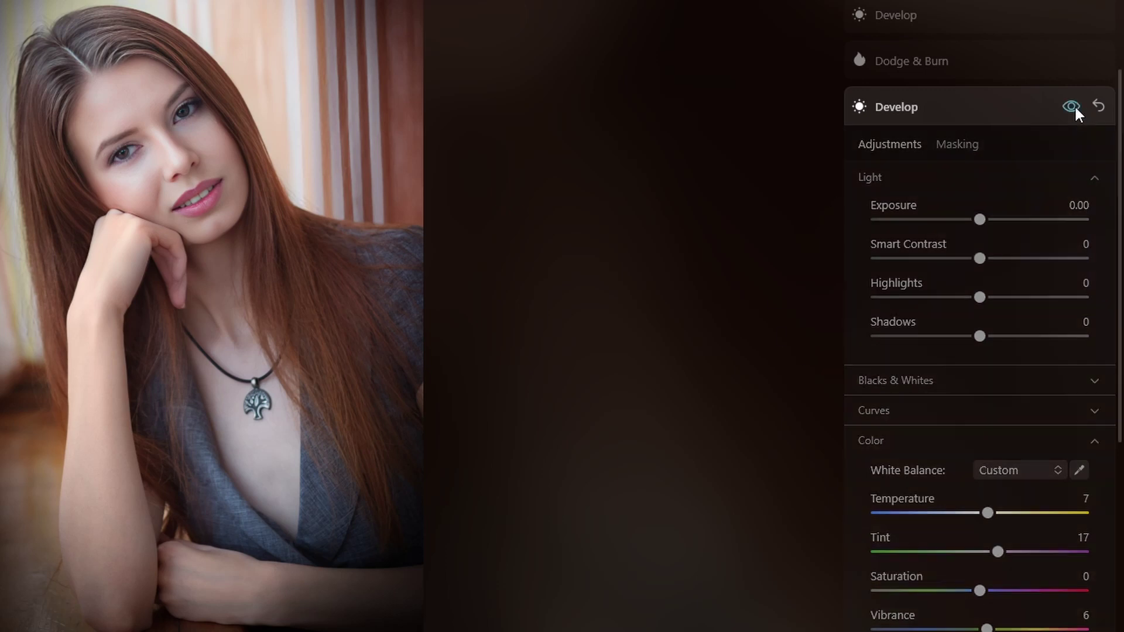
left_click(1076, 110)
scroll(1001, 111, "up", 3)
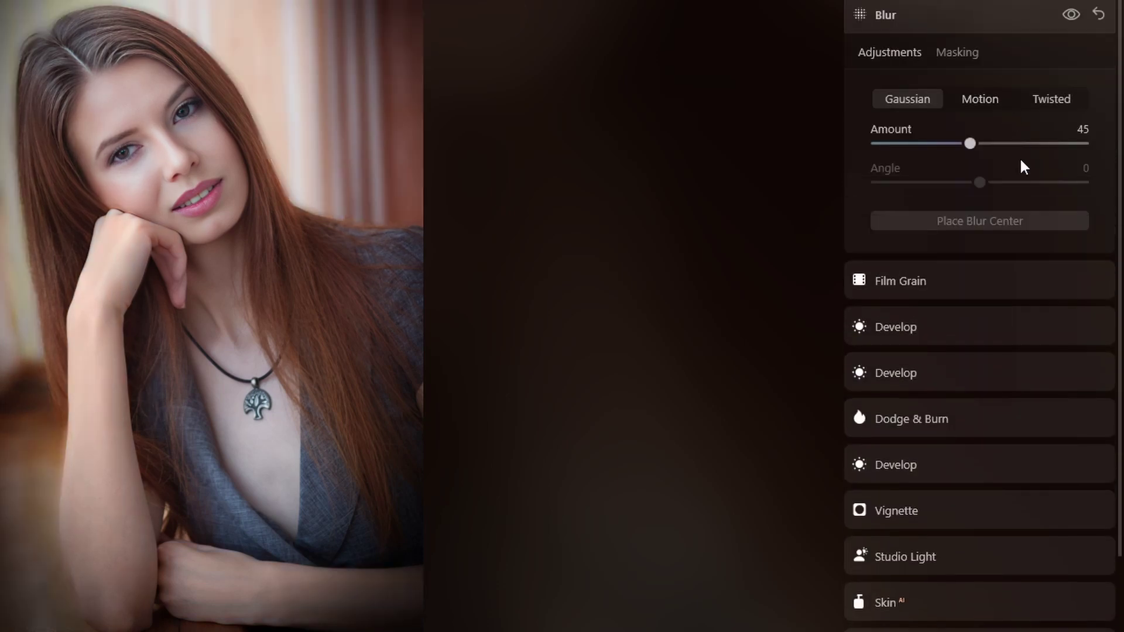
- Examine the Dodge & Burn edit's amount and brush settings and its effect on the portrait
left_click(989, 424)
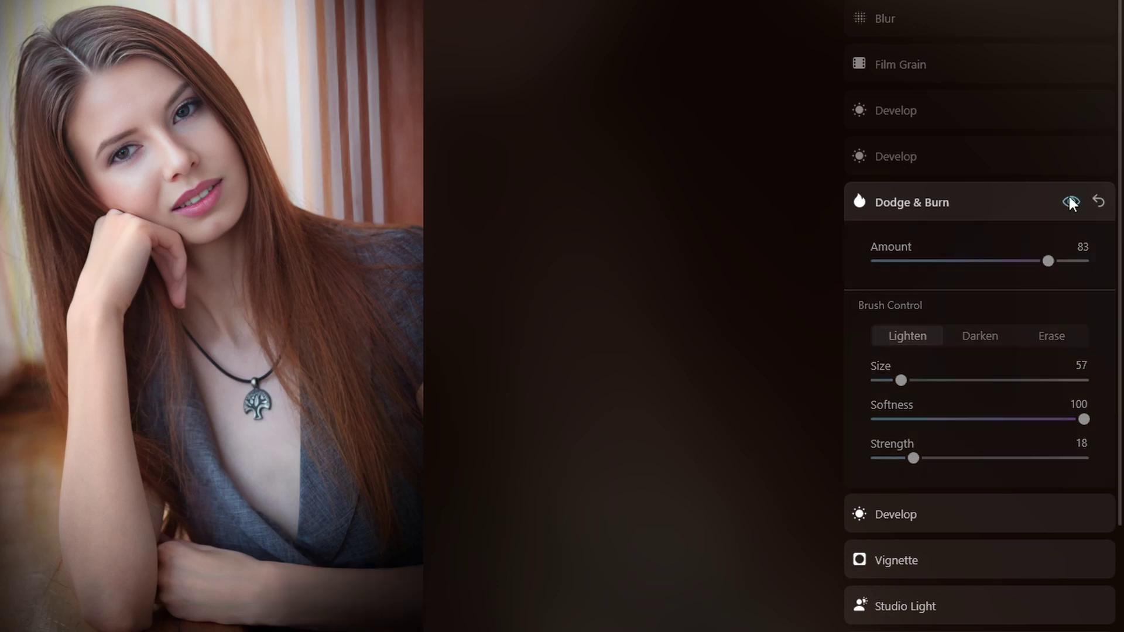
left_click(1001, 171)
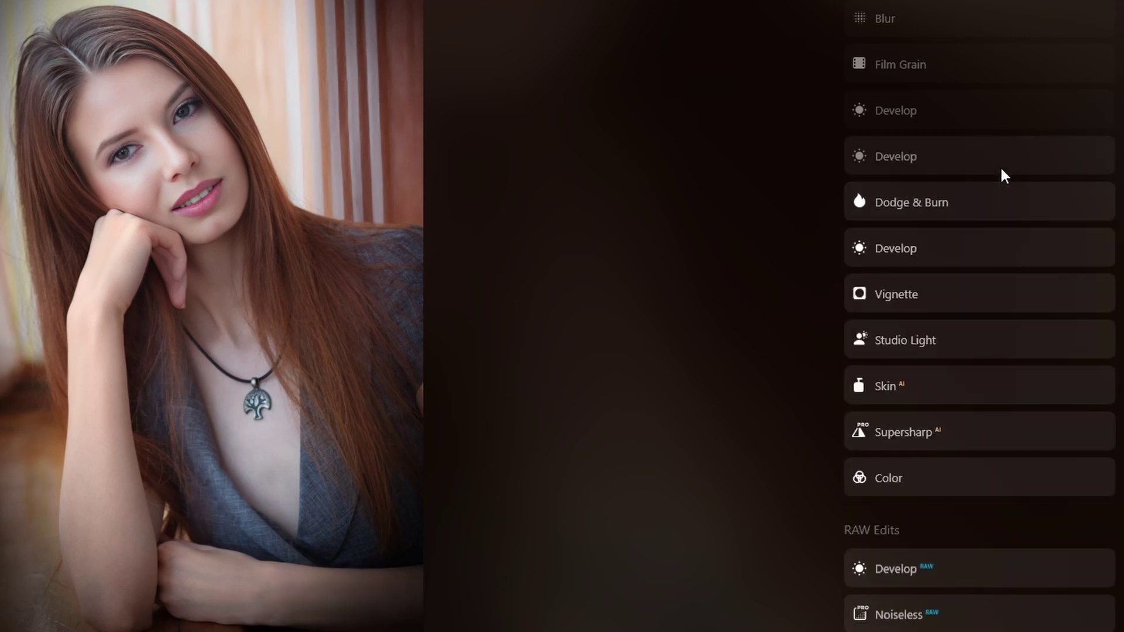
- Check the colour settings and curves of the Develop edit directly above Dodge & Burn and delete this unused edit
left_click(1017, 491)
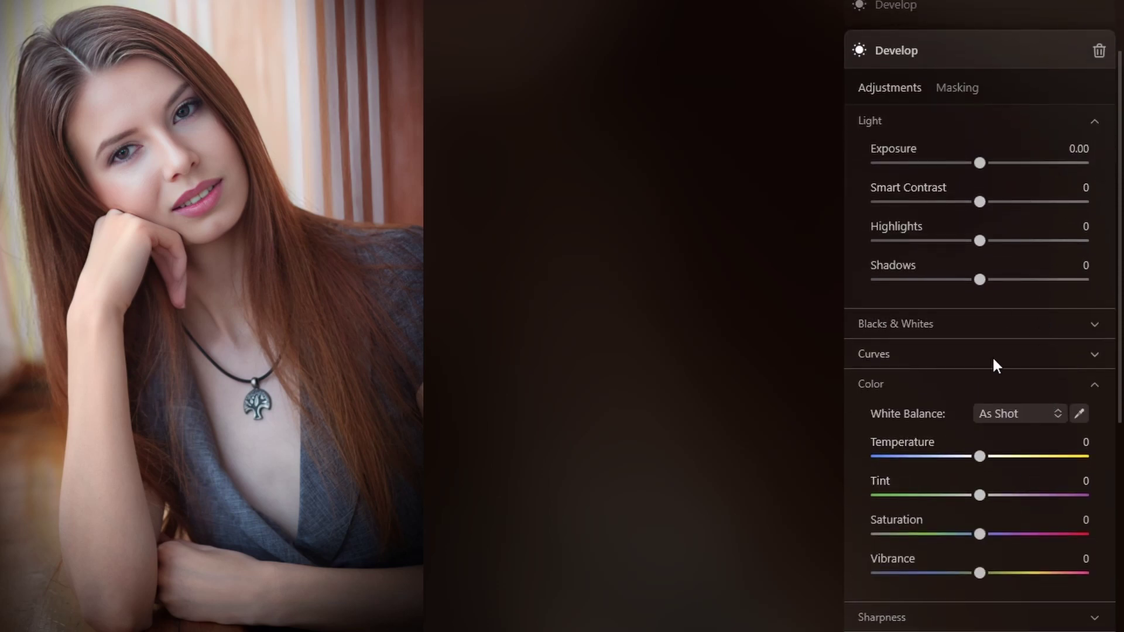
left_click(1018, 354)
scroll(1022, 467, "down", 3)
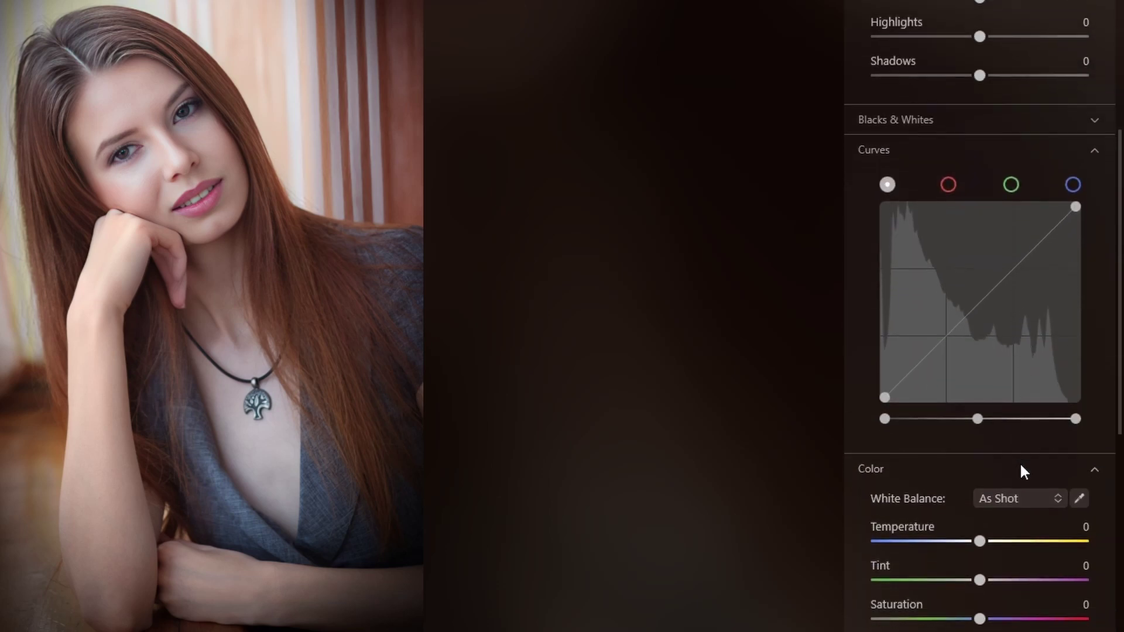
scroll(1028, 445, "up", 5)
left_click(1100, 156)
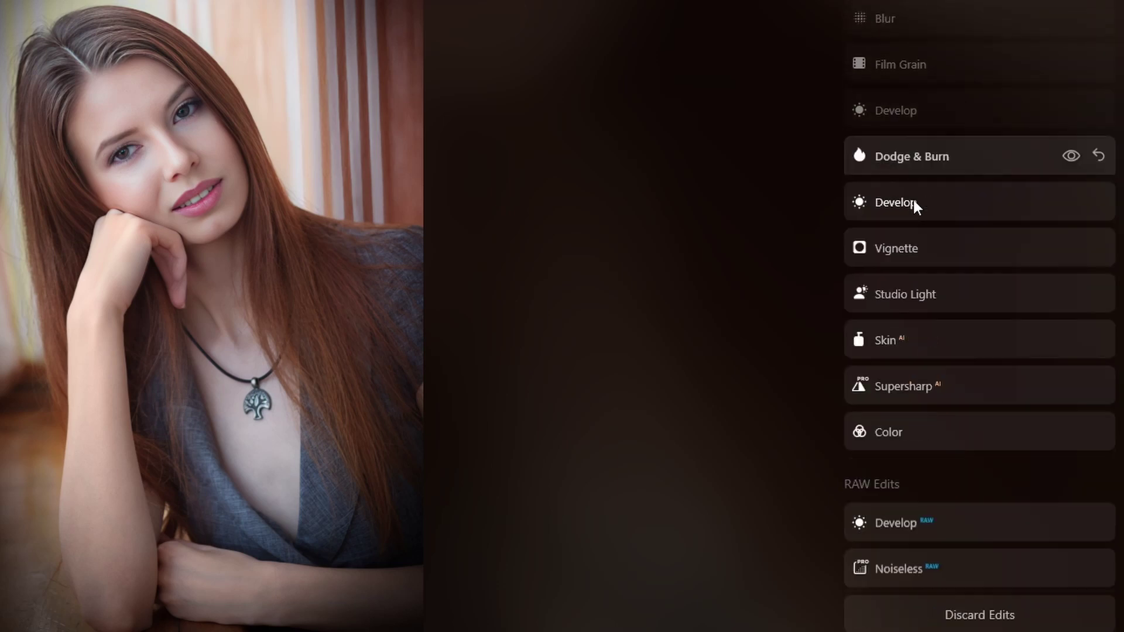
- Examine the light settings of the Develop edit below Film Grain and compare the portrait with and without it
left_click(953, 156)
left_click(961, 126)
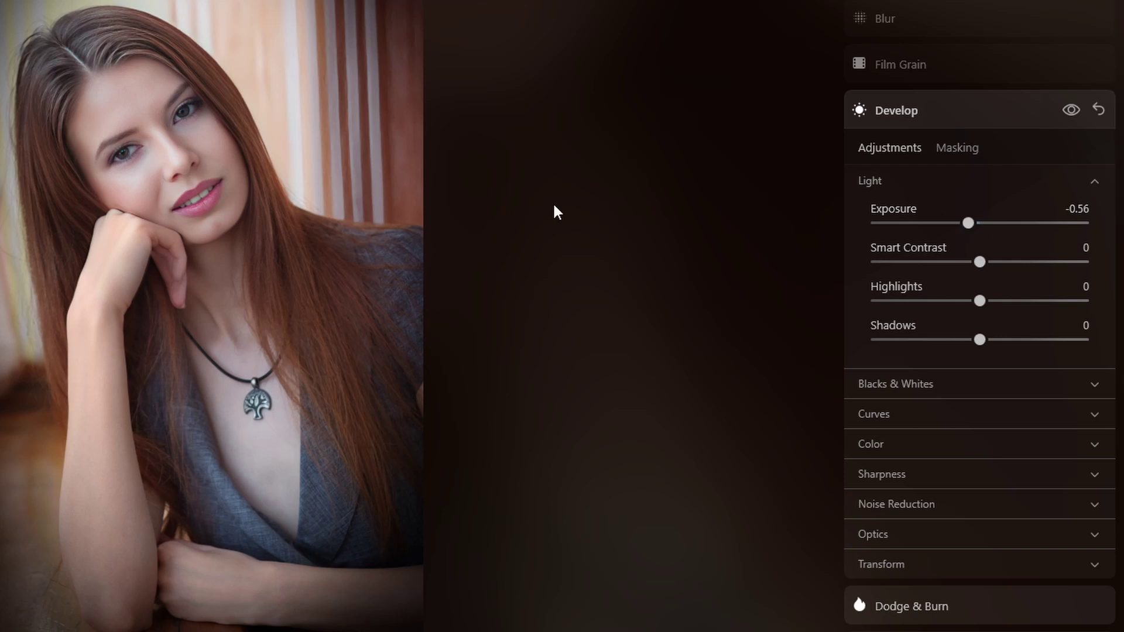
left_click(1070, 111)
left_click(1070, 112)
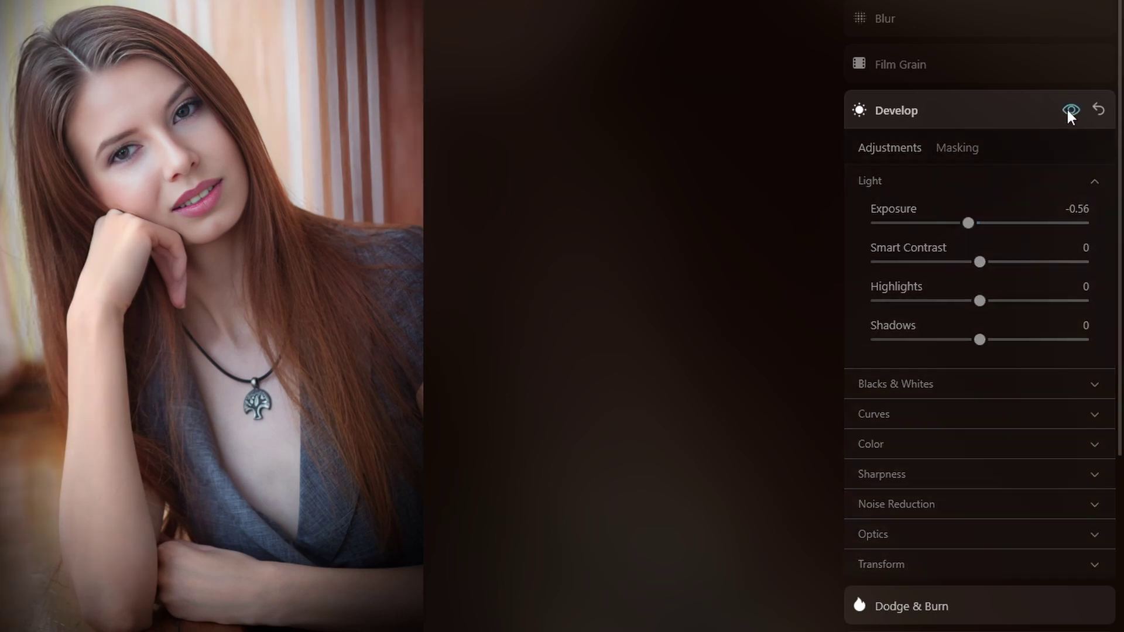
left_click(1071, 111)
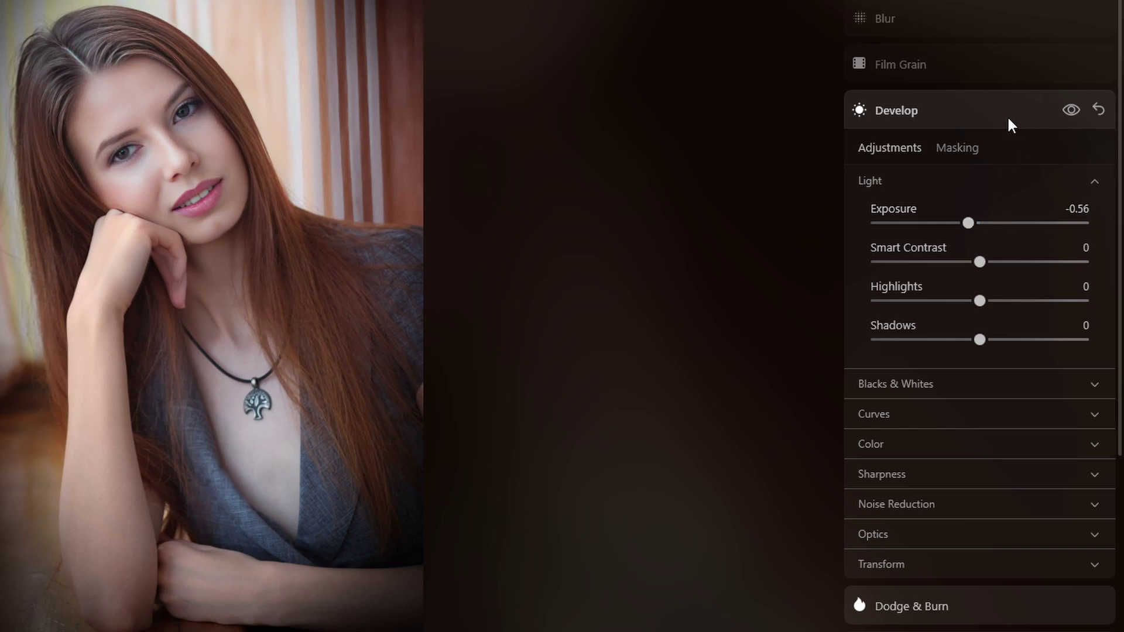
- Examine the Film Grain edit's amount and its effect on a magnified view of the portrait
left_click(972, 119)
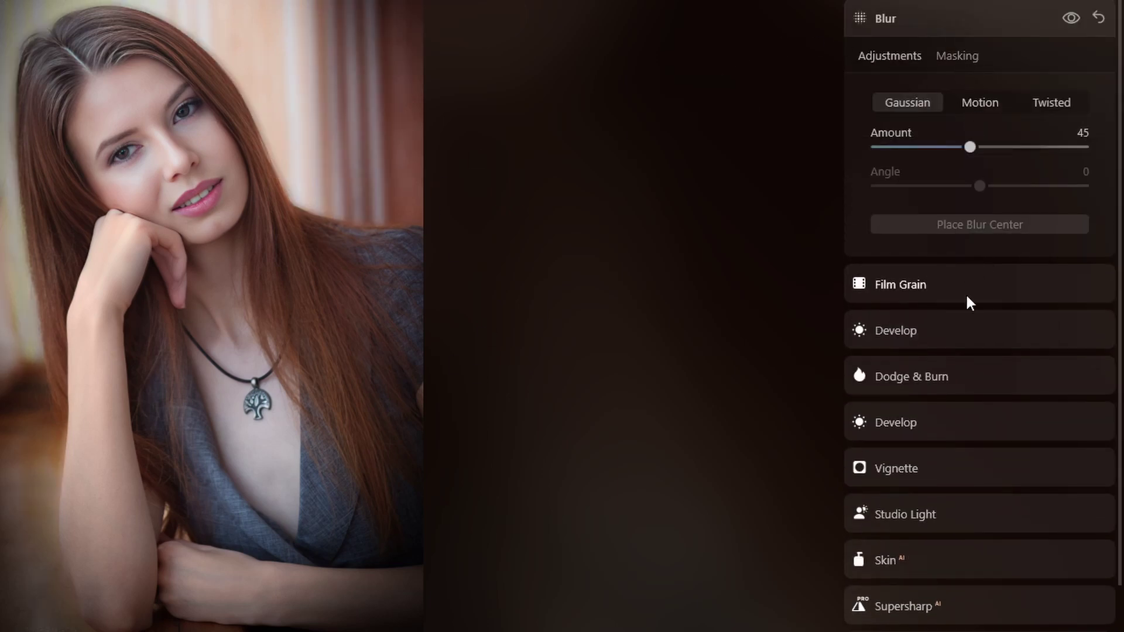
left_click(975, 288)
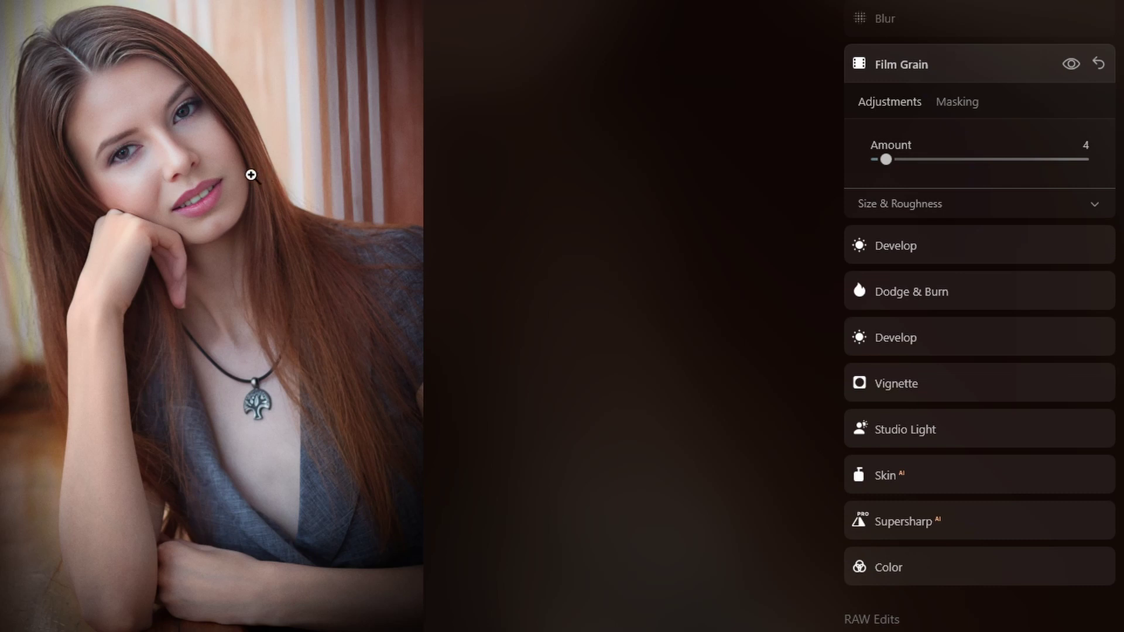
left_click(265, 159)
scroll(260, 160, "up", 5)
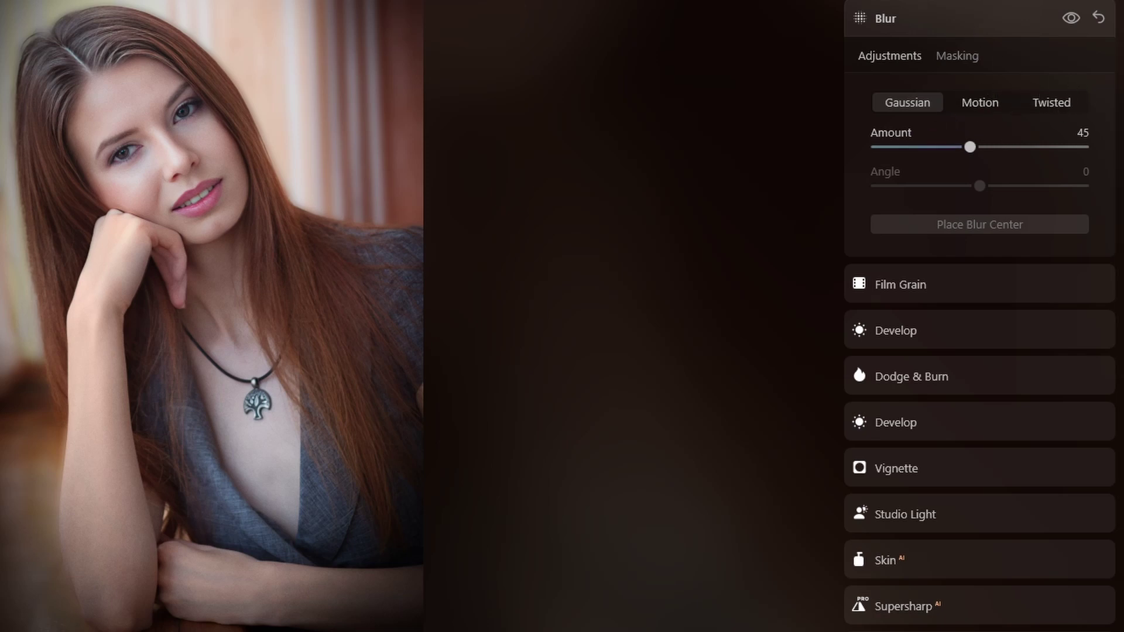
- Compare the background with and without the Gaussian Blur edit, leave it enabled and collapse its settings
left_click(1071, 20)
left_click(1071, 20)
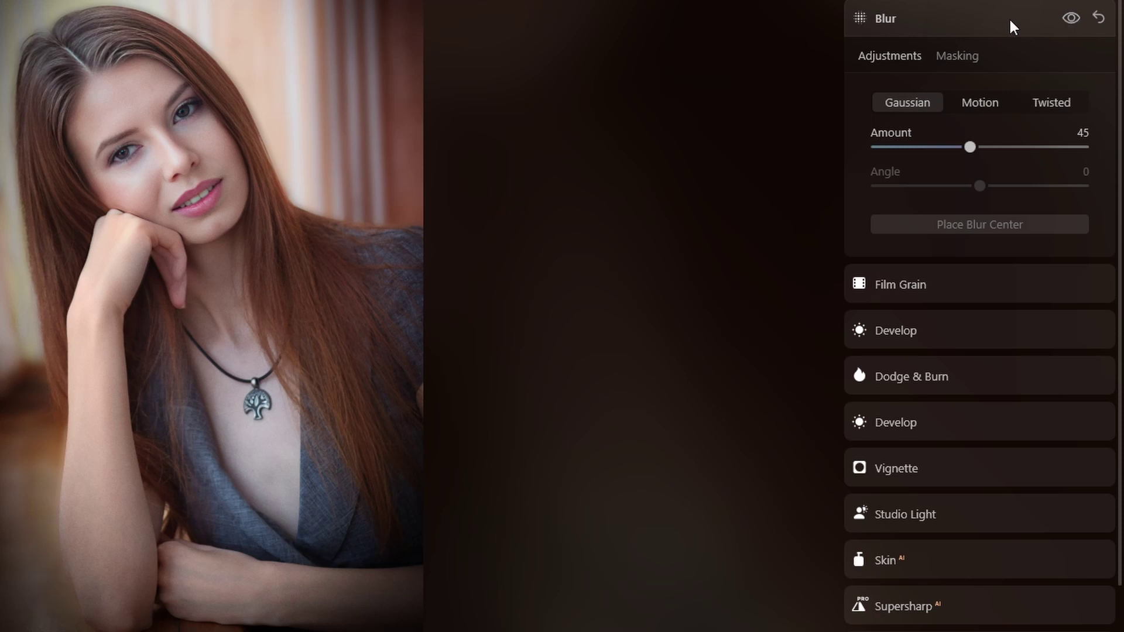
left_click(983, 24)
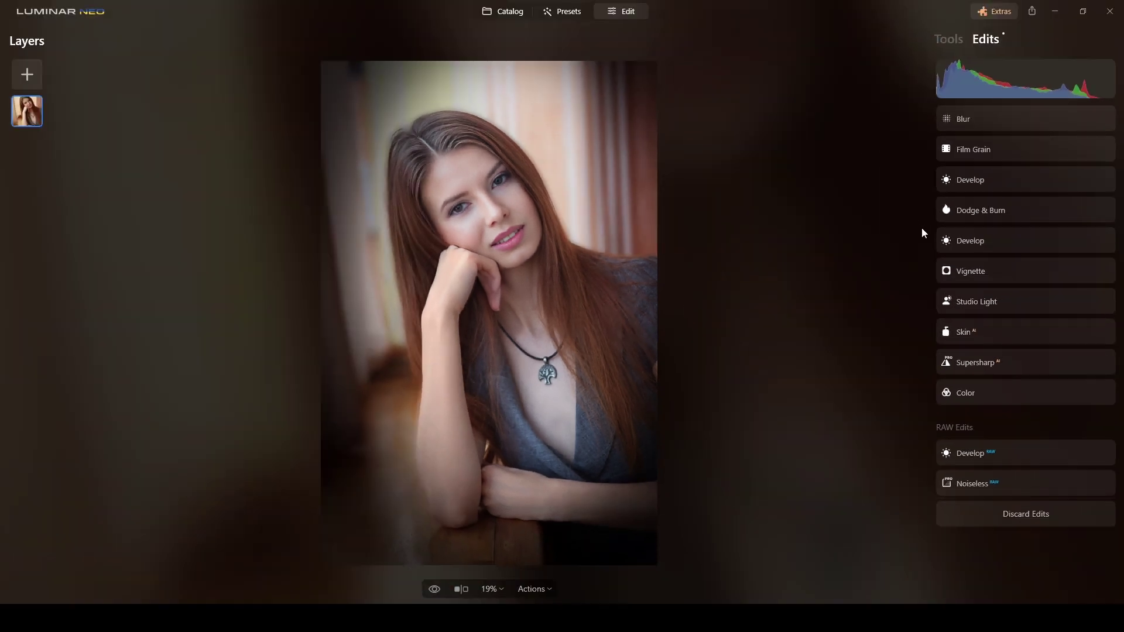
- Save the portrait's edits as a custom preset named "STTP-100"
left_click(548, 589)
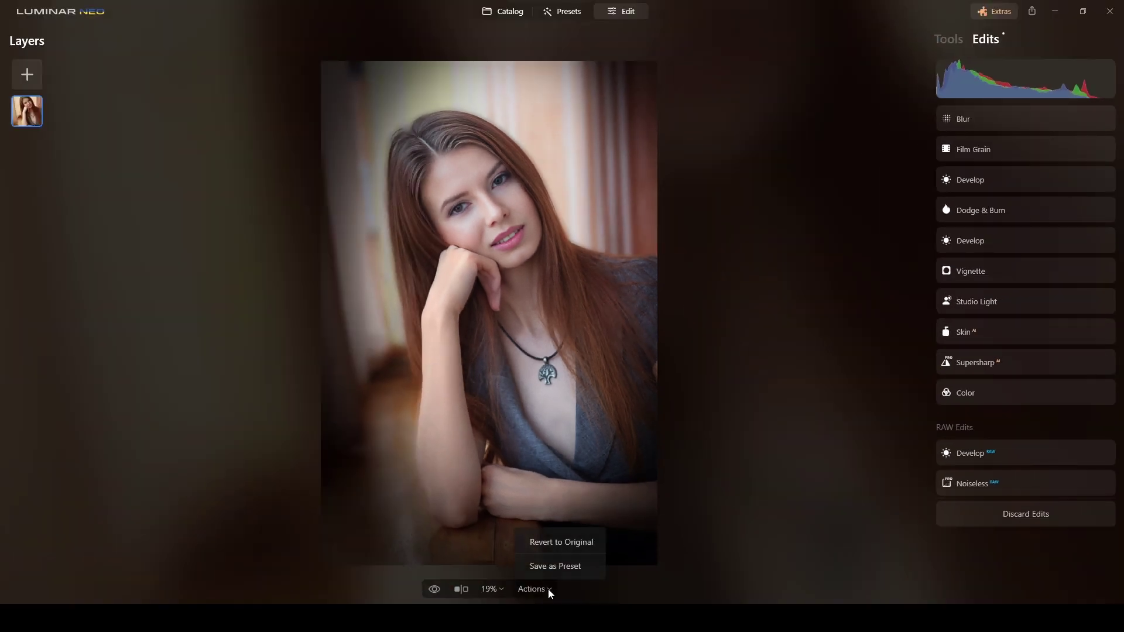
left_click(559, 567)
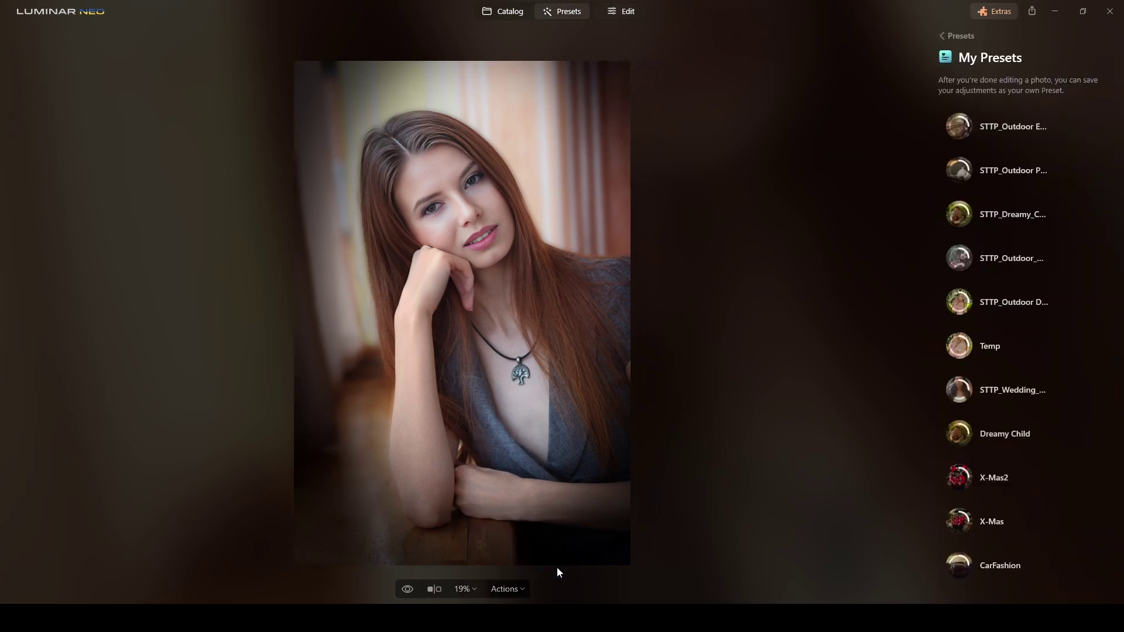
type("STTP")
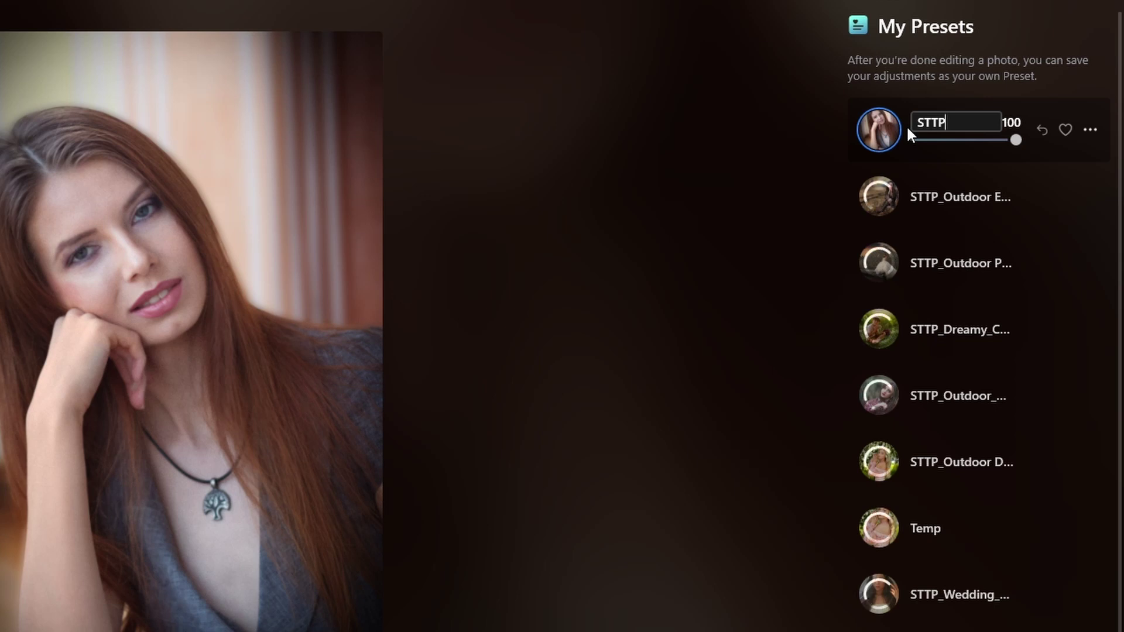
type("-100")
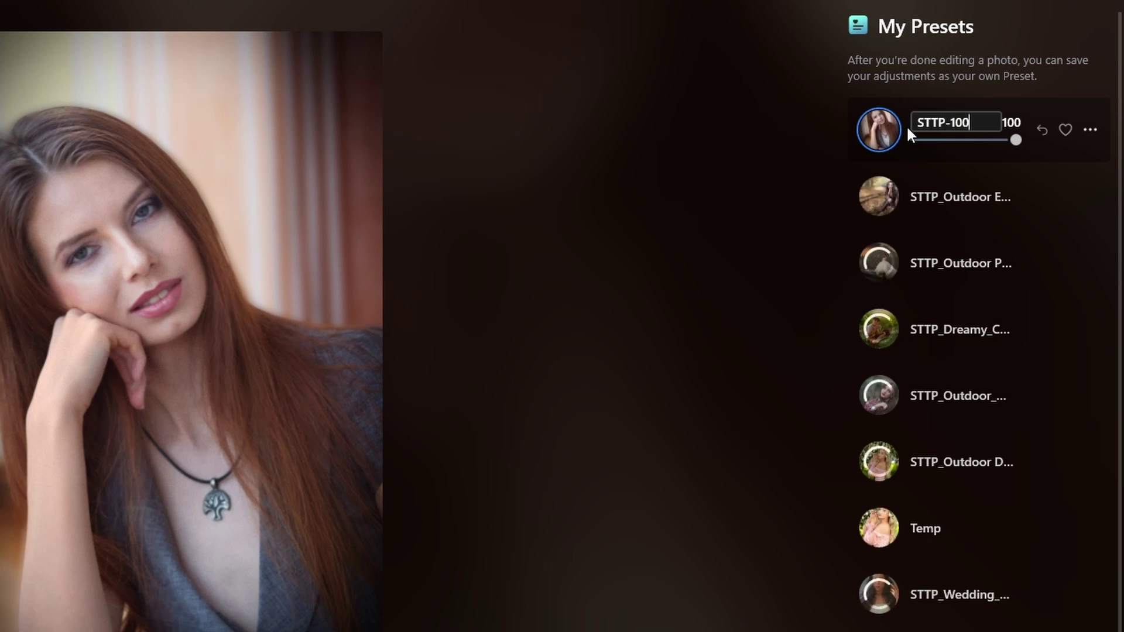
key("Return")
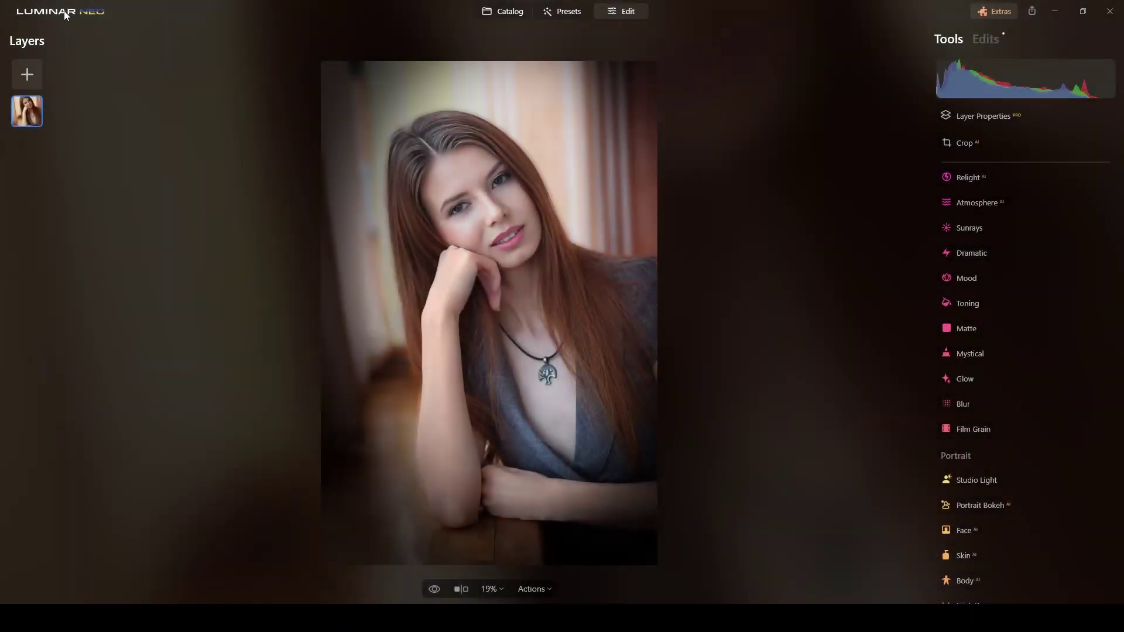
- Revert the portrait to its original, removing all adjustments
left_click(62, 15)
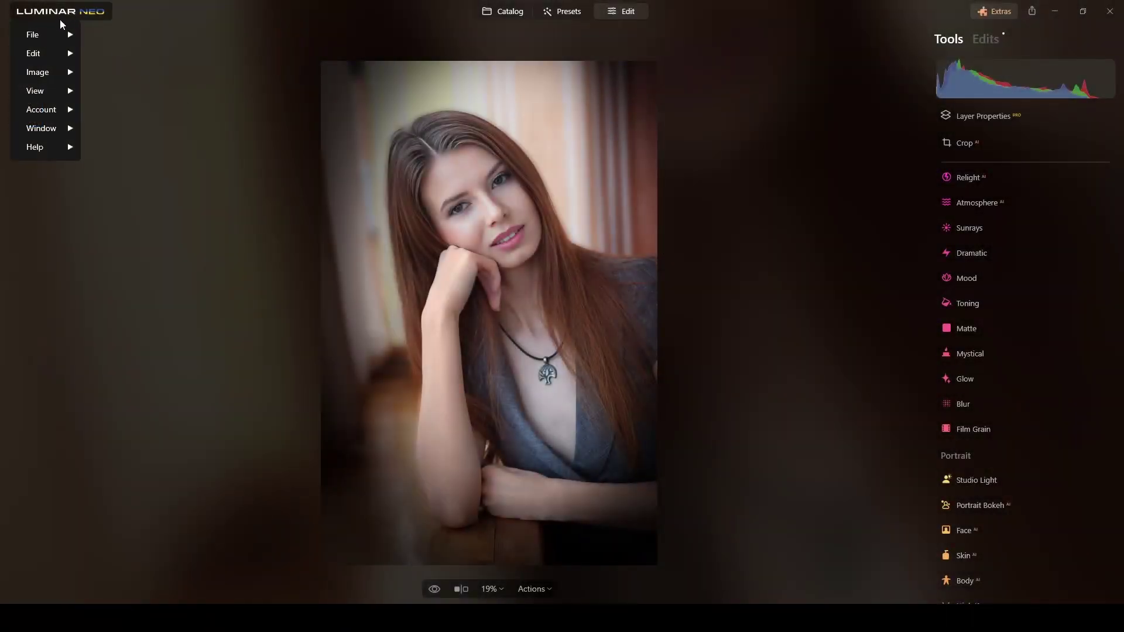
mouse_move(59, 76)
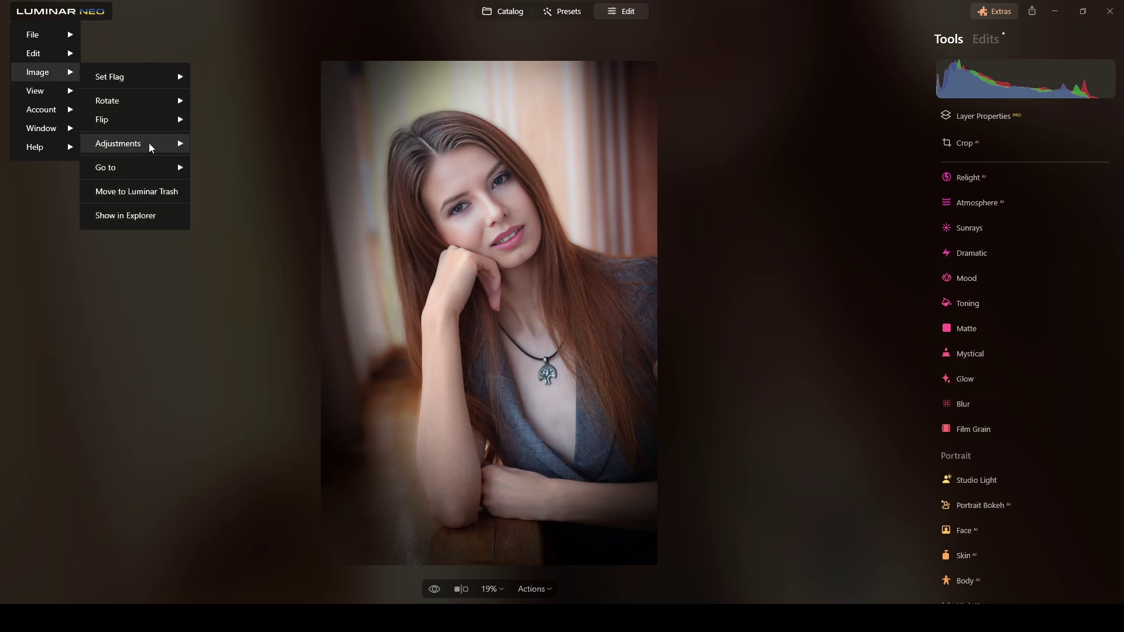
mouse_move(151, 148)
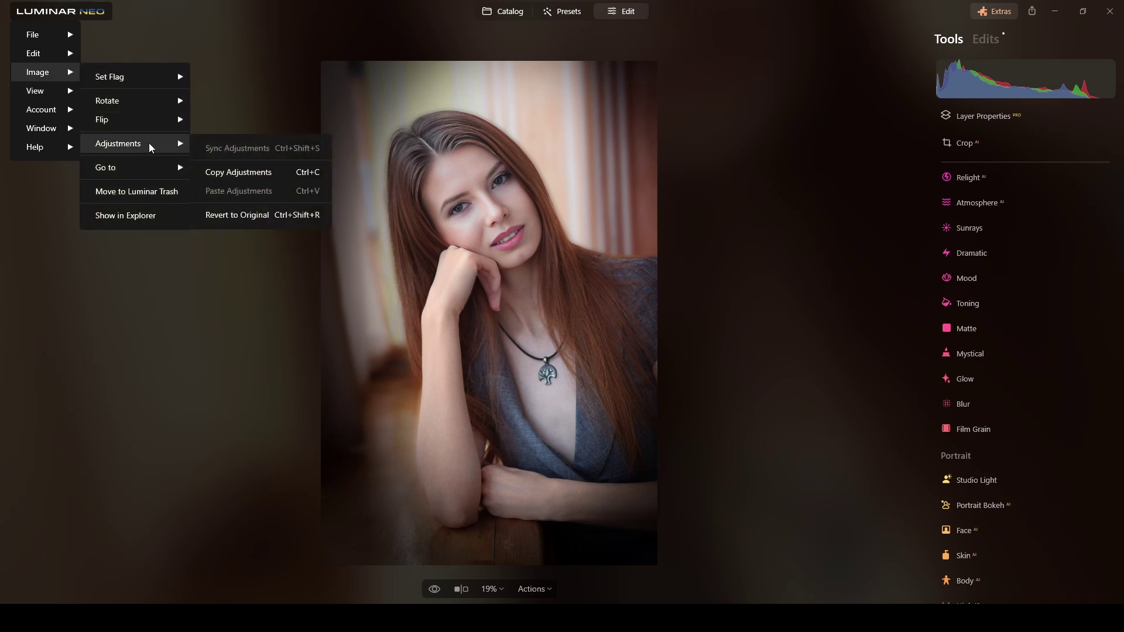
left_click(252, 216)
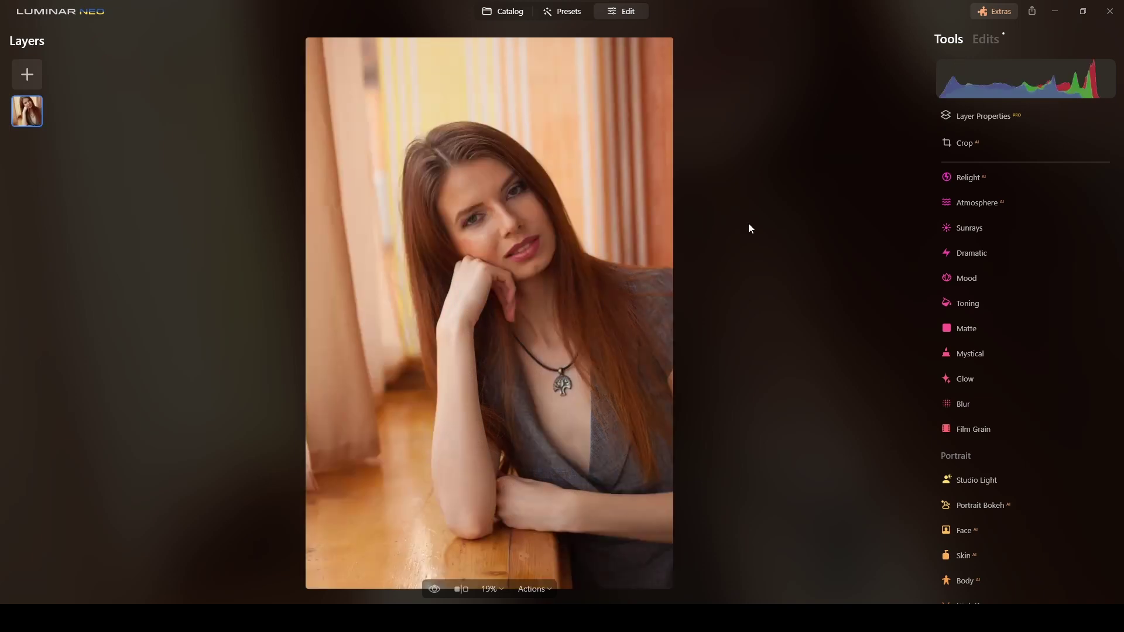
- Crop the portrait slightly tighter around the woman at the original ratio, trimming the curtain side and upper background, and apply it
left_click(967, 146)
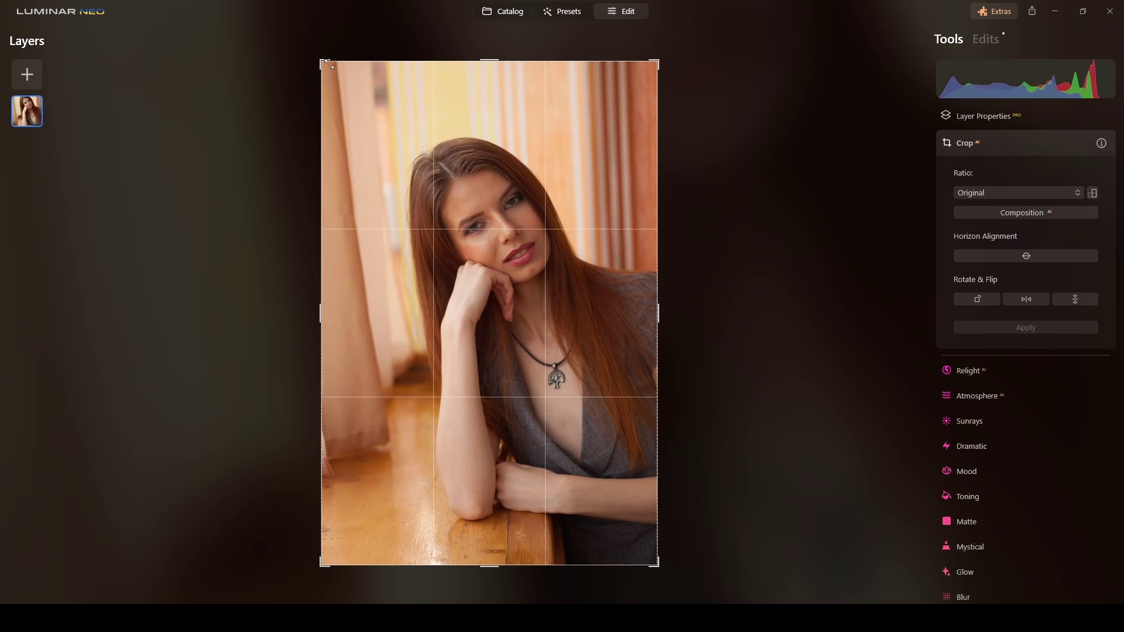
left_click_drag(314, 56, 335, 76)
left_click_drag(441, 156, 451, 178)
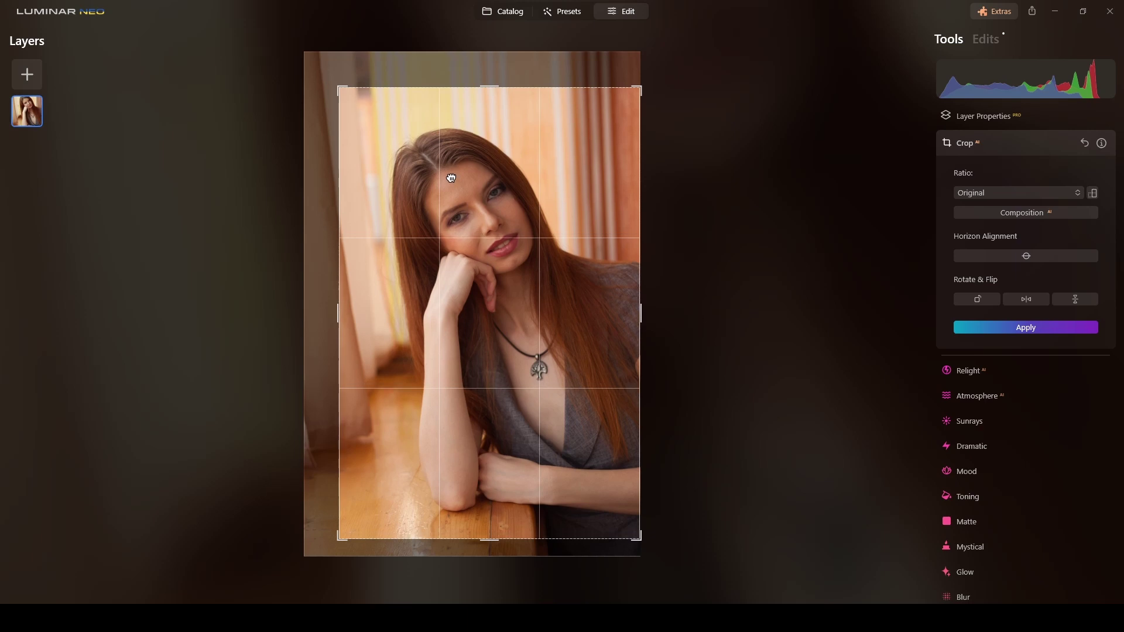
left_click(1026, 327)
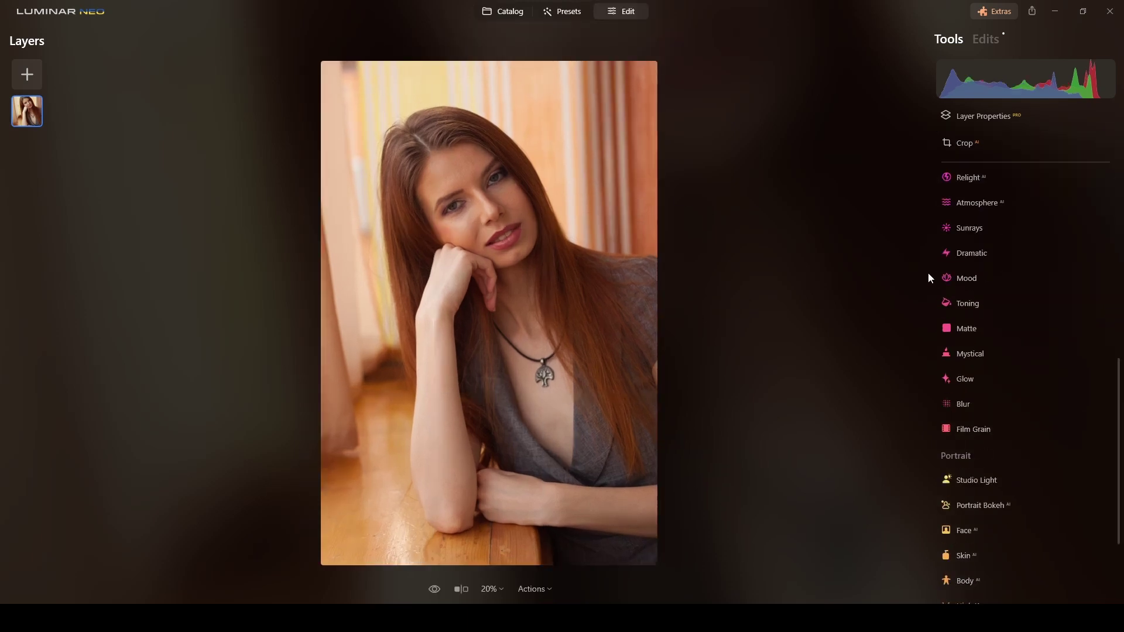
- Set the camera profile in the RAW Develop tool to Adobe Standard
scroll(997, 209, "down", 5)
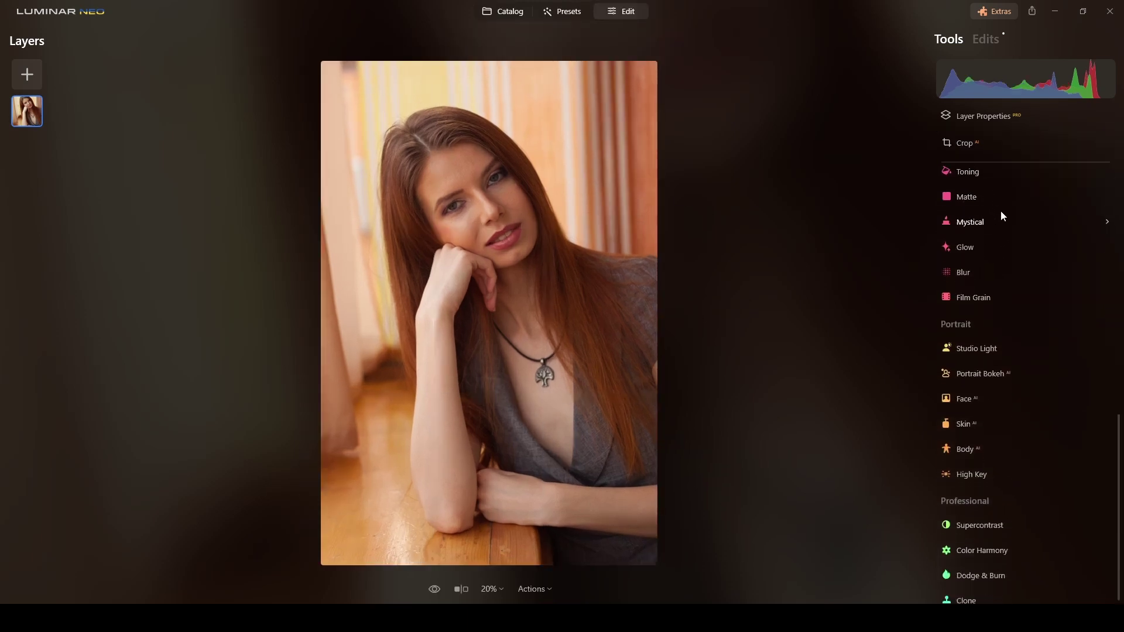
scroll(1000, 211, "up", 10)
left_click(989, 342)
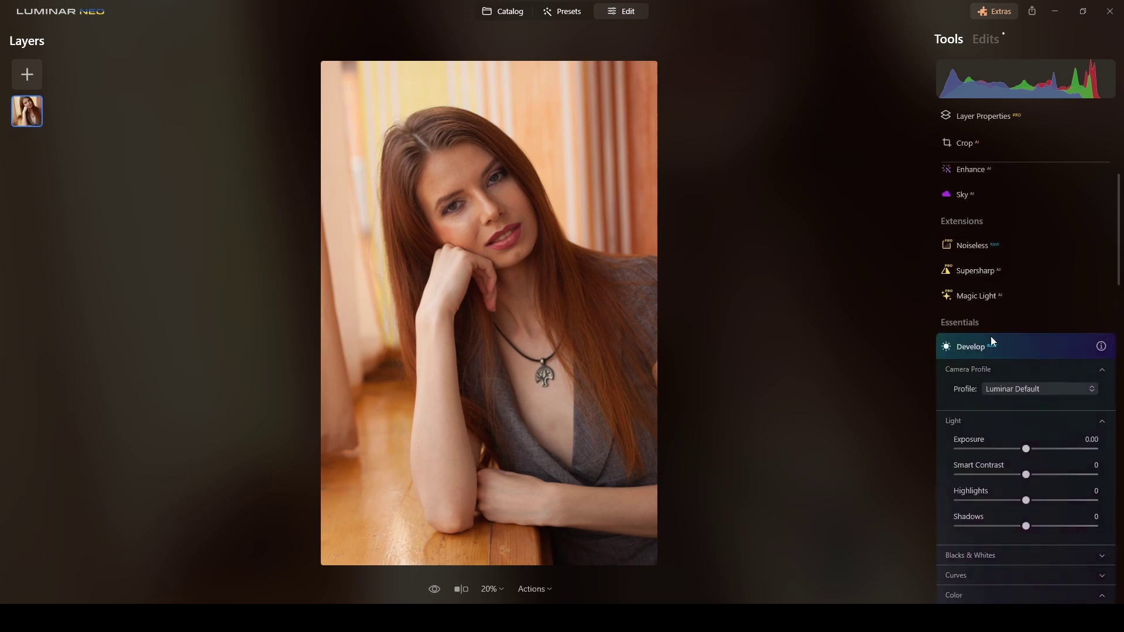
left_click(1031, 244)
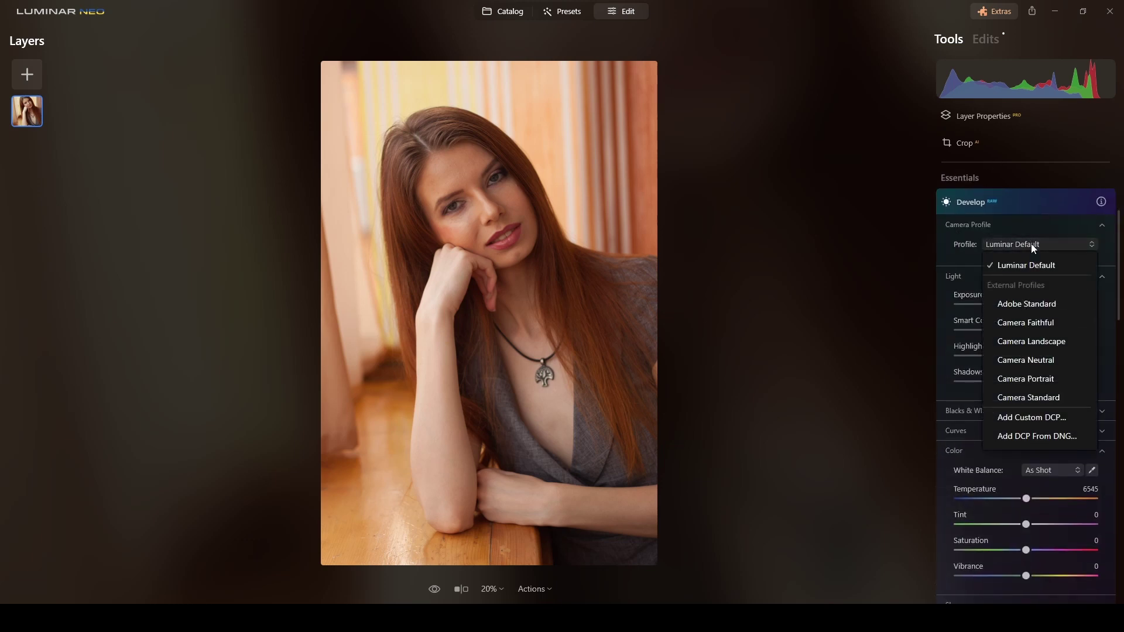
left_click(1034, 301)
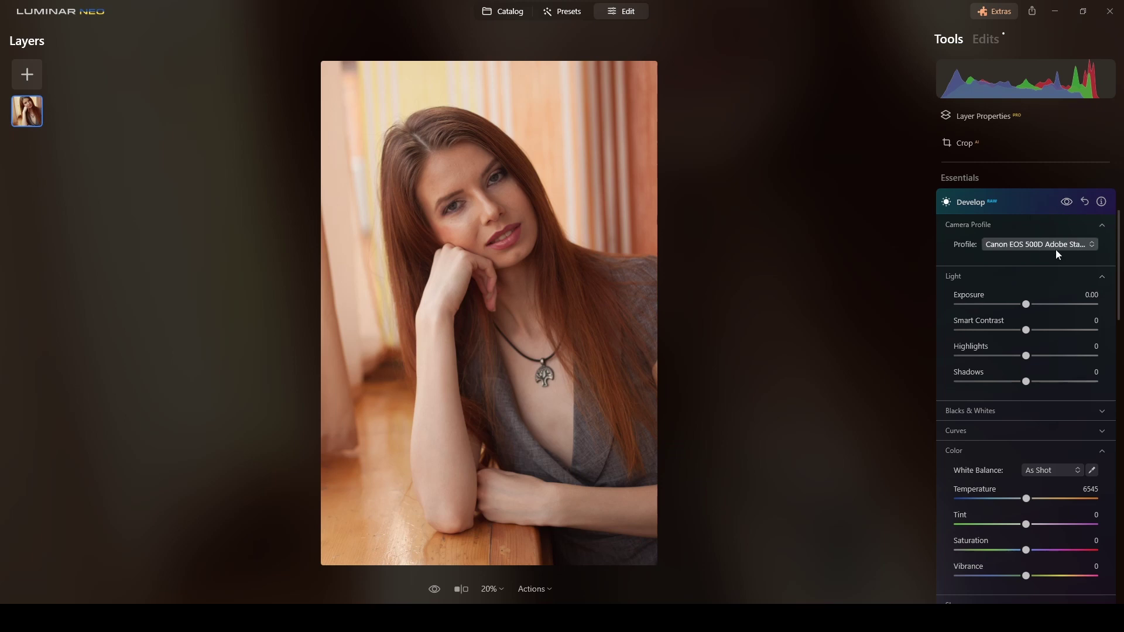
- Set Smart Contrast to 36 and switch the white balance to the Daylight preset in the Develop tool
left_click_drag(1027, 331, 1052, 334)
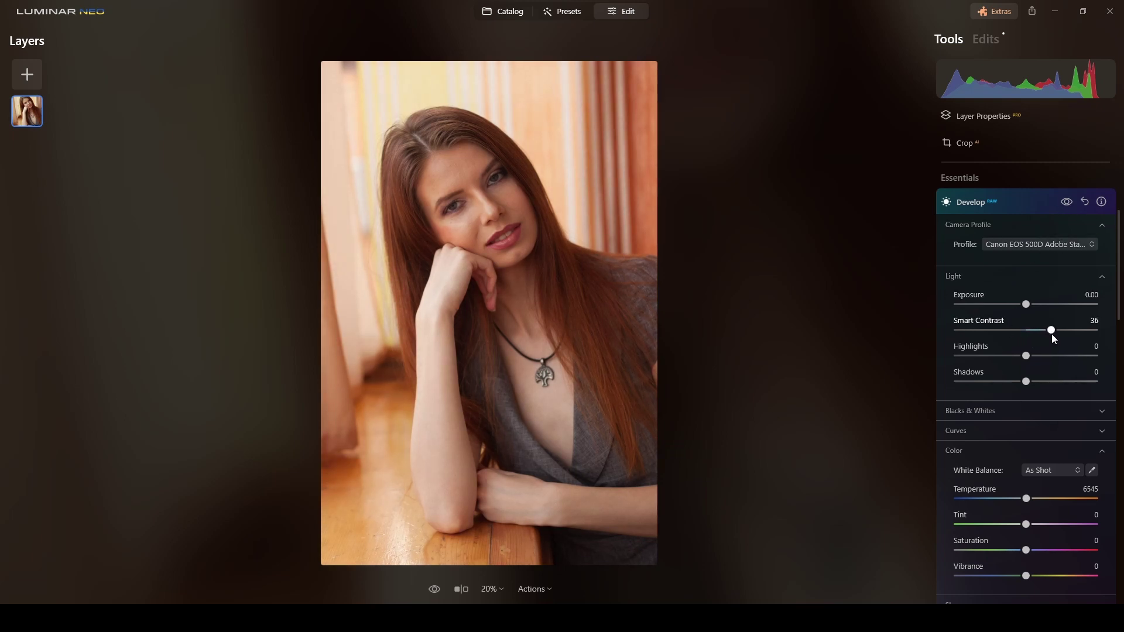
scroll(1056, 445, "down", 1)
scroll(1059, 450, "down", 2)
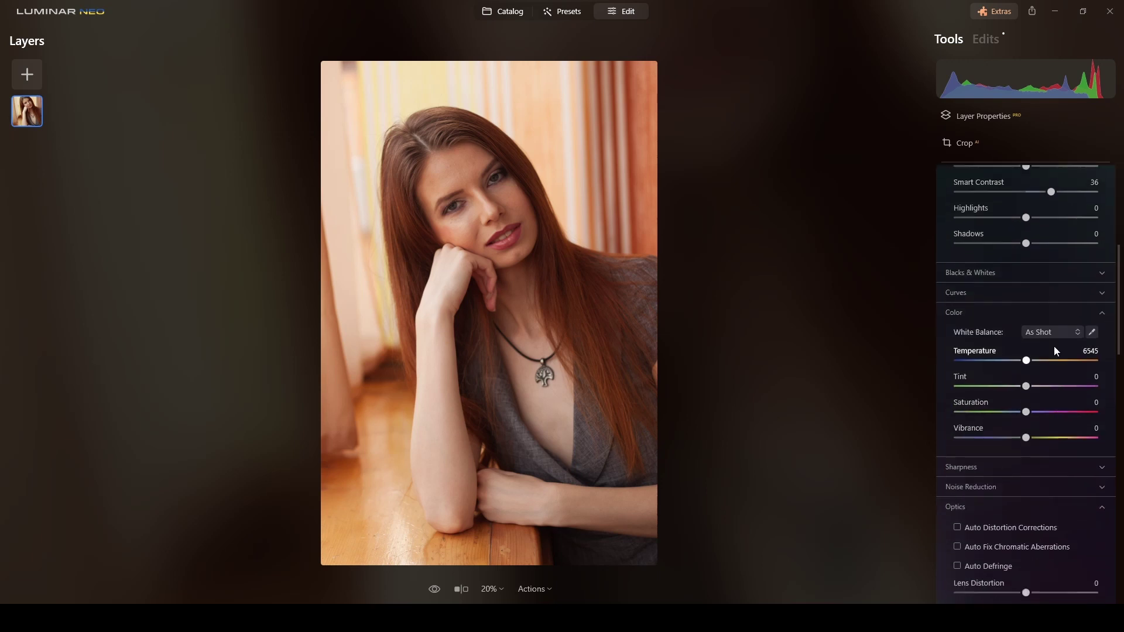
left_click(1058, 329)
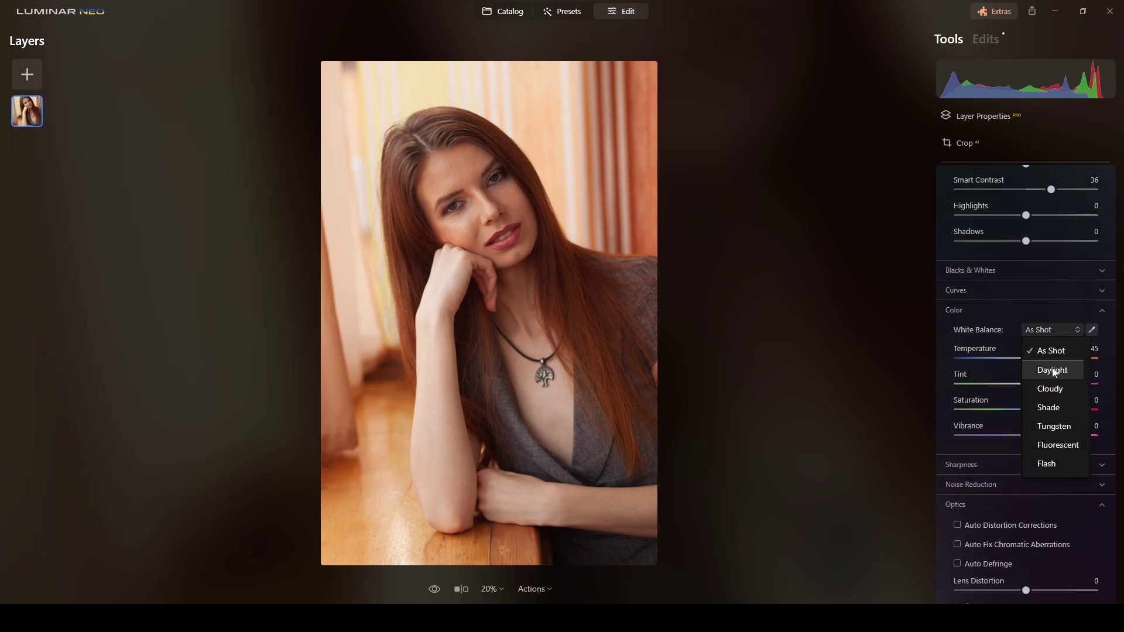
left_click(1053, 371)
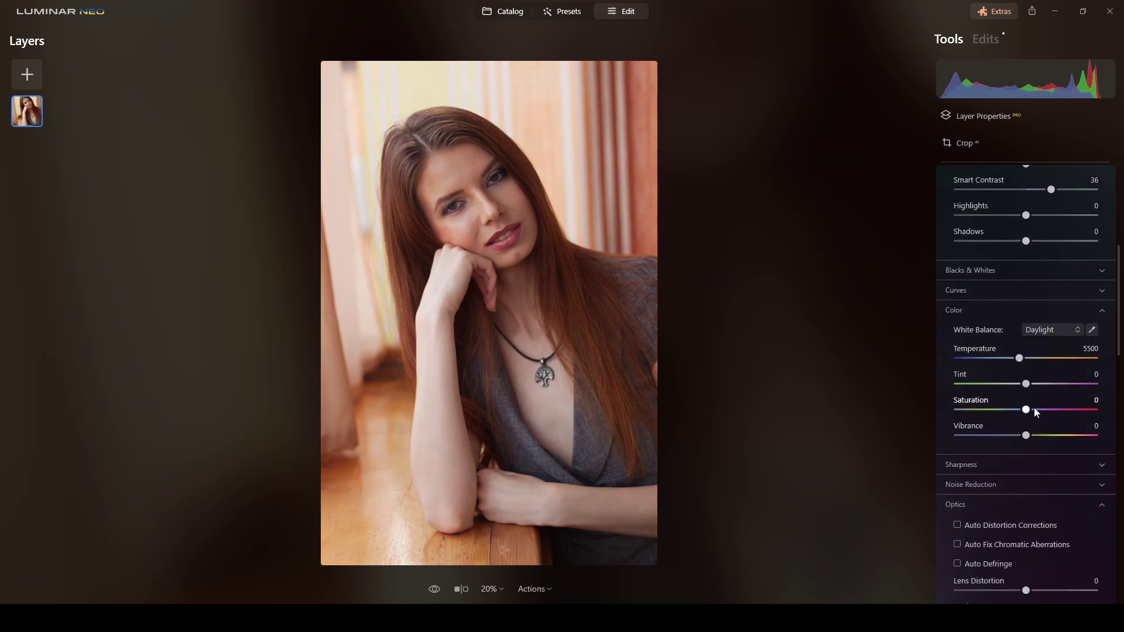
- Fine-tune the portrait's white balance by setting the temperature to 5058 and the tint to 17
left_click_drag(1020, 360, 1018, 363)
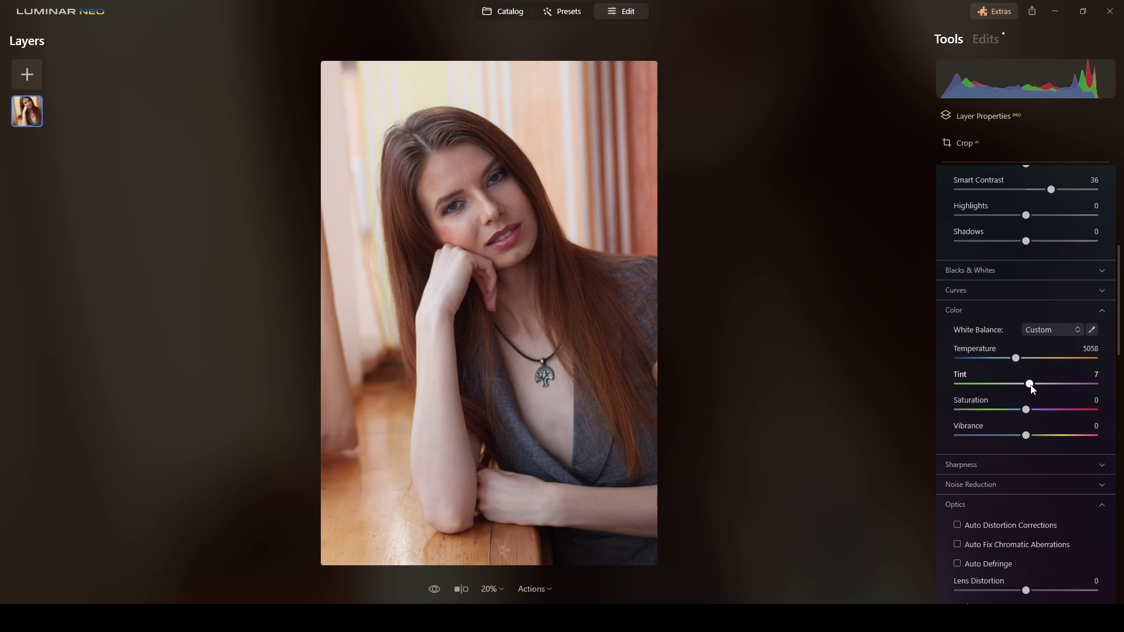
left_click_drag(1032, 390, 1037, 387)
scroll(1034, 258, "up", 3)
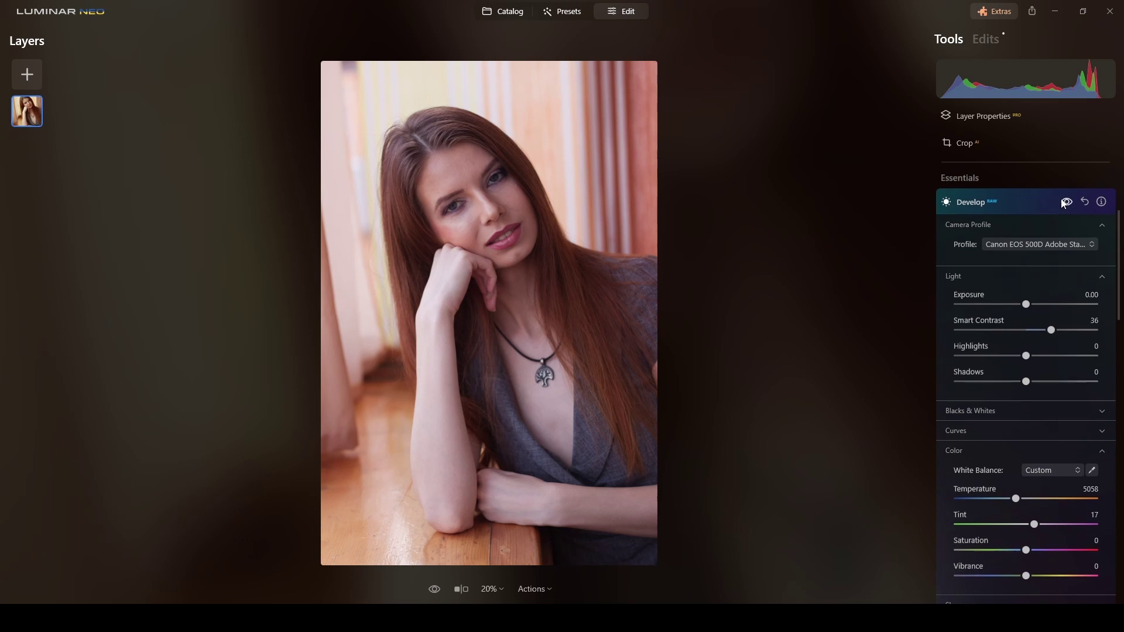
- Enable Auto Distortion Corrections, Auto Fix Chromatic Aberrations and Auto Defringe in the optics settings, and close the Develop tool
scroll(1015, 253, "down", 5)
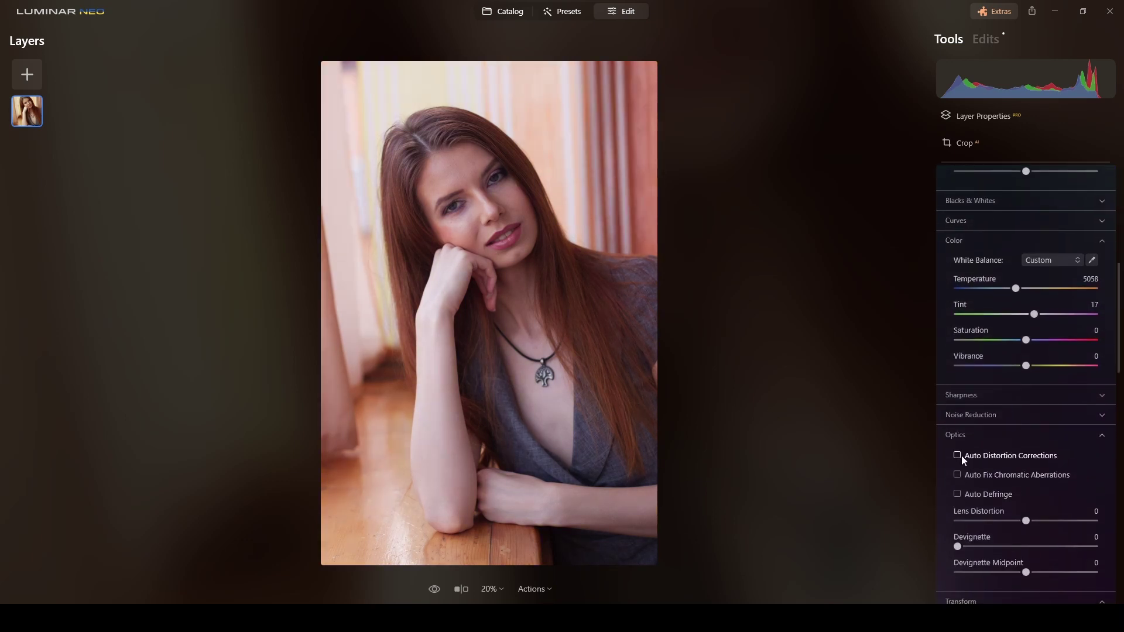
left_click(957, 455)
left_click(957, 474)
left_click(959, 494)
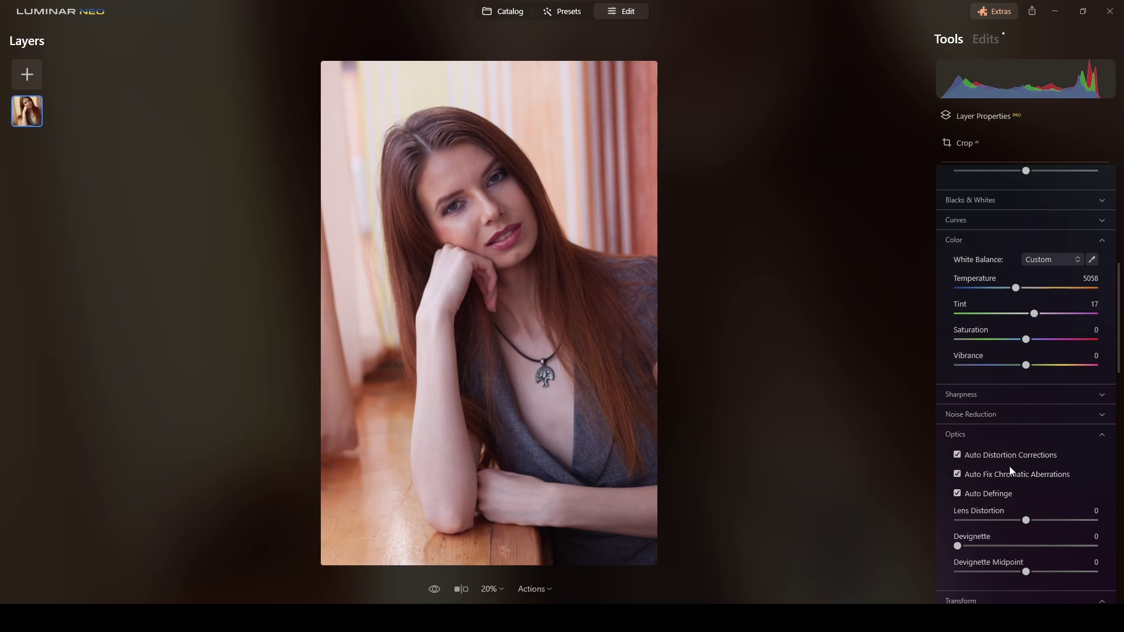
scroll(1010, 466, "down", 2)
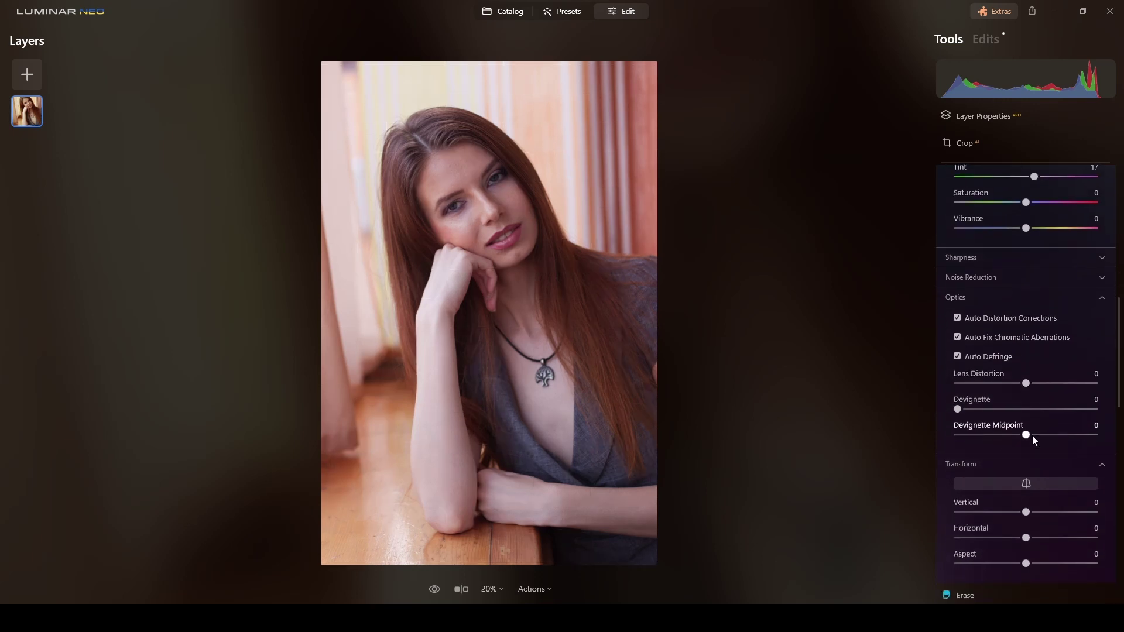
scroll(1034, 440, "up", 8)
left_click(1034, 342)
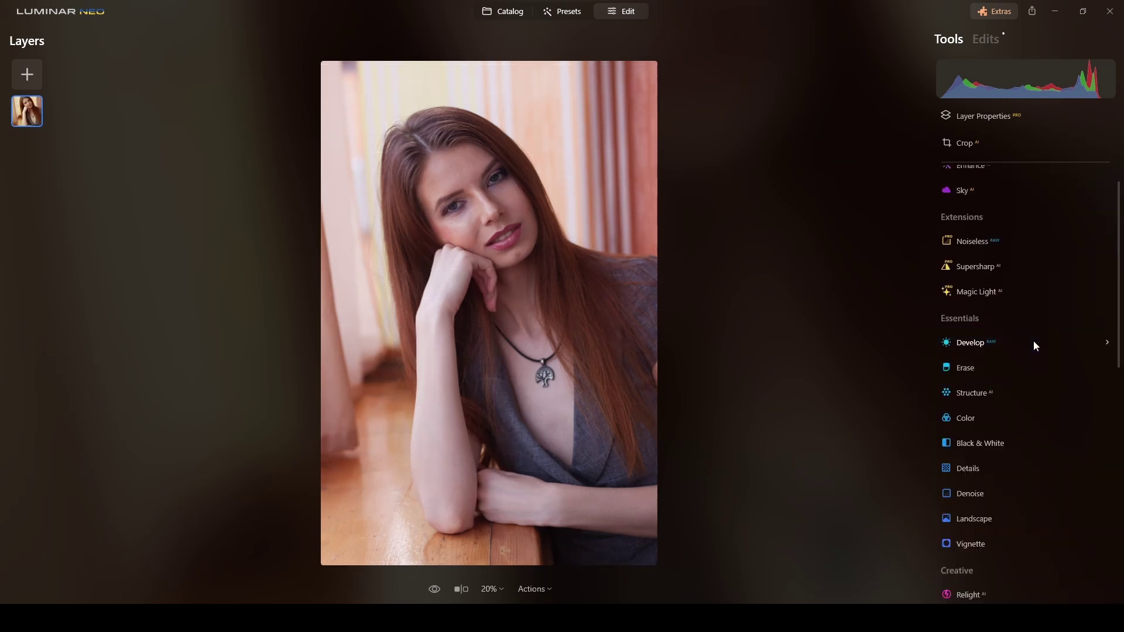
- Sharpen the portrait with Supersharp in Universal mode at Low with Face Enhancer enabled, and compare the photo with and without it
left_click(482, 205)
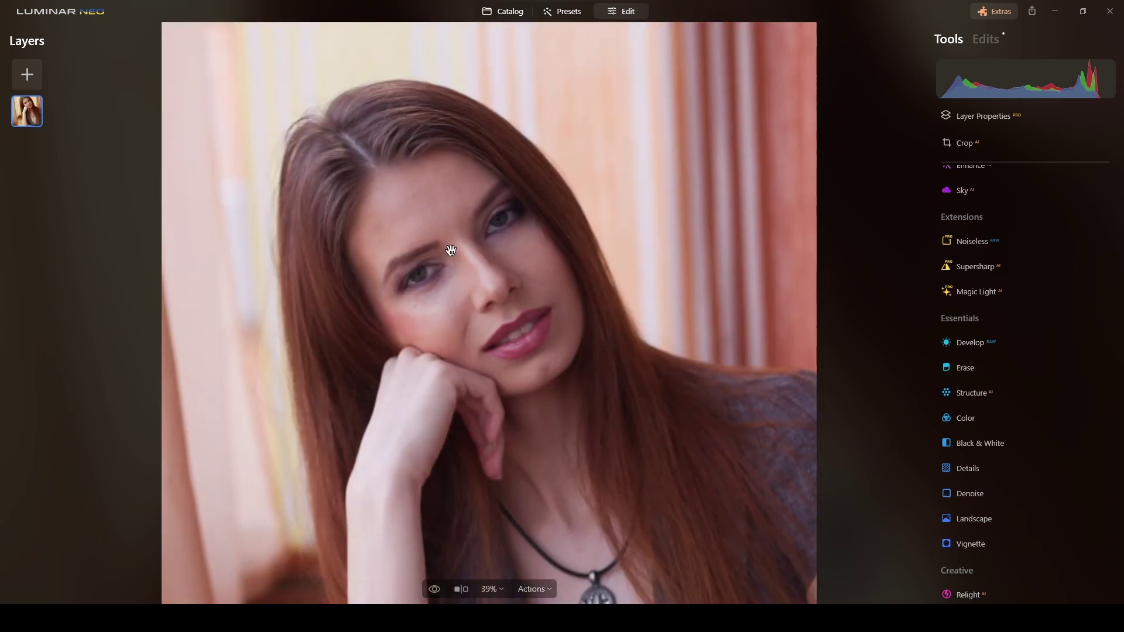
scroll(435, 255, "up", 2)
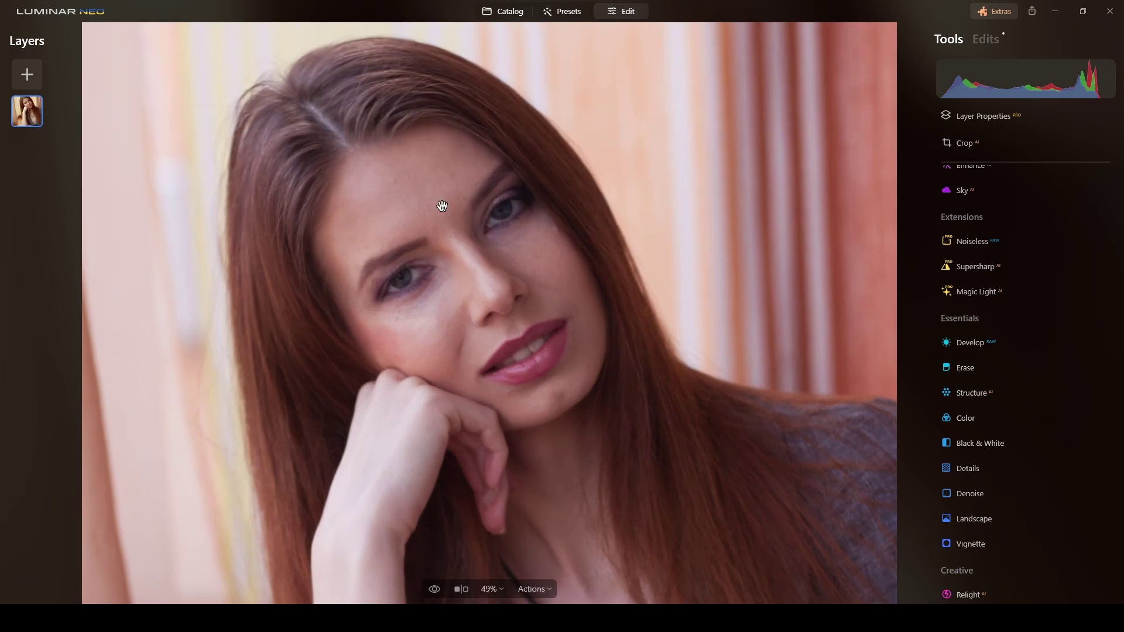
scroll(442, 211, "down", 2)
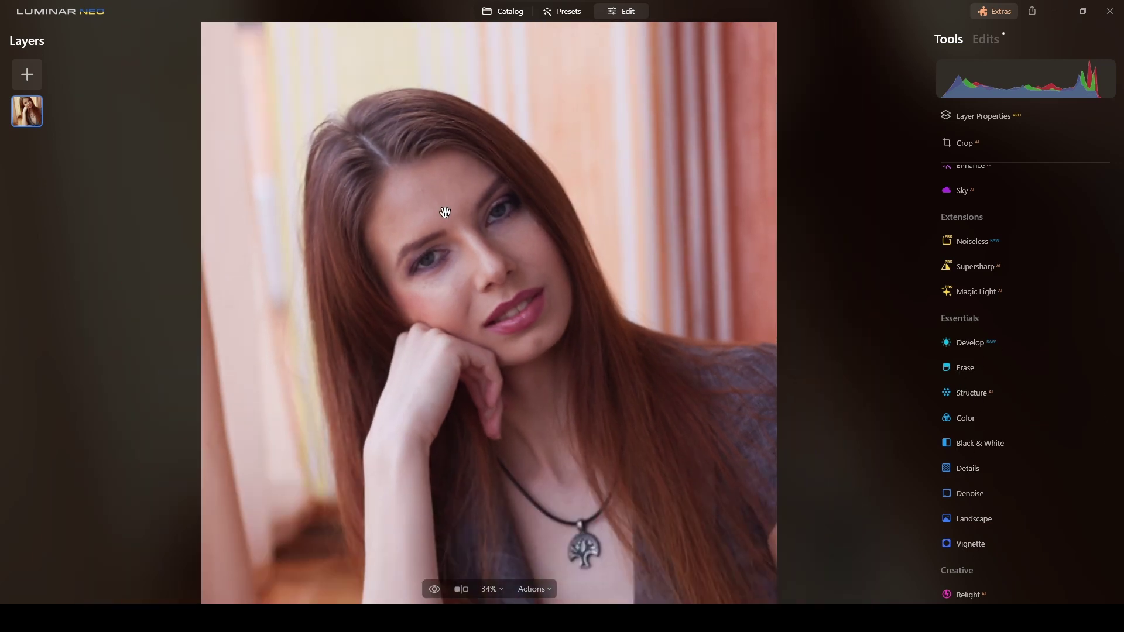
left_click(975, 268)
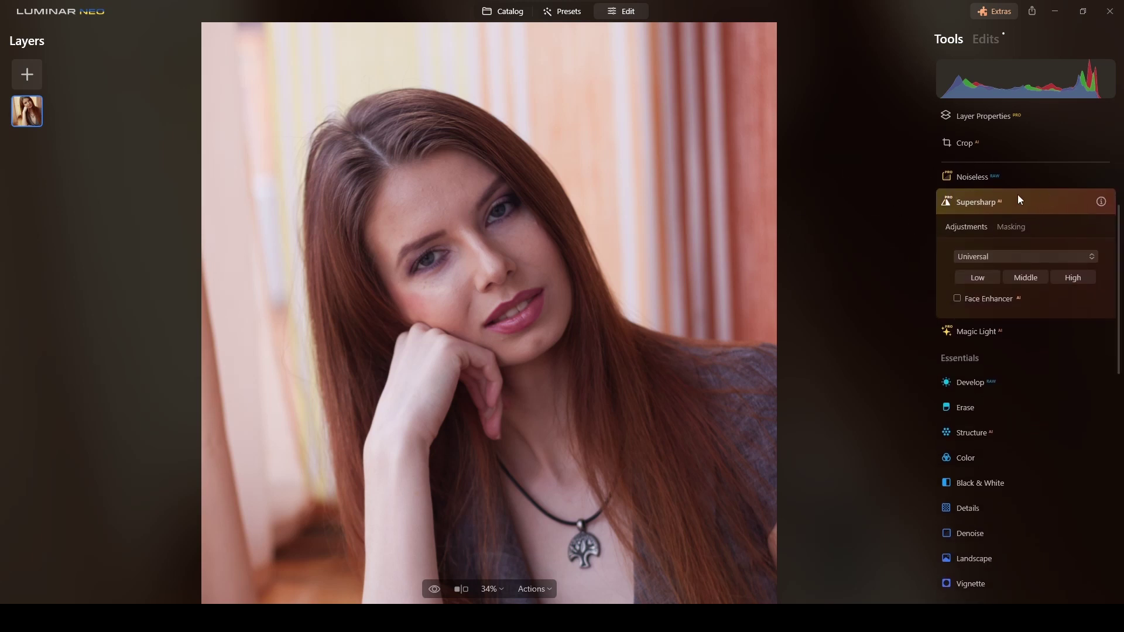
left_click(958, 298)
left_click(982, 276)
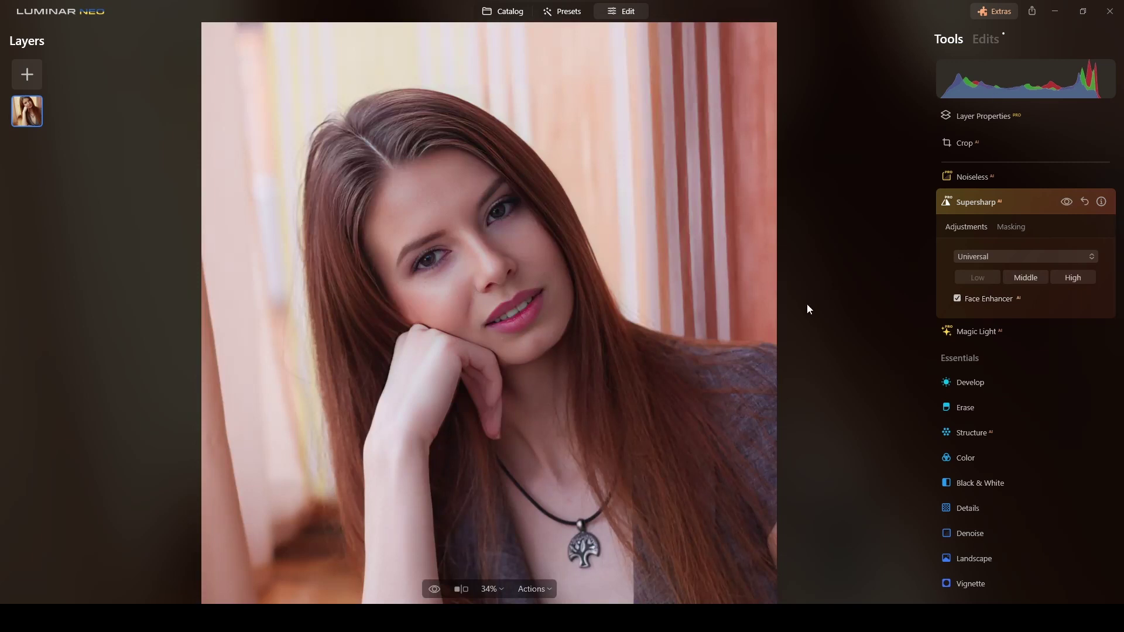
left_click(551, 267)
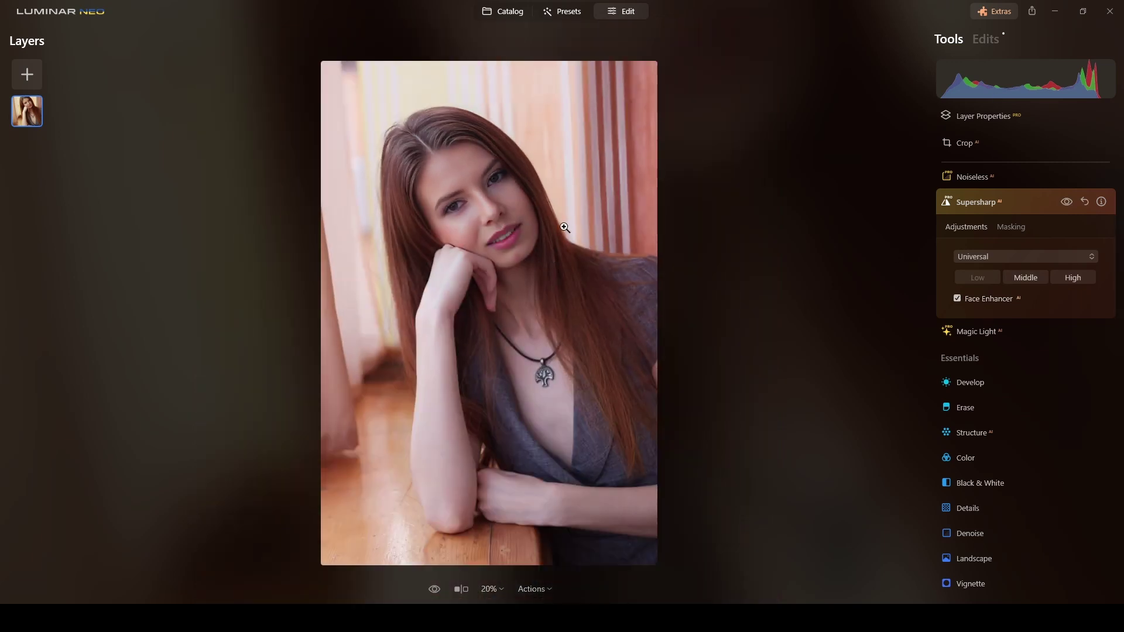
left_click(1066, 202)
left_click(1065, 202)
left_click(1066, 202)
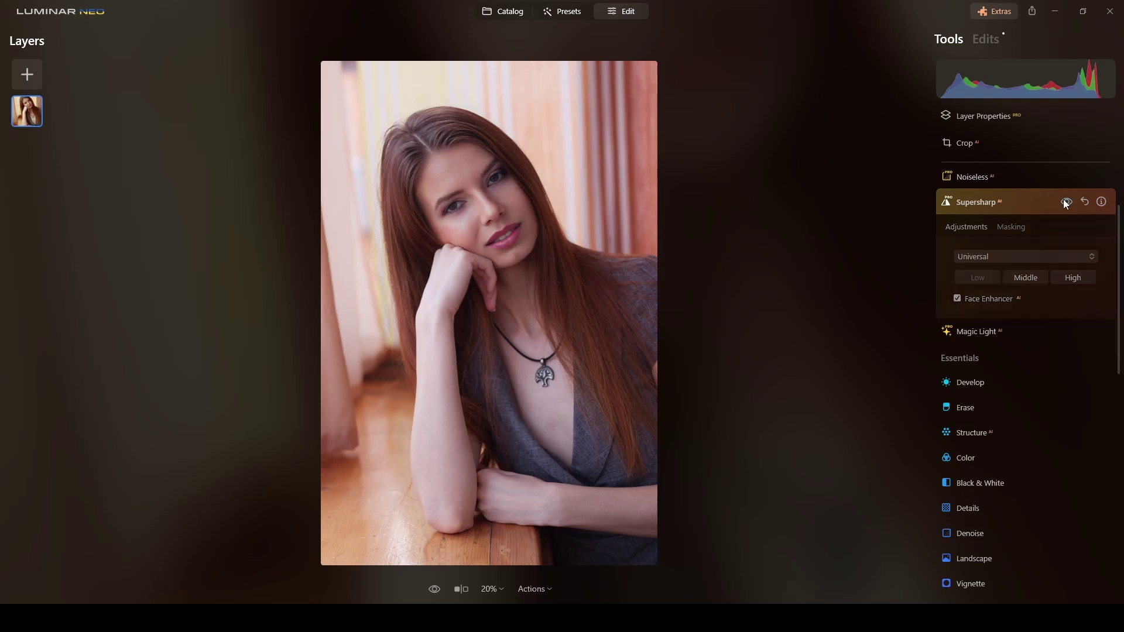
left_click(1066, 203)
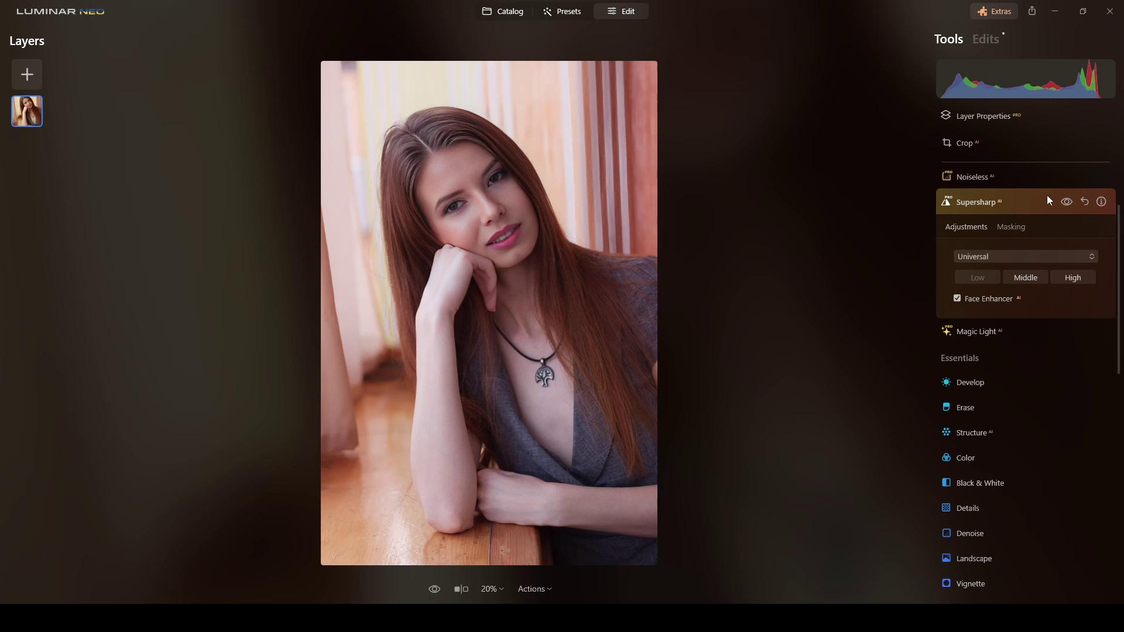
left_click(1017, 199)
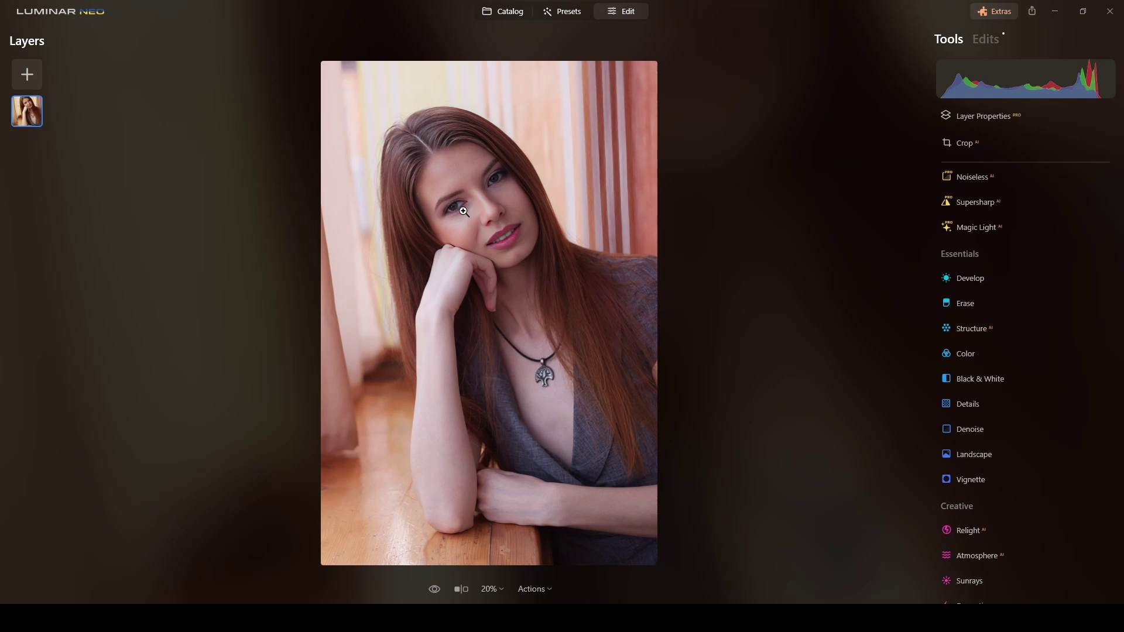
- Add a white Studio Light to the portrait with an amount of 17 and compare it with the effect hidden
scroll(1072, 392, "down", 7)
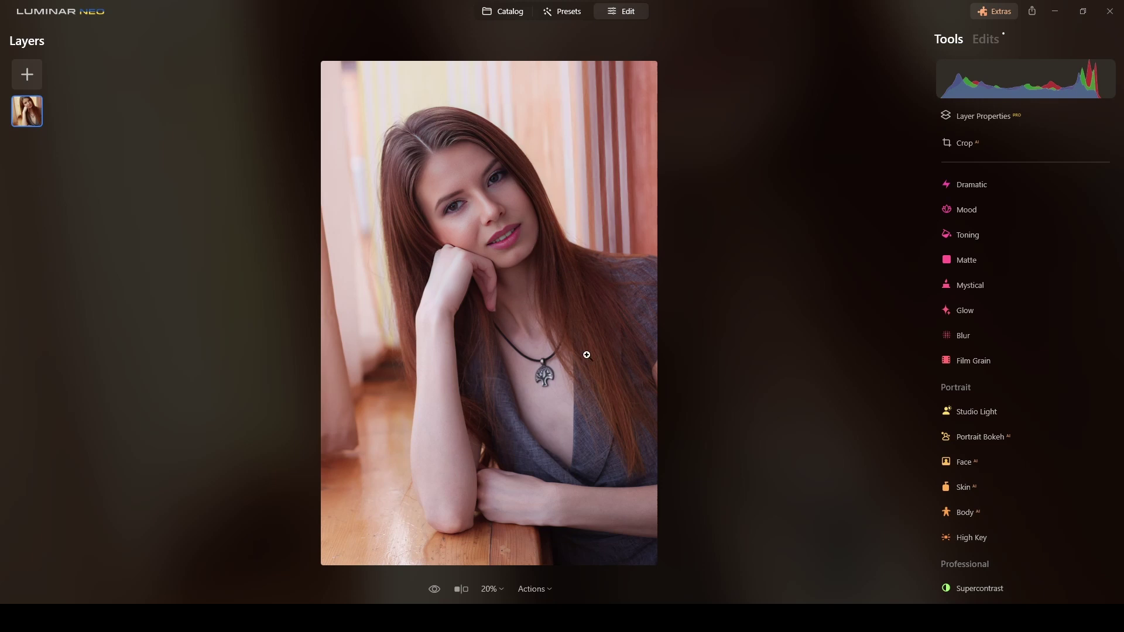
left_click(986, 412)
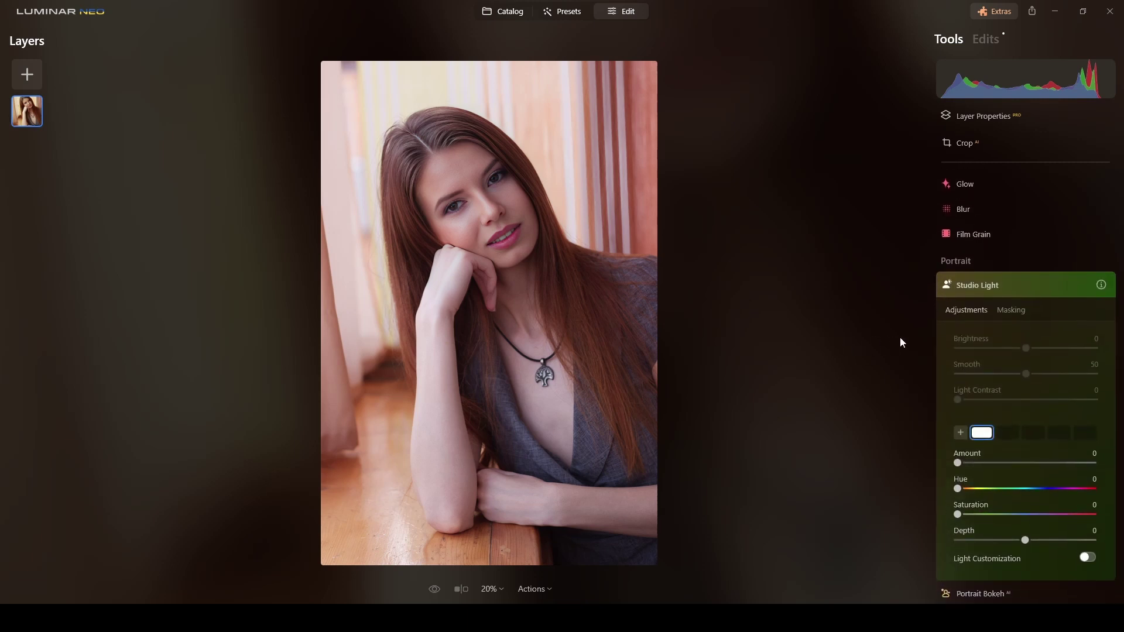
left_click(964, 465)
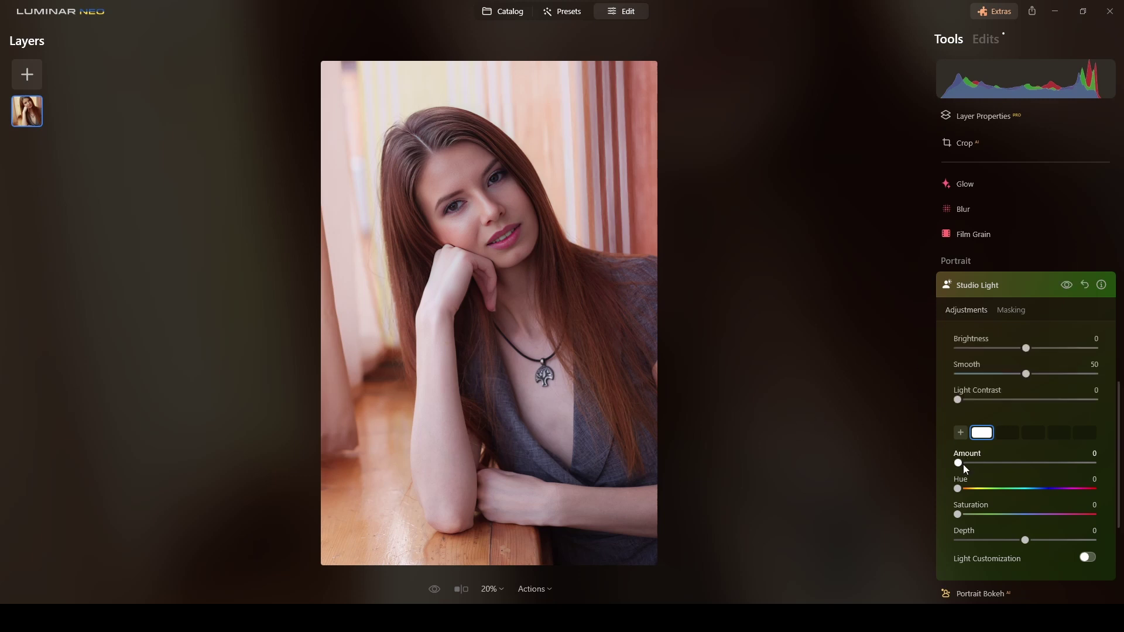
left_click(981, 465)
left_click_drag(985, 466, 988, 466)
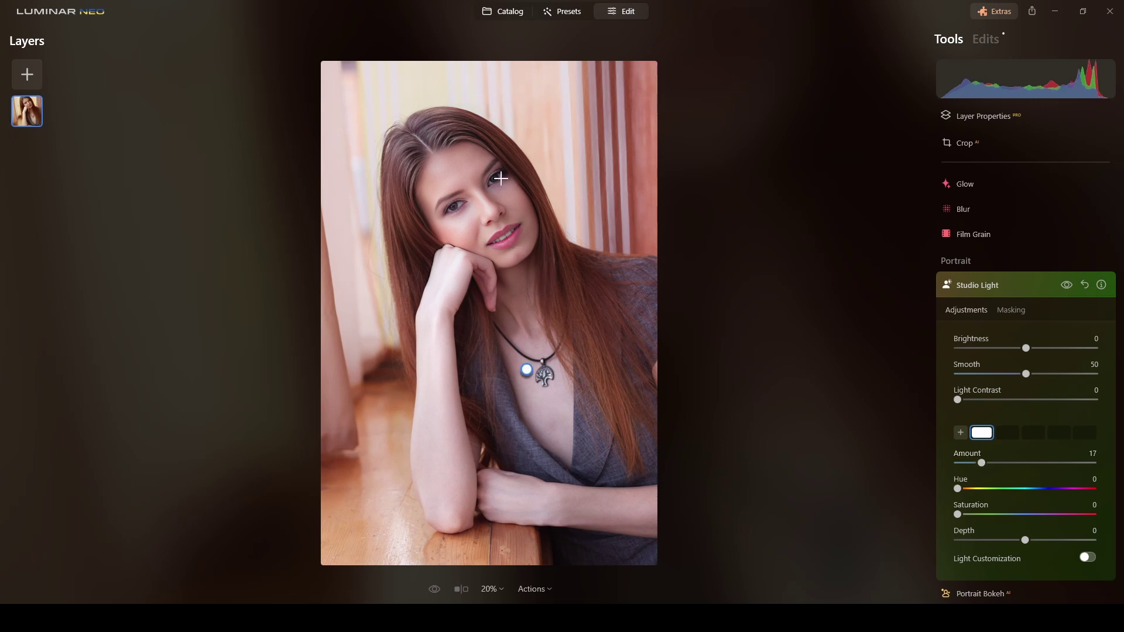
left_click(1067, 285)
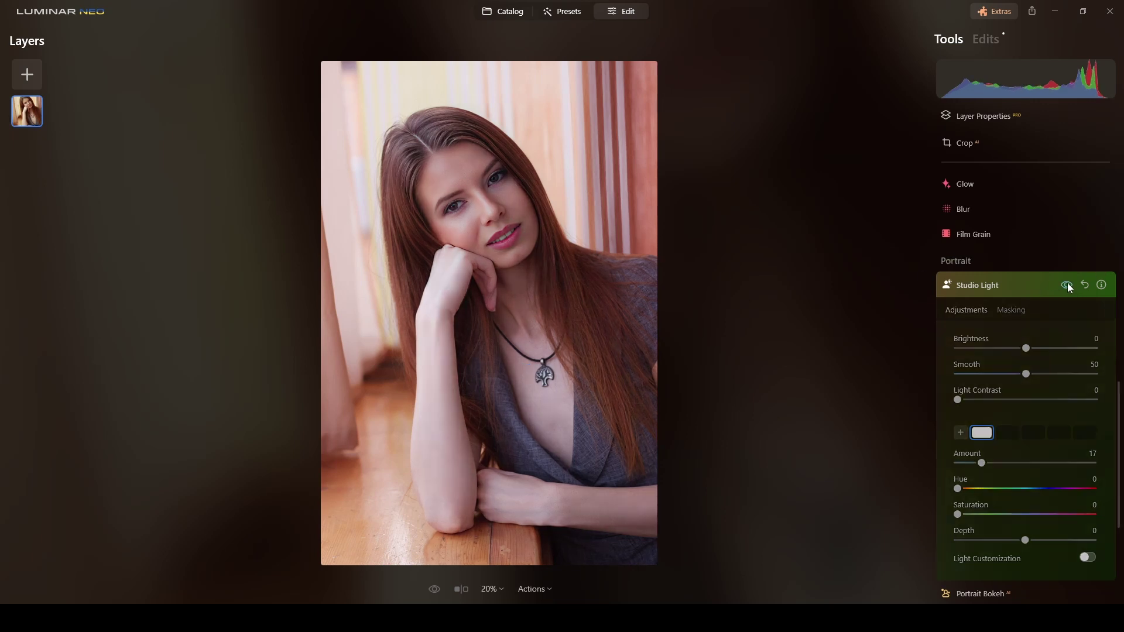
left_click(1067, 284)
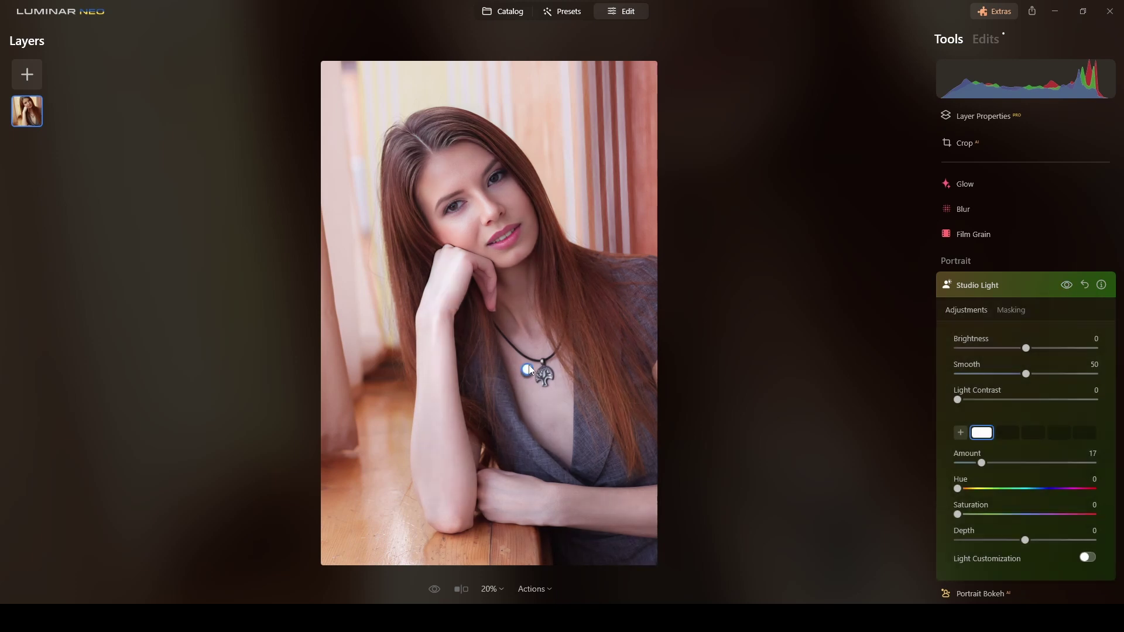
- Move the studio light up from the necklace to the edge of the woman's face near eye level, and compare before and after
mouse_move(550, 289)
left_mouse_down()
mouse_move(600, 269)
mouse_move(595, 243)
mouse_move(530, 211)
mouse_move(530, 189)
left_mouse_up()
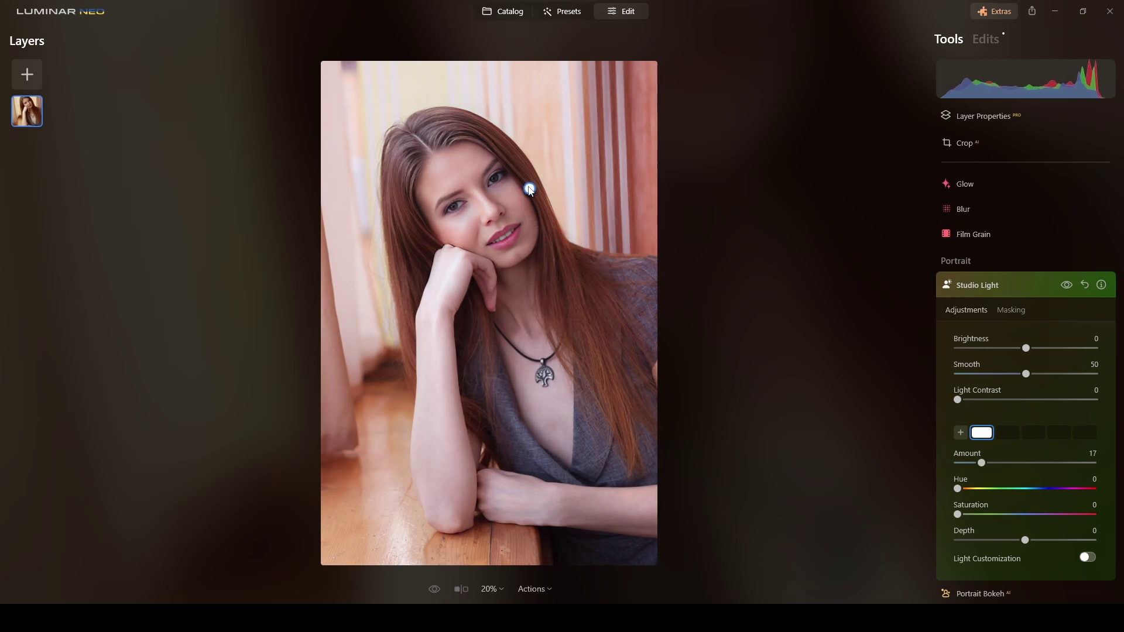
left_click(1067, 285)
left_click(1067, 285)
left_click(1067, 285)
left_click(1067, 285)
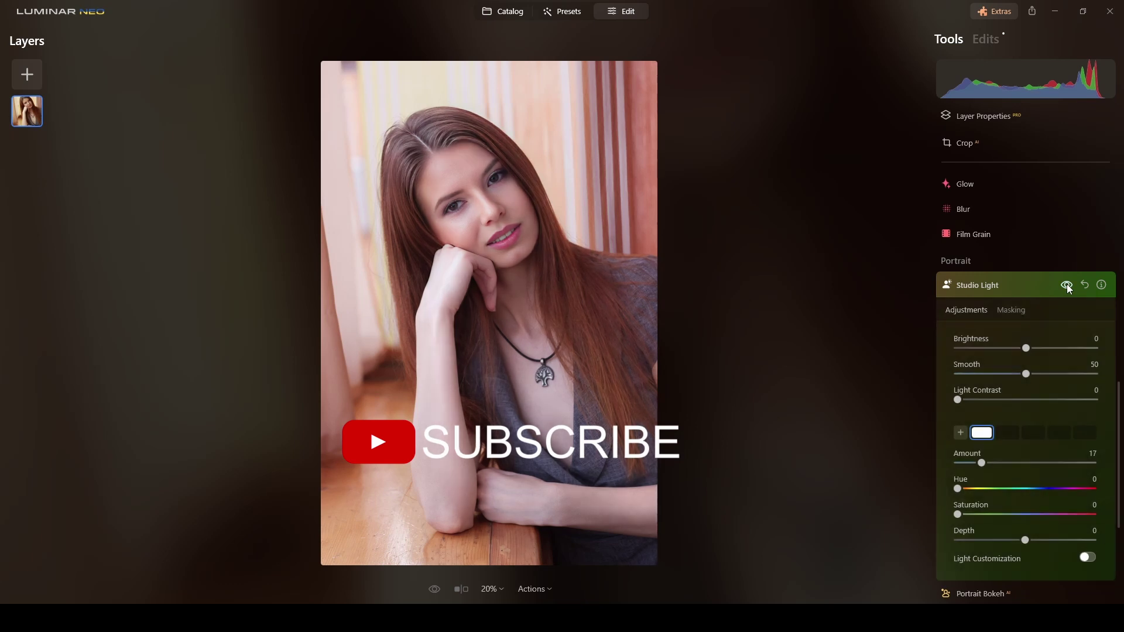
left_click(1067, 285)
left_click(1067, 285)
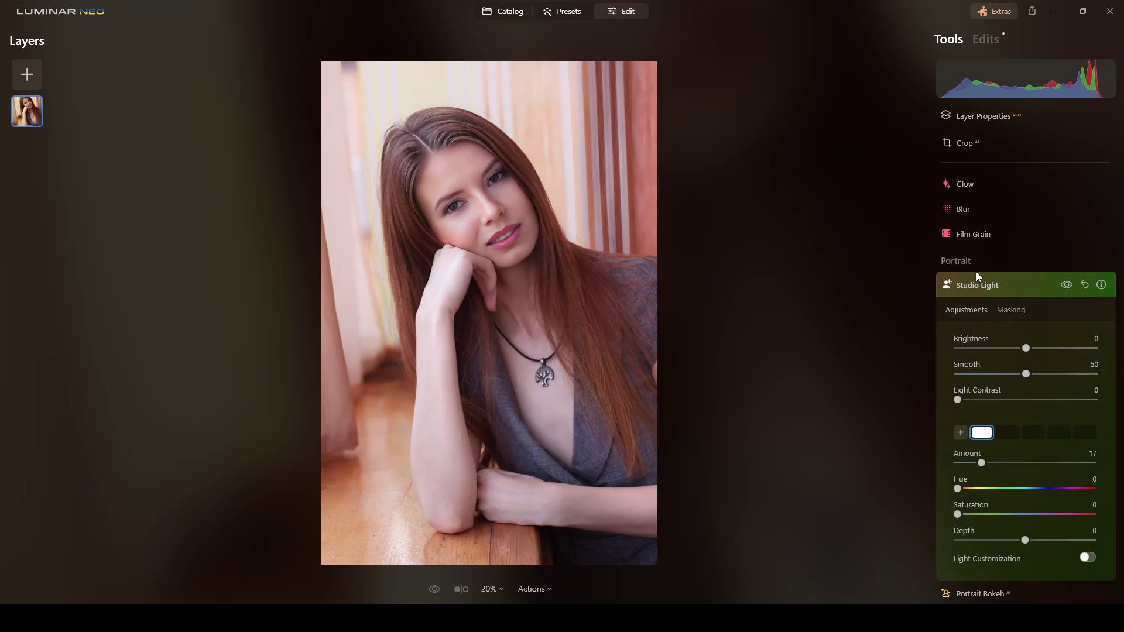
left_click(1067, 285)
left_click(1067, 285)
- Erase the Studio Light mask over the woman's arm, torso and shoulder hair with a size 103 brush, and compare before and after
left_click(1009, 311)
left_click(981, 263)
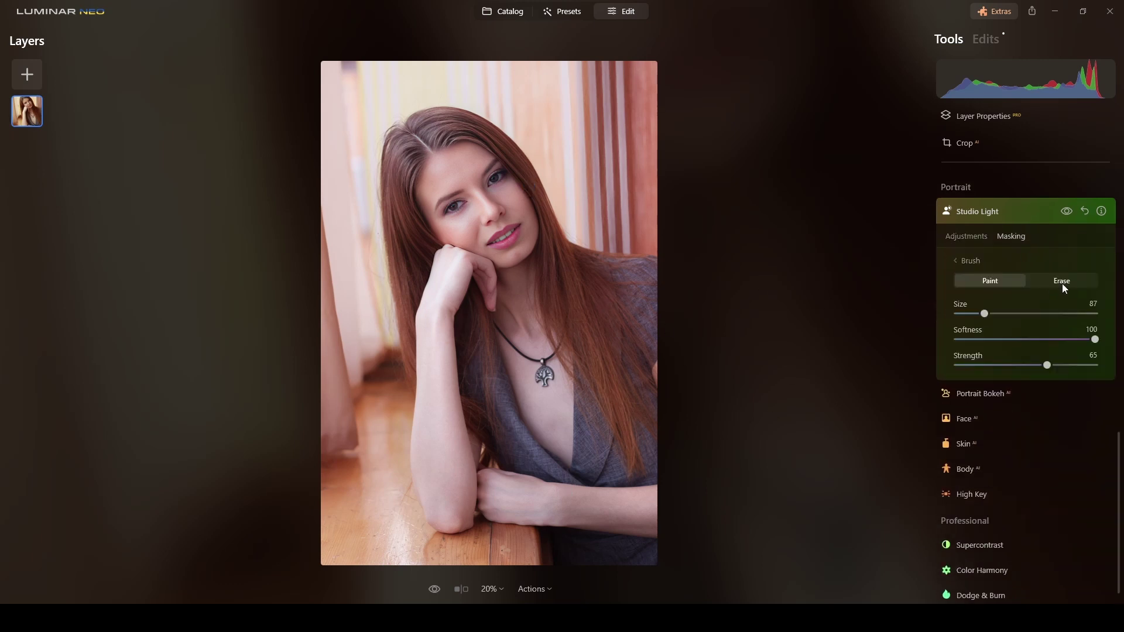
left_click(1063, 283)
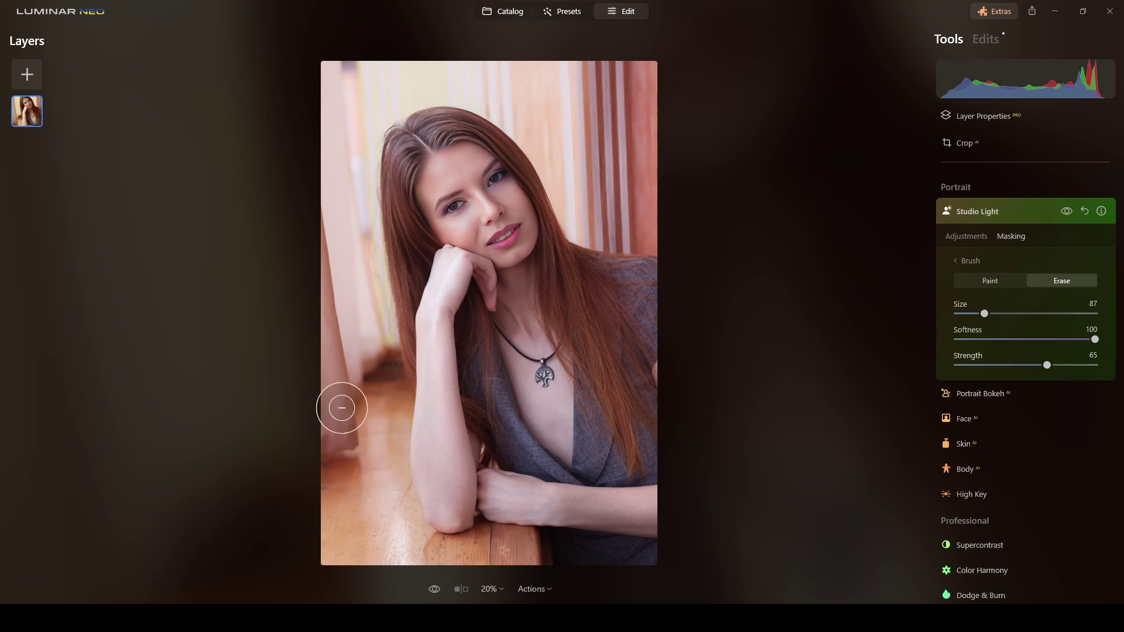
left_click_drag(985, 313, 990, 313)
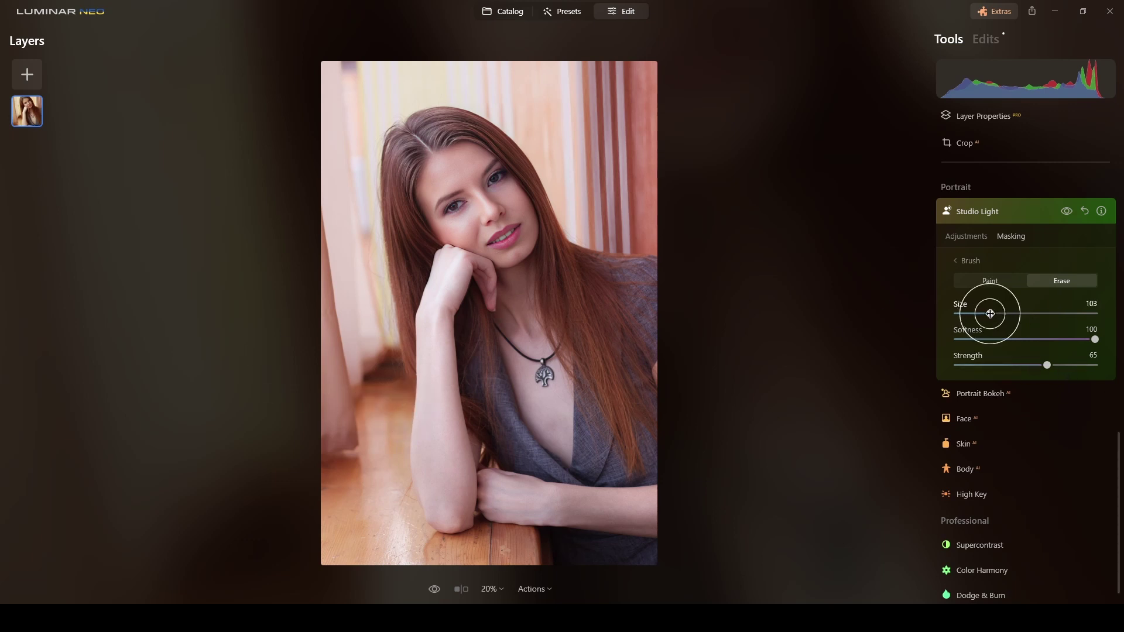
mouse_move(422, 384)
left_mouse_down()
mouse_move(424, 304)
mouse_move(430, 502)
mouse_move(441, 492)
mouse_move(617, 501)
mouse_move(627, 472)
left_mouse_up()
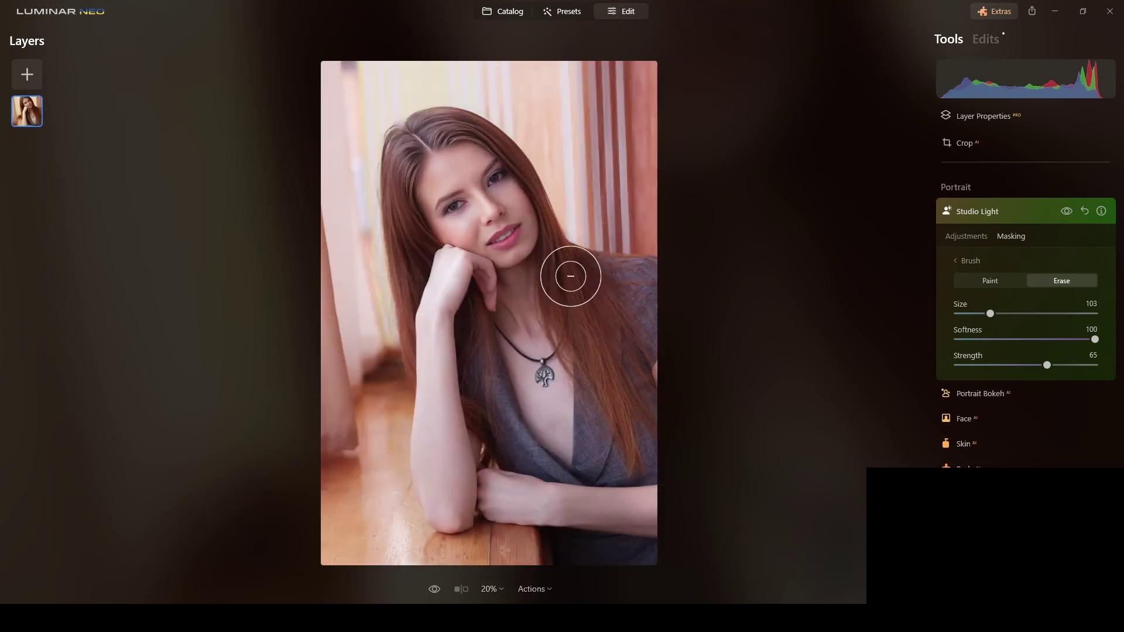
mouse_move(606, 332)
left_mouse_down()
mouse_move(597, 281)
mouse_move(635, 396)
mouse_move(632, 294)
mouse_move(643, 355)
mouse_move(619, 468)
mouse_move(598, 451)
mouse_move(583, 494)
mouse_move(500, 490)
mouse_move(456, 470)
mouse_move(623, 493)
mouse_move(644, 383)
mouse_move(576, 281)
left_mouse_up()
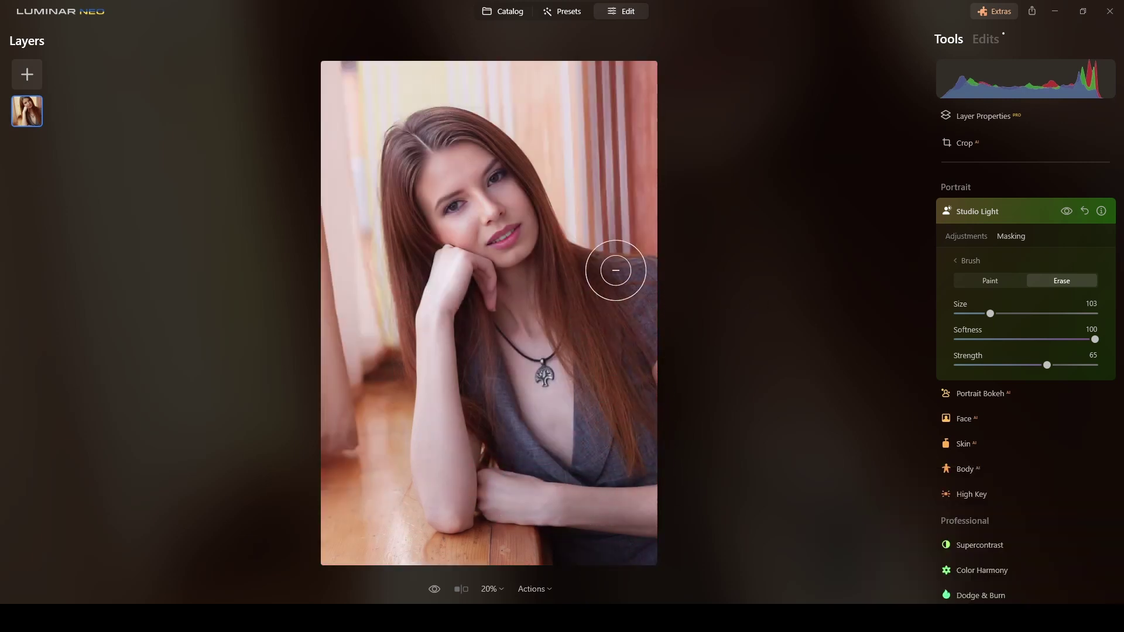
left_click(1066, 212)
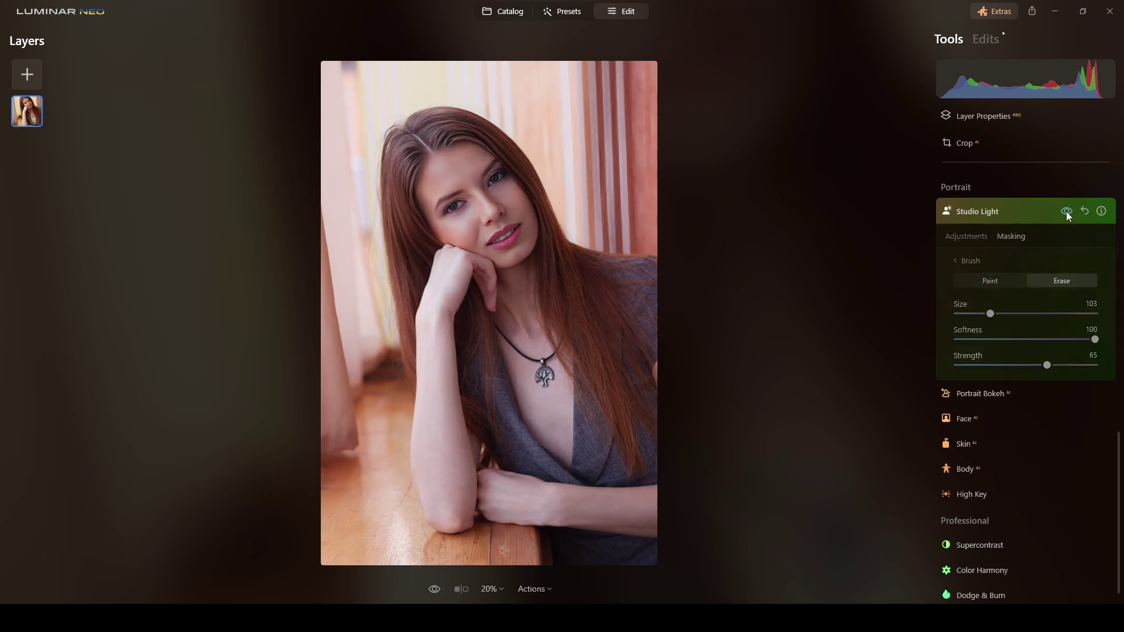
left_click(1066, 212)
left_click(1066, 212)
left_click(1066, 212)
left_click(1066, 212)
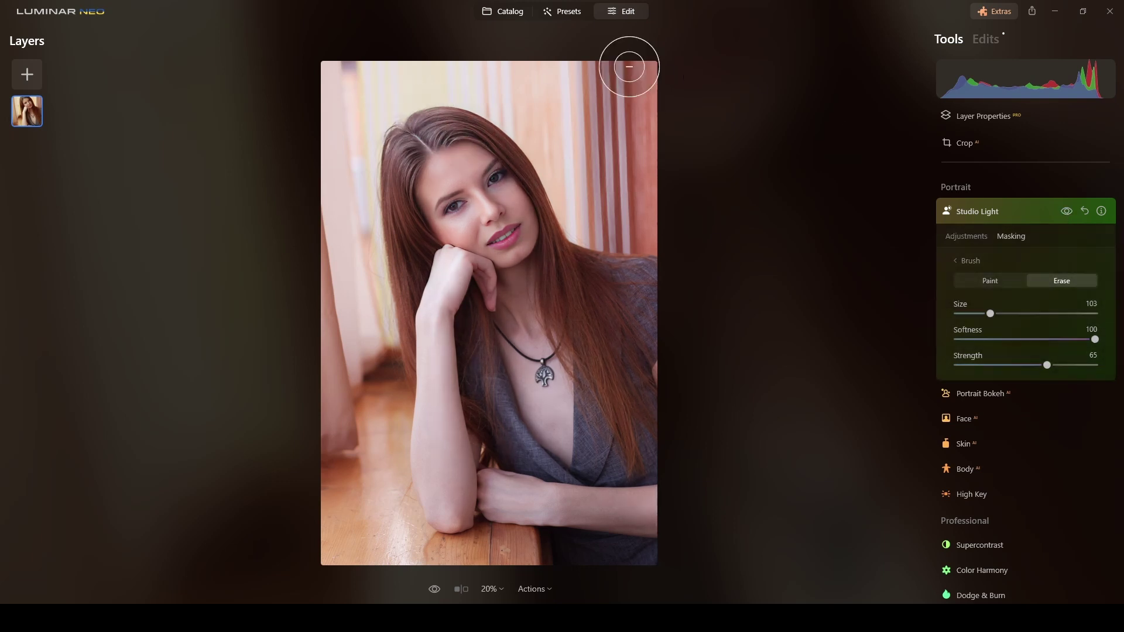
- Erase the Studio Light mask over the background around the head, the curtain and the raised forearm with the size 103 brush
mouse_move(421, 97)
left_mouse_down()
mouse_move(530, 119)
mouse_move(607, 231)
left_mouse_up()
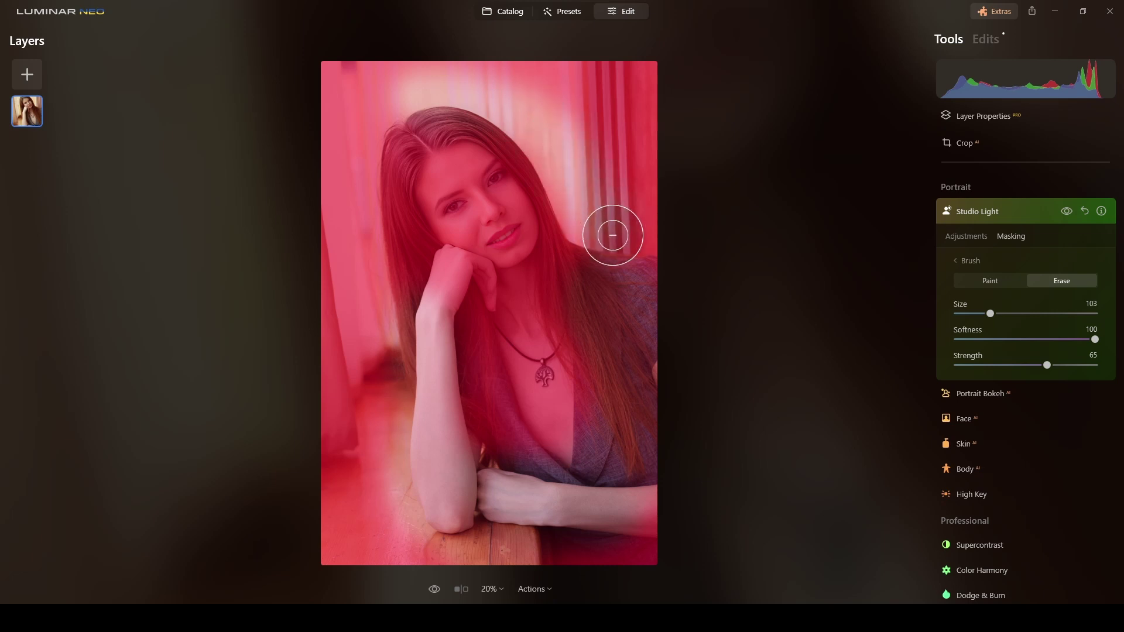
mouse_move(346, 100)
left_mouse_down()
mouse_move(363, 161)
mouse_move(357, 209)
left_mouse_up()
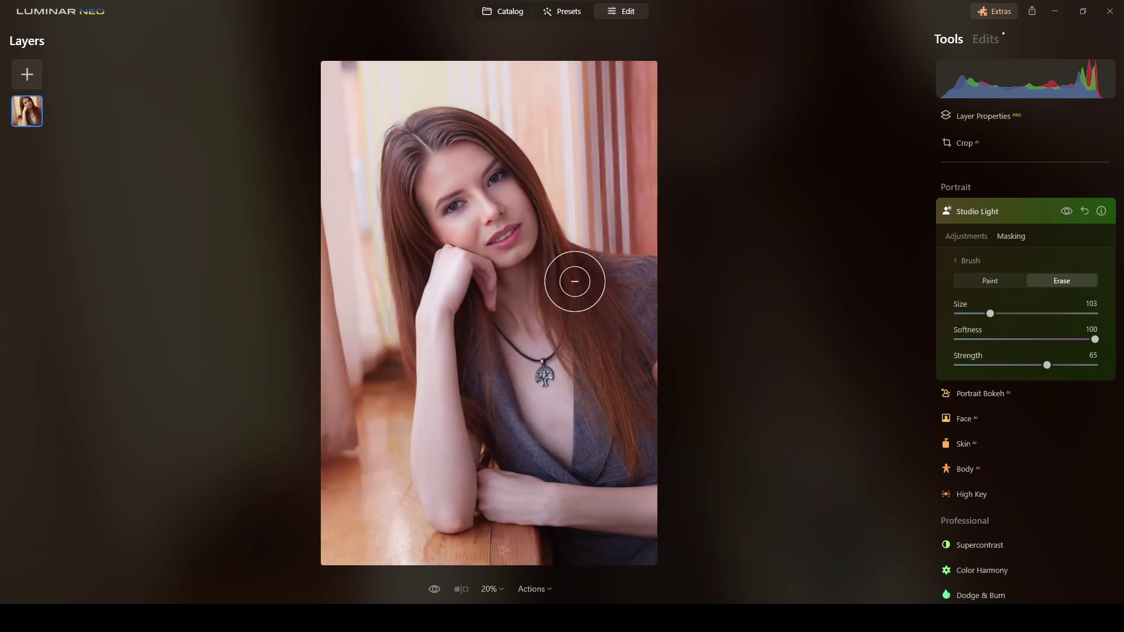
mouse_move(431, 322)
left_mouse_down()
mouse_move(452, 275)
mouse_move(421, 366)
mouse_move(433, 503)
left_mouse_up()
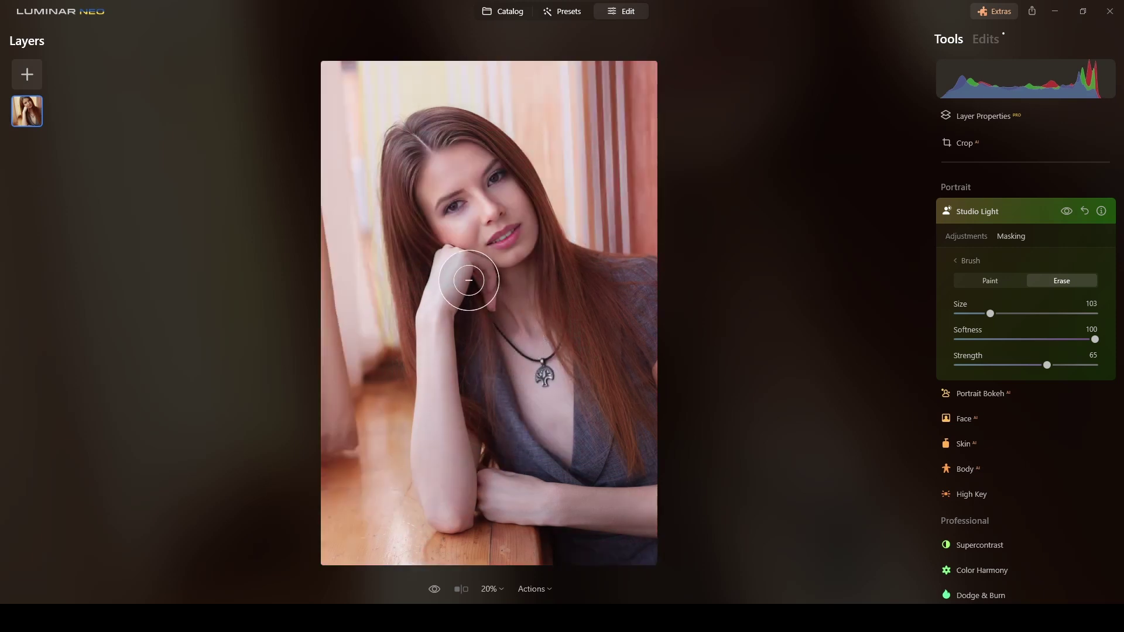
- Erase the Studio Light mask over the hand under the chin with a size 56 brush, and compare before and after
left_click_drag(983, 316, 973, 314)
left_click_drag(468, 278, 486, 293)
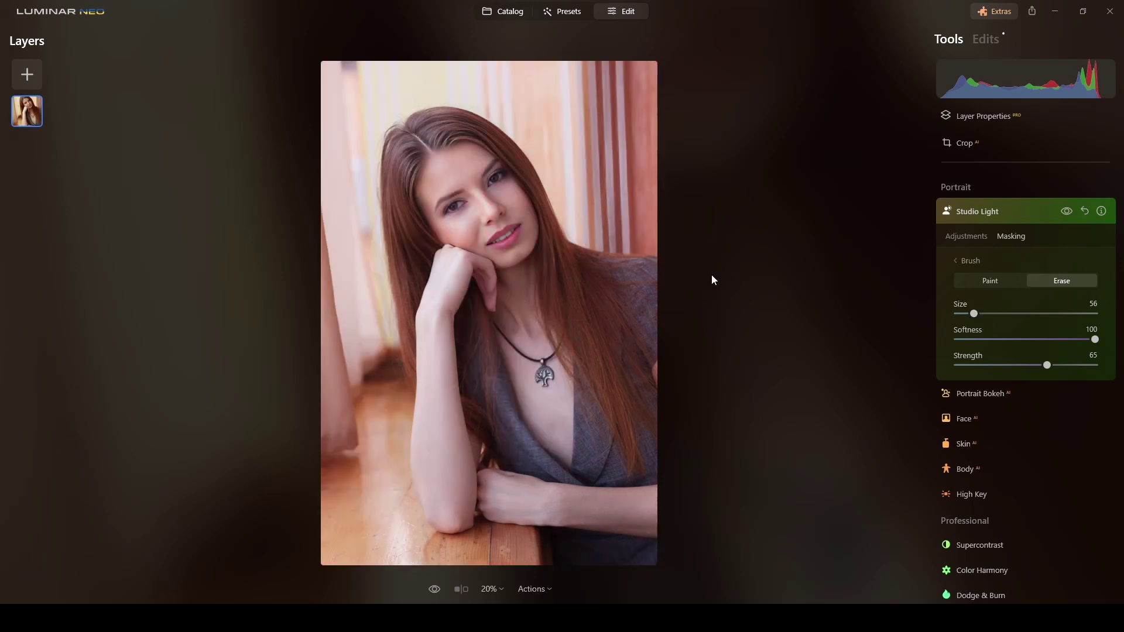
left_click(1074, 211)
left_click(1074, 211)
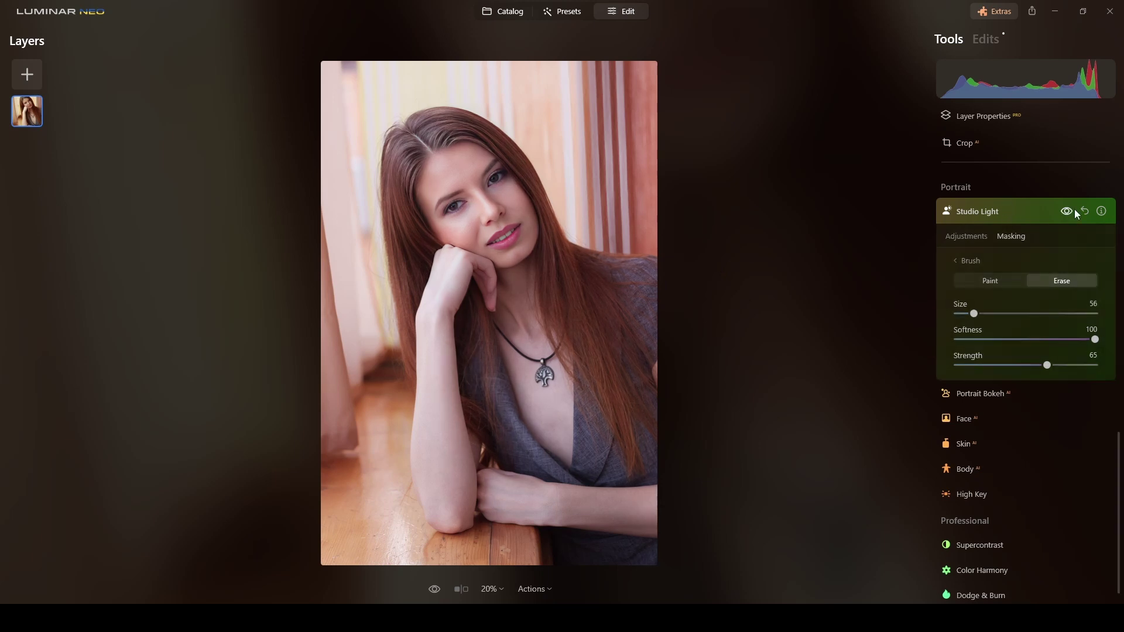
left_click(1073, 211)
left_click(1074, 210)
- Set the white studio light's amount to 25 and close the Studio Light tool
left_click(959, 240)
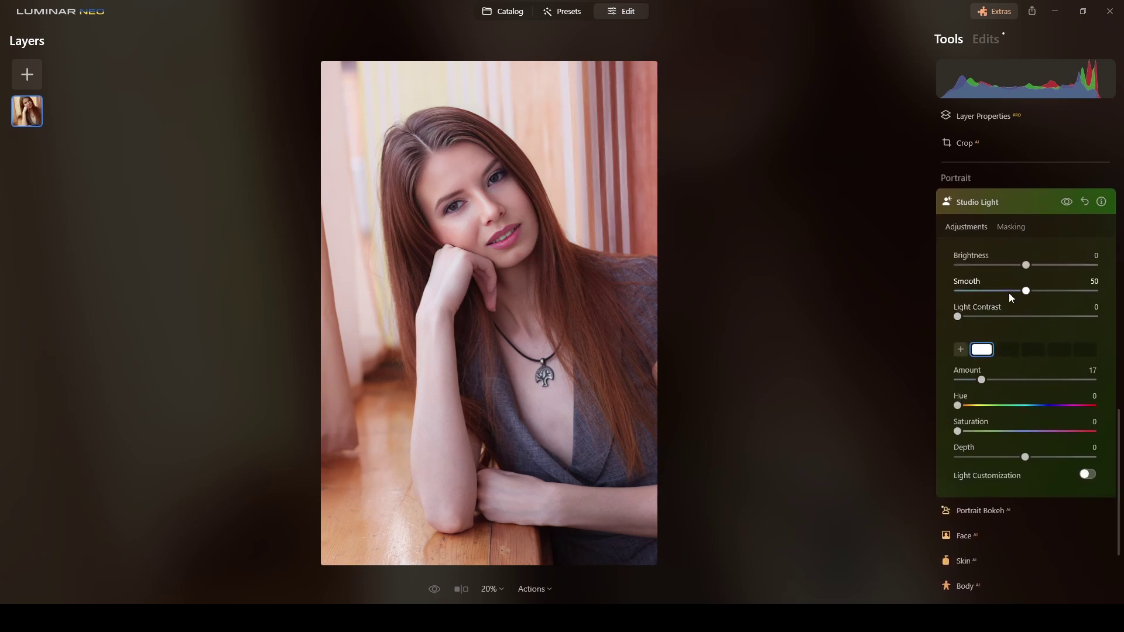
left_click_drag(984, 379, 996, 380)
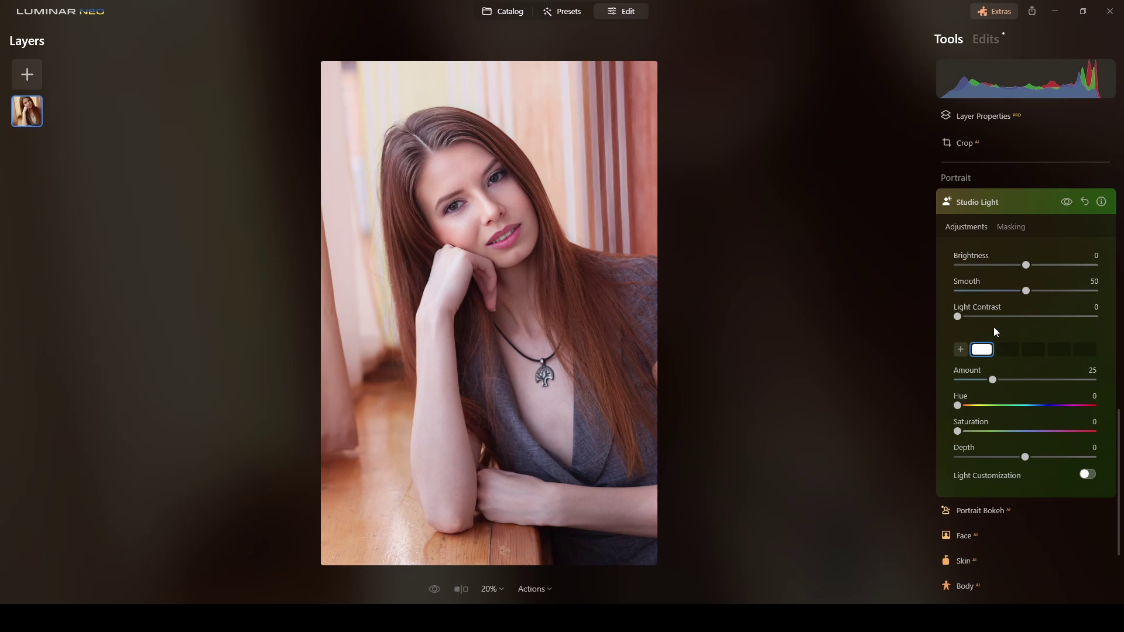
left_click(1023, 204)
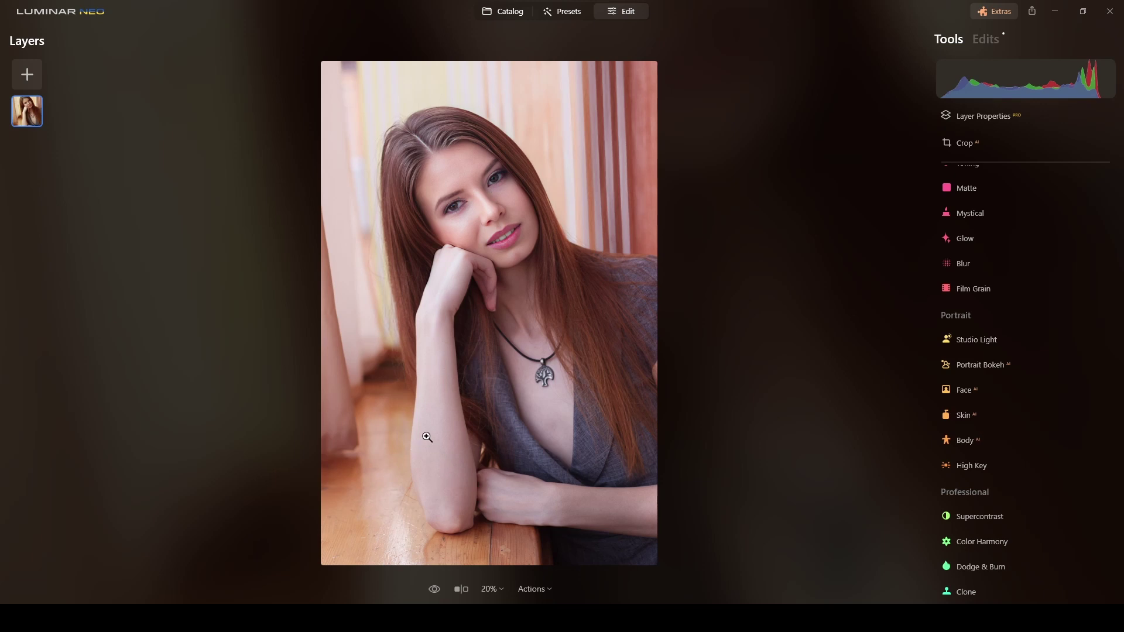
- Paint a new Develop mask over the woman's raised forearm and wrist with a size 56 brush at strength 70
scroll(1021, 327, "up", 3)
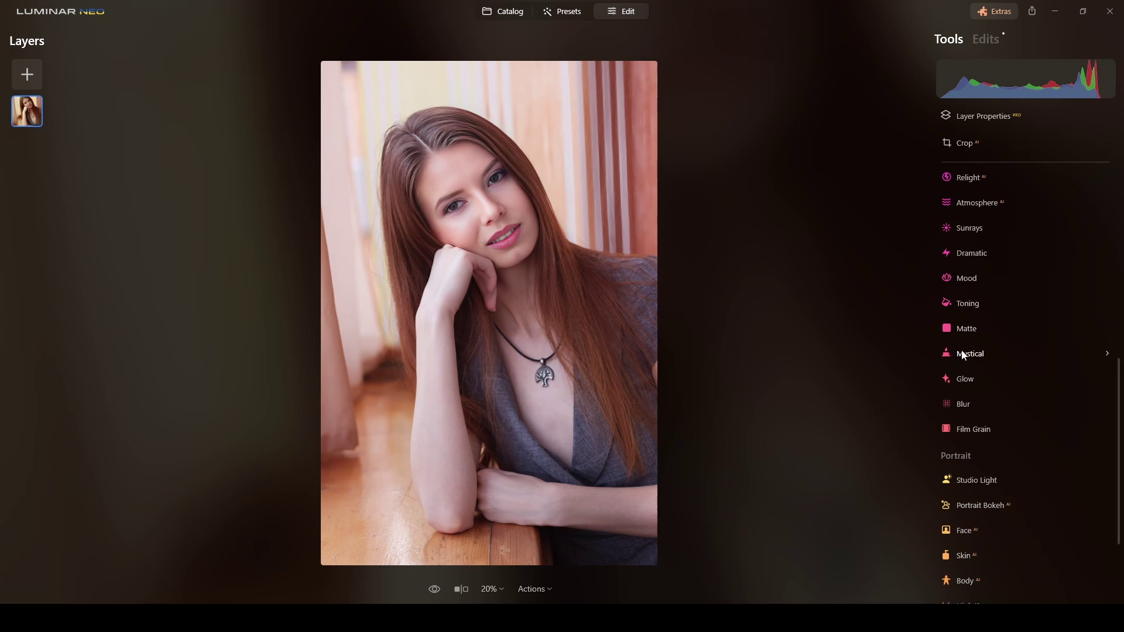
scroll(1006, 307, "up", 6)
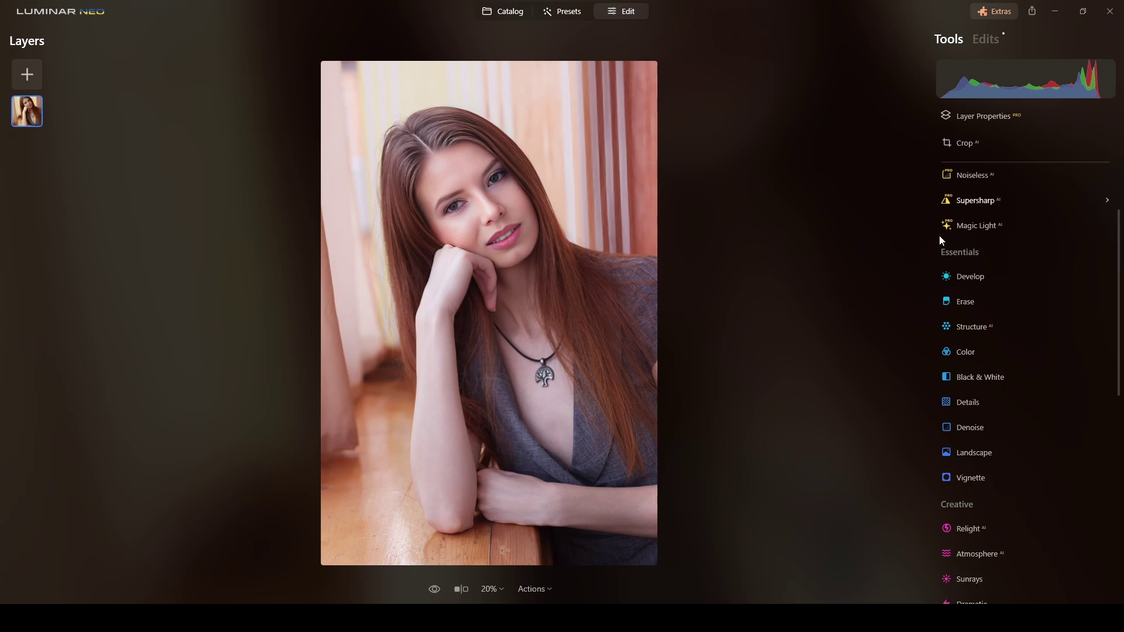
scroll(1003, 279, "down", 3)
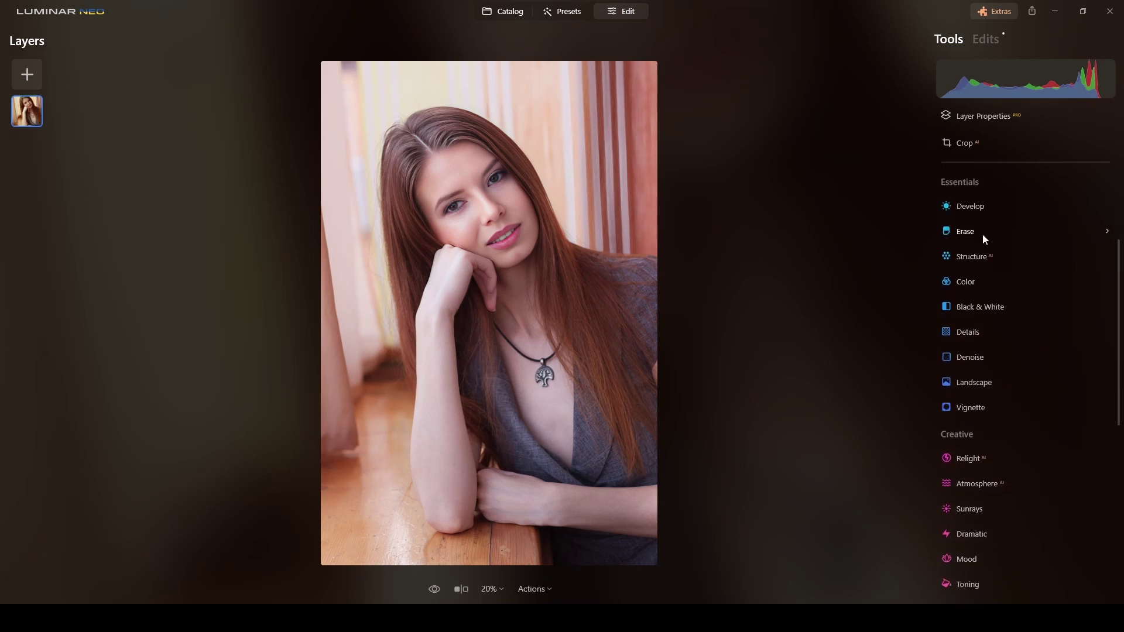
scroll(985, 257, "up", 3)
left_click(986, 279)
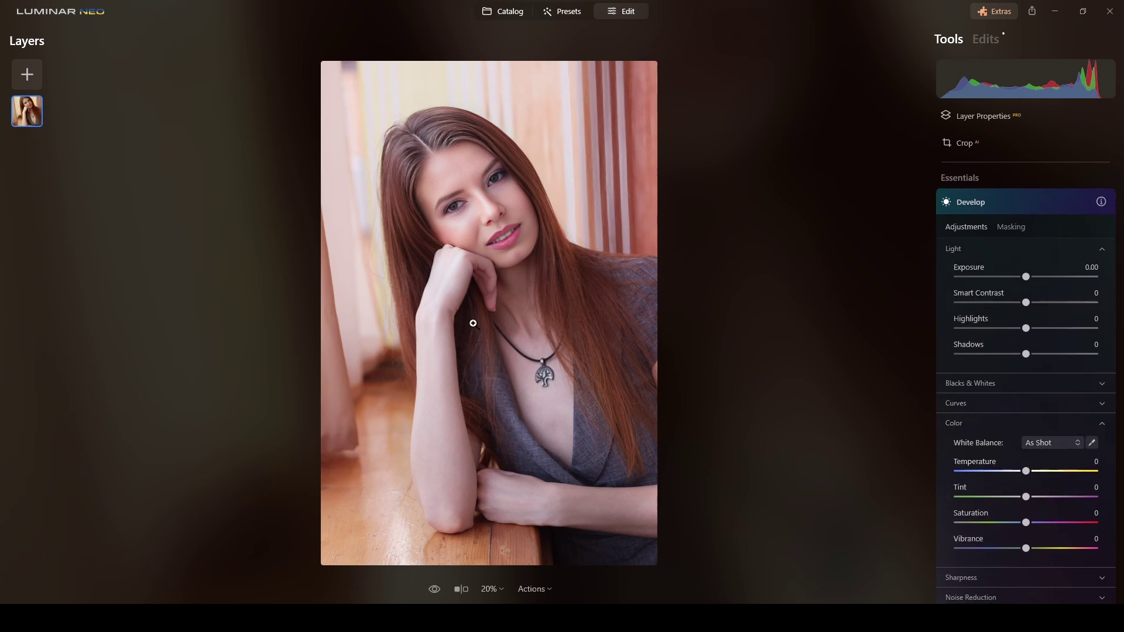
left_click(1010, 228)
left_click(989, 253)
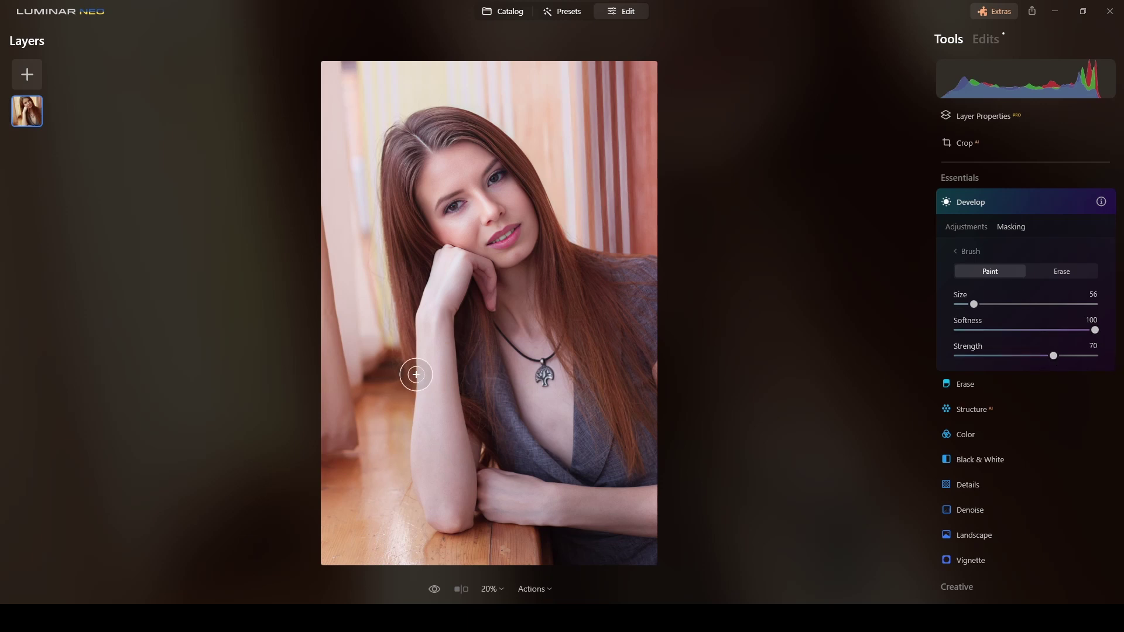
left_click_drag(431, 409, 431, 402)
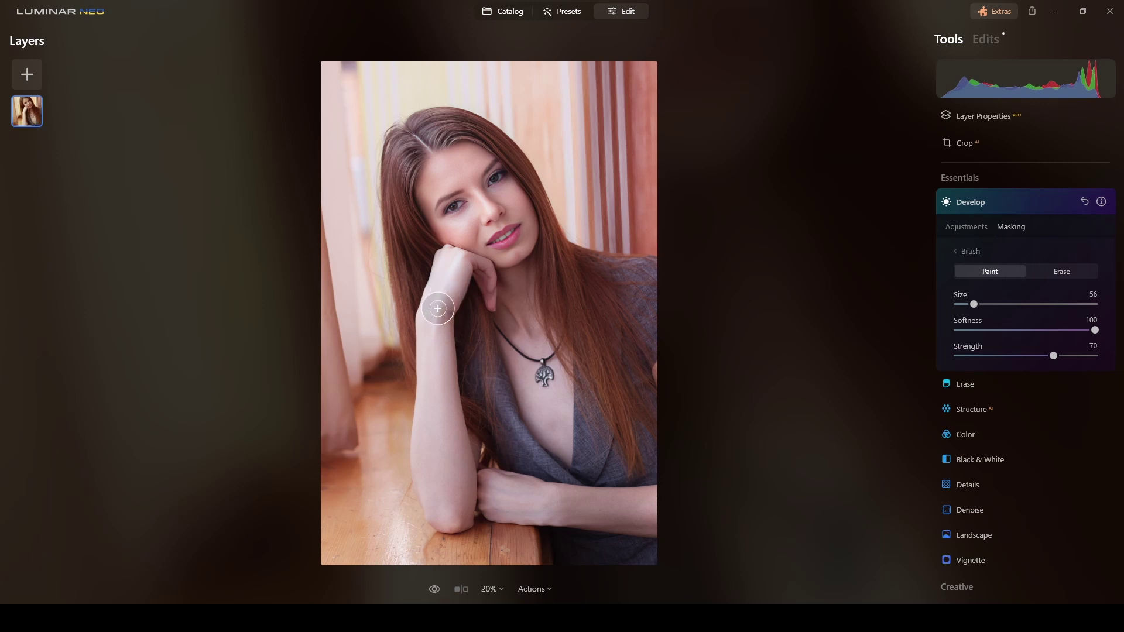
mouse_move(440, 304)
left_mouse_down()
mouse_move(450, 271)
mouse_move(433, 361)
mouse_move(440, 496)
mouse_move(439, 328)
mouse_move(451, 260)
mouse_move(434, 319)
left_mouse_up()
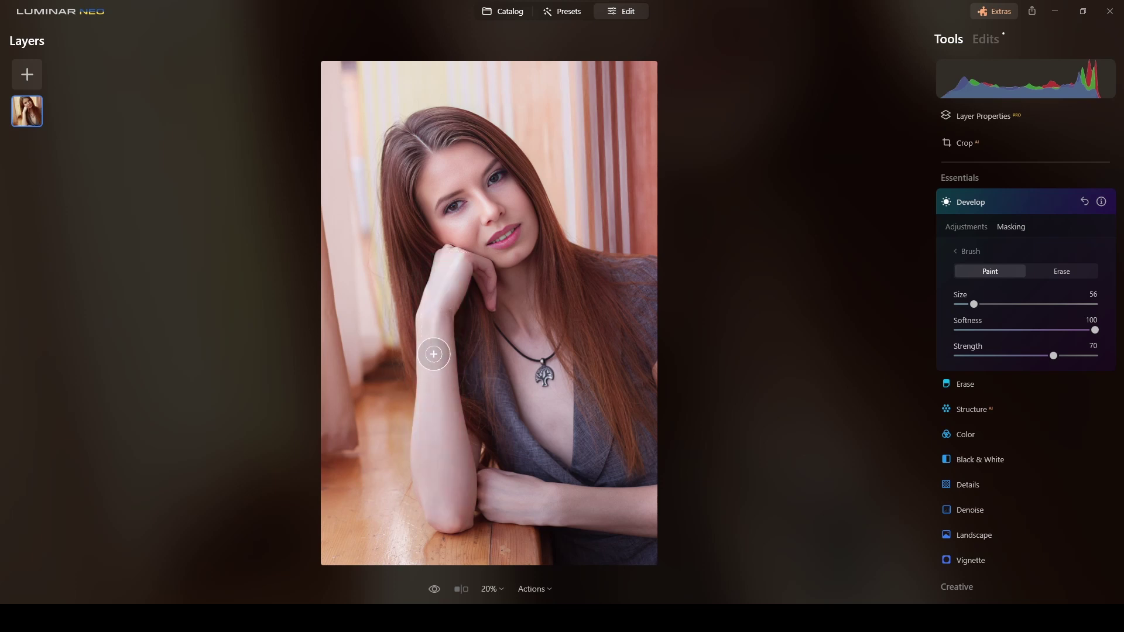
- Set the masked Develop adjustment's temperature to 11, tint to 43 and saturation to -11
left_click(976, 227)
left_click_drag(1026, 471, 1042, 501)
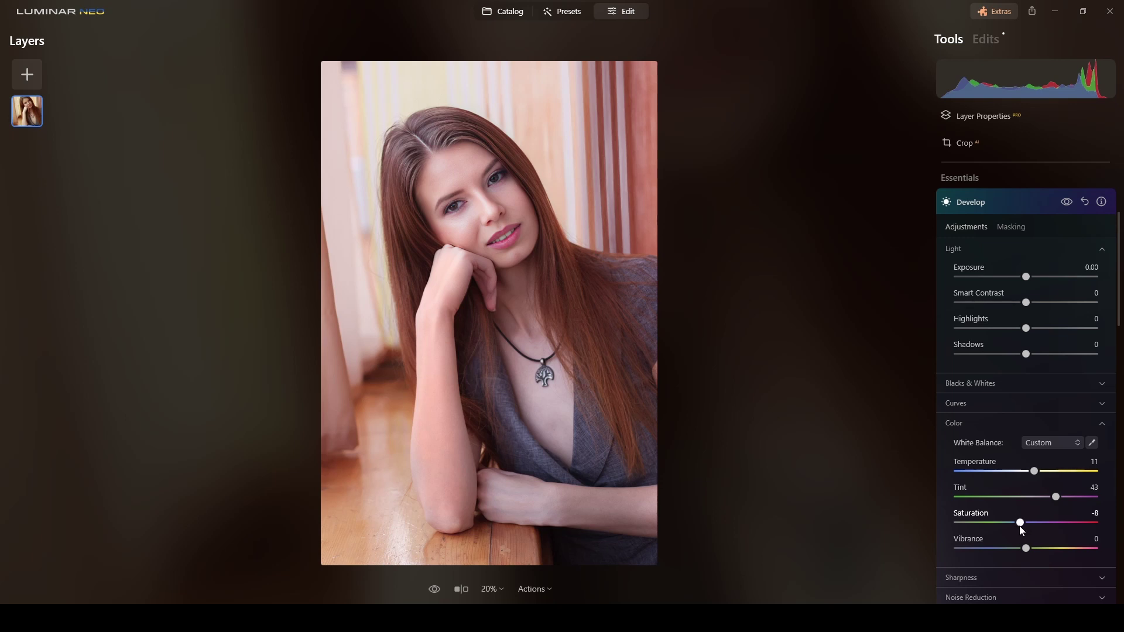
left_click_drag(1023, 526, 1019, 526)
- Extend the Develop mask along the hand, wrist and forearm at brush strength 55, reducing the brush size to 44 for the finer strokes
left_click(1003, 228)
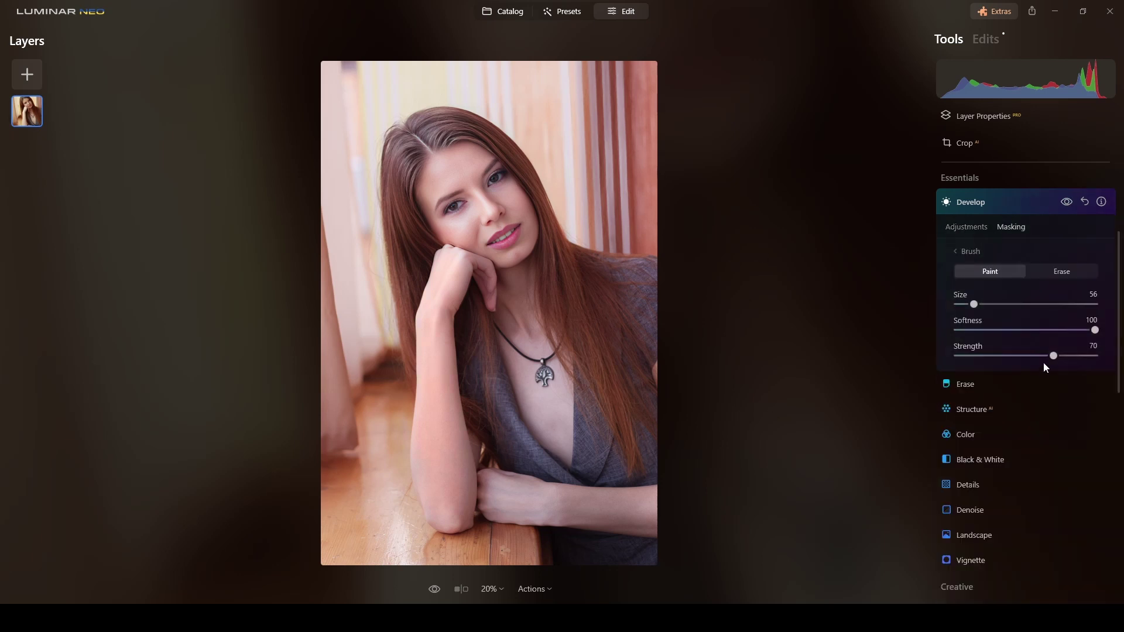
left_click_drag(1052, 362, 1040, 365)
mouse_move(416, 258)
left_mouse_down()
mouse_move(444, 263)
mouse_move(533, 541)
mouse_move(491, 480)
mouse_move(541, 501)
mouse_move(513, 510)
mouse_move(493, 489)
mouse_move(673, 517)
mouse_move(500, 532)
mouse_move(449, 511)
mouse_move(462, 484)
mouse_move(454, 440)
mouse_move(432, 482)
mouse_move(428, 462)
mouse_move(438, 497)
left_mouse_up()
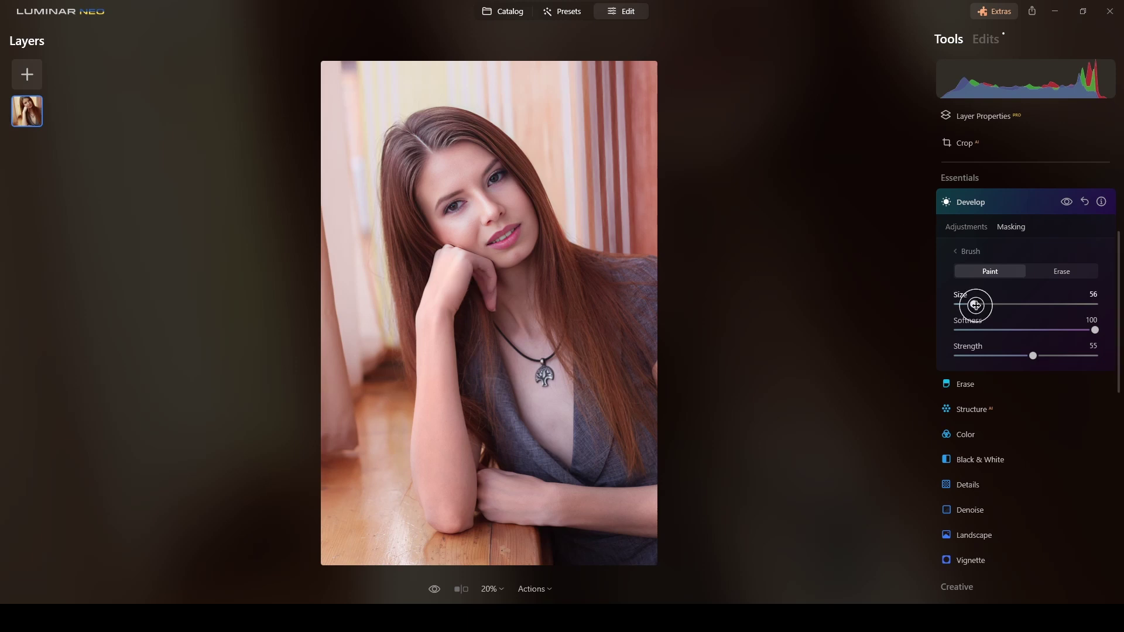
left_click_drag(975, 305, 969, 304)
mouse_move(447, 307)
left_mouse_down()
mouse_move(462, 274)
mouse_move(444, 267)
mouse_move(465, 269)
mouse_move(480, 294)
mouse_move(446, 260)
mouse_move(436, 337)
left_mouse_up()
left_click(457, 412)
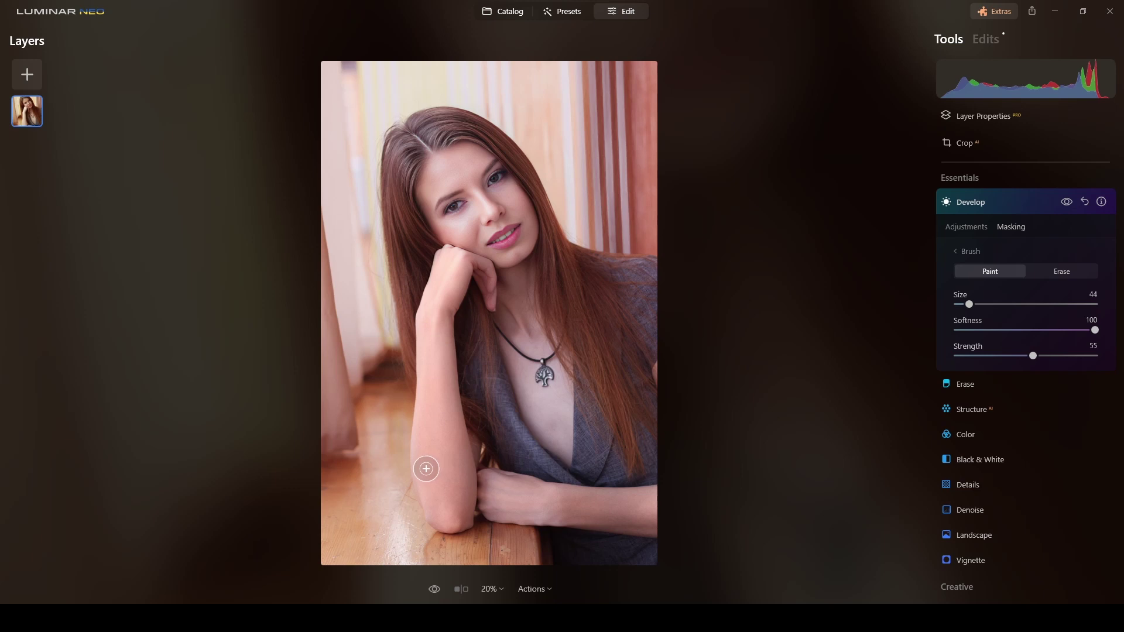
left_click_drag(427, 466, 425, 425)
left_click(1006, 202)
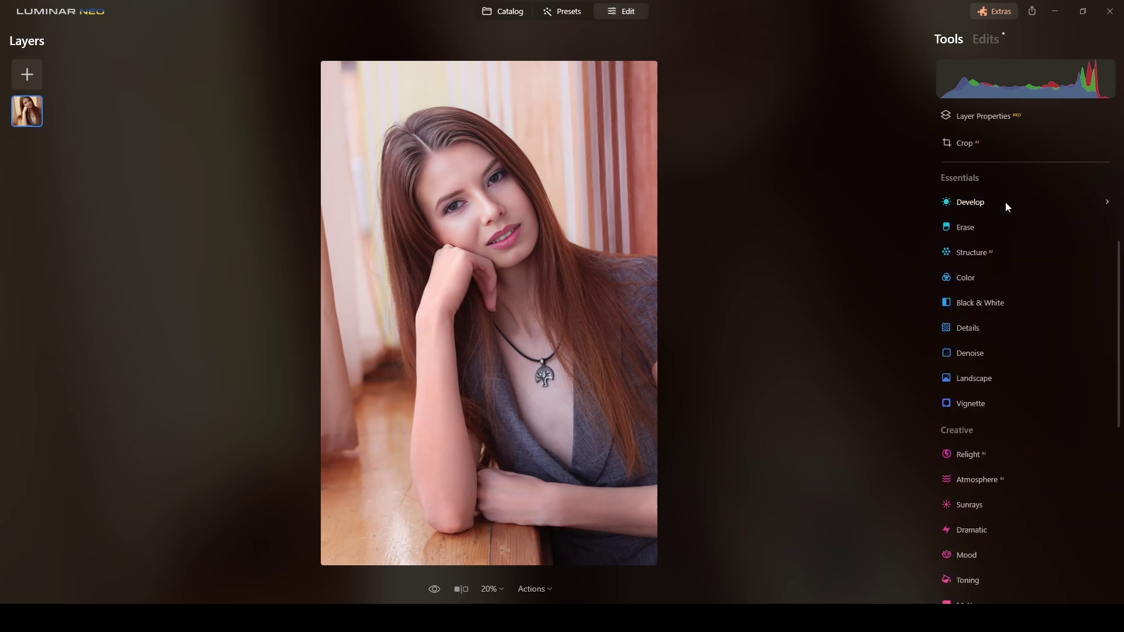
- Add a dark vignette to the portrait with an amount of -64 and a size of 21
scroll(1001, 310, "down", 2)
left_click(984, 340)
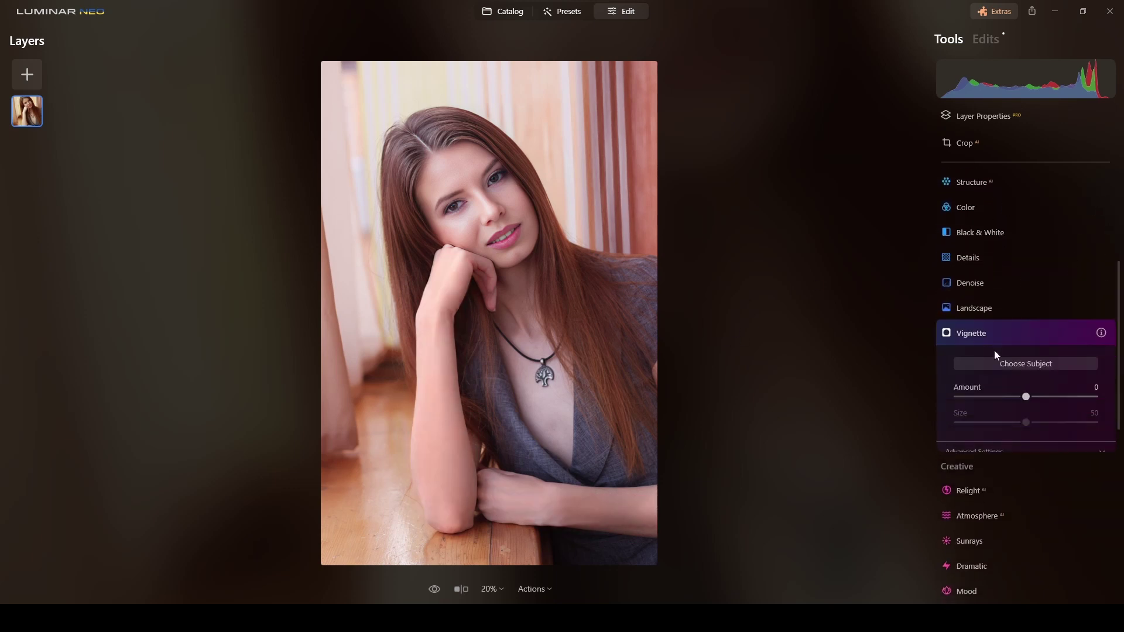
left_click_drag(1025, 396, 986, 402)
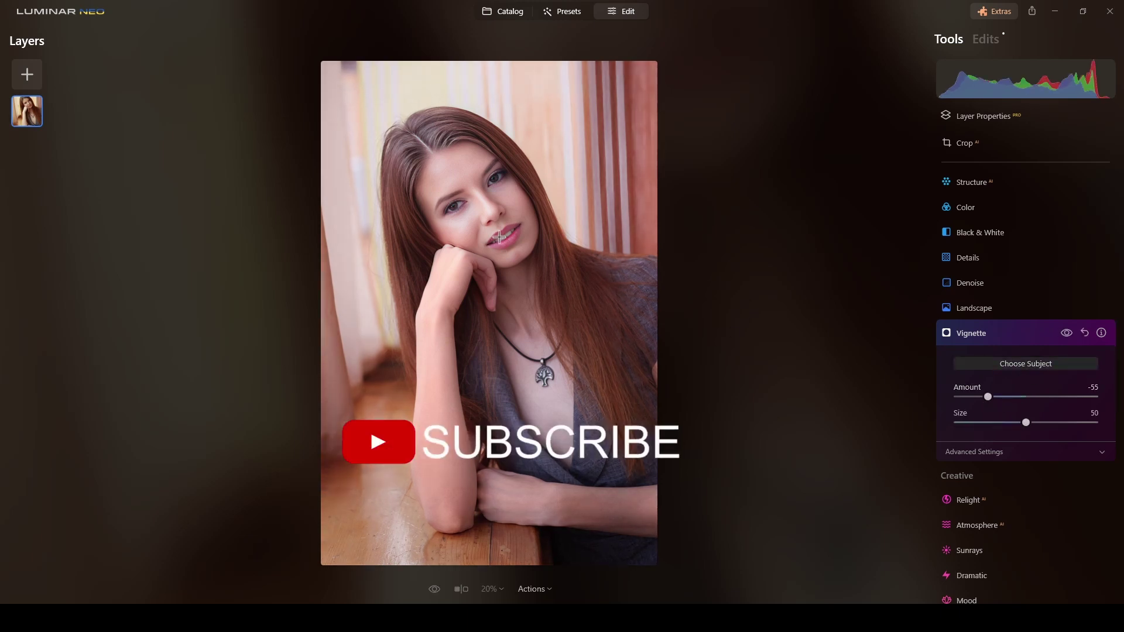
left_click_drag(1026, 423, 985, 401)
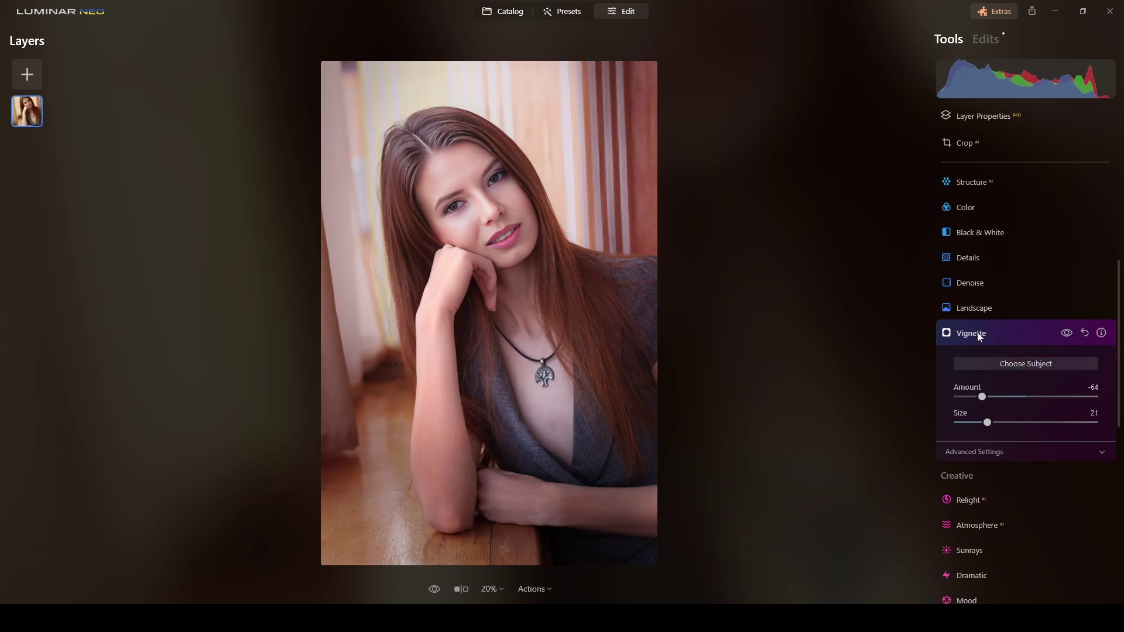
- Choose the woman's neck just below the chin as the vignette's subject point, and close the Vignette tool
left_click(1007, 364)
left_click(530, 279)
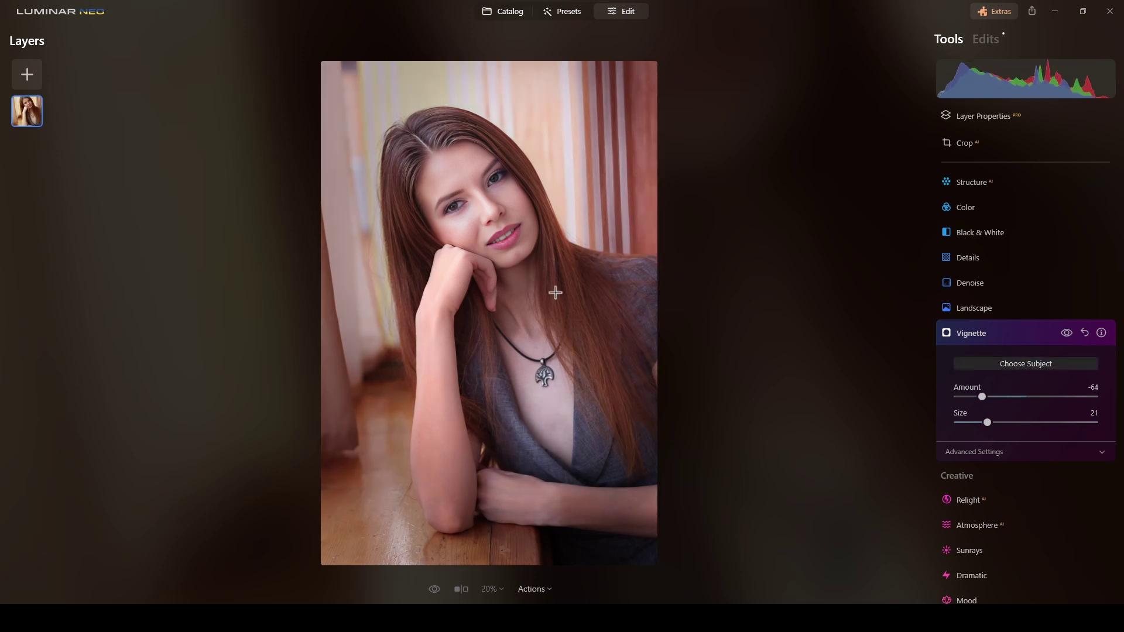
left_click(1017, 333)
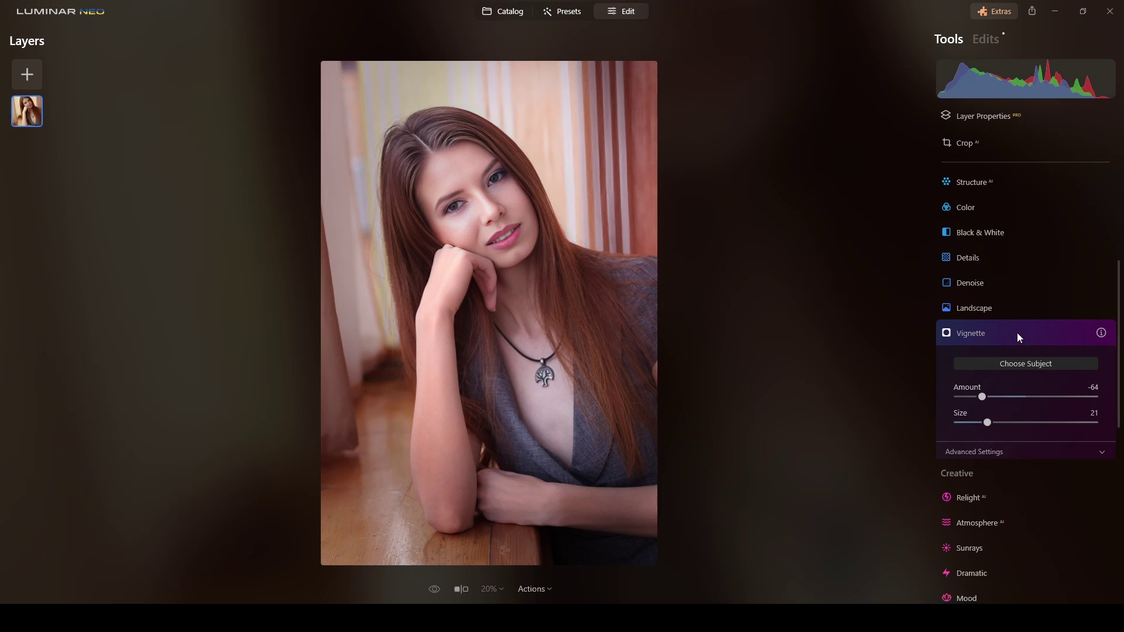
- Reopen the applied masked Develop edit, set its tint to 27, and check the woman's face and arm up close
left_click(521, 237)
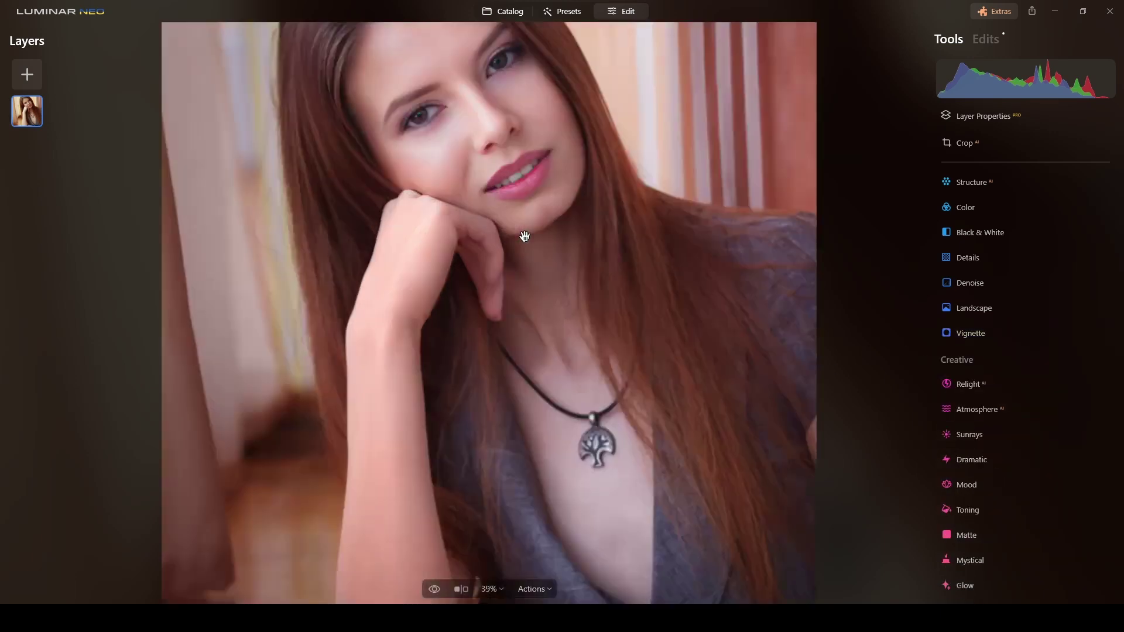
left_click_drag(526, 187, 526, 325)
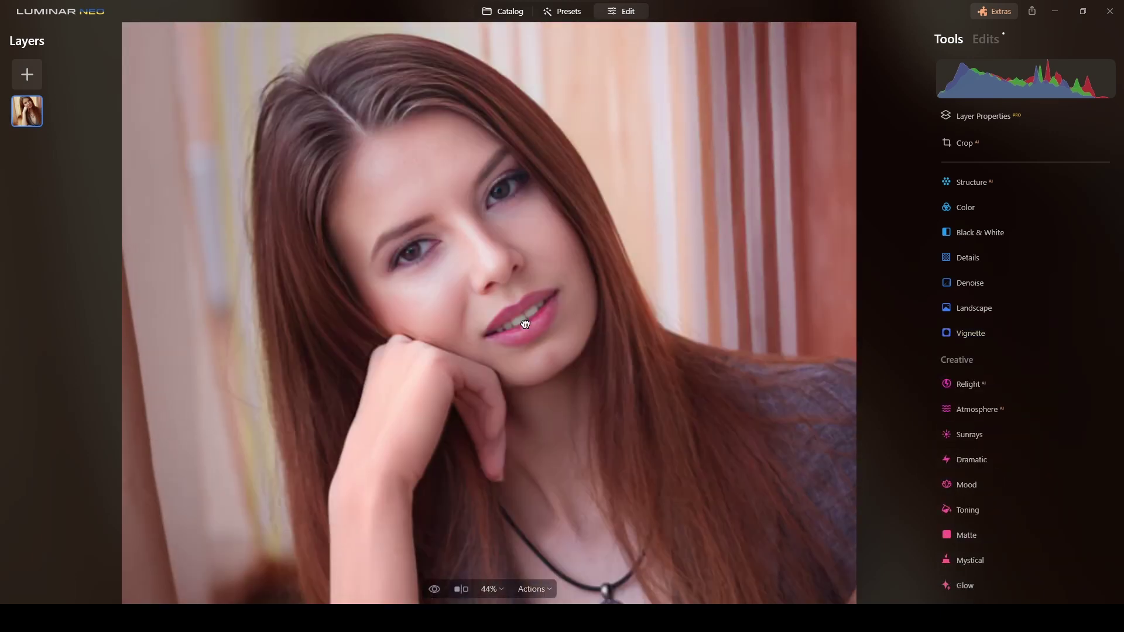
left_click(510, 258)
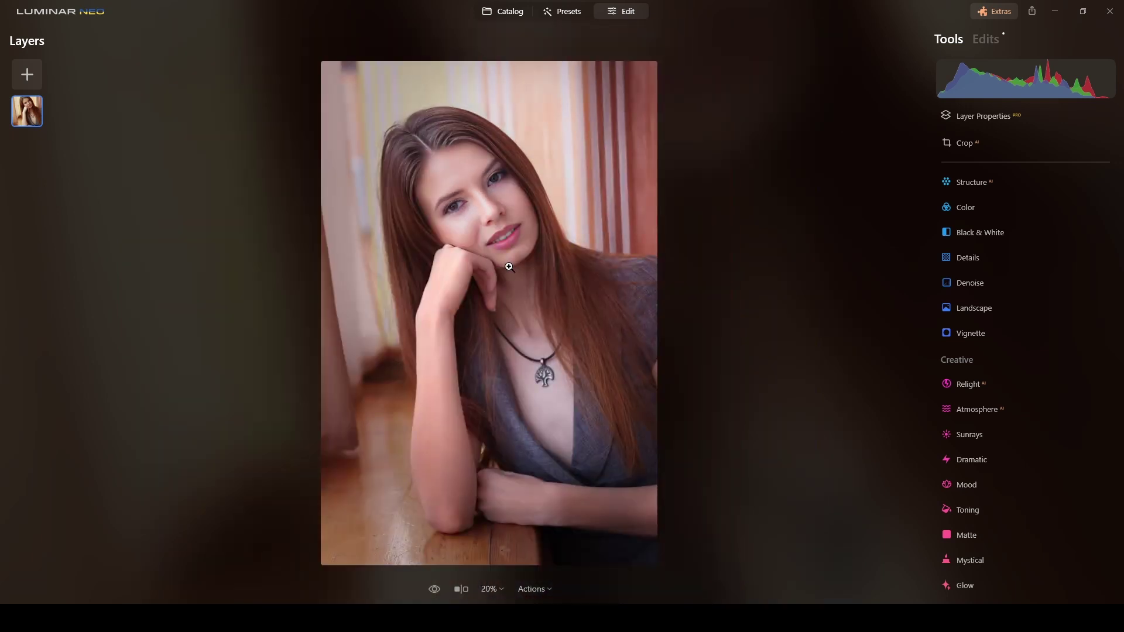
scroll(977, 263, "down", 5)
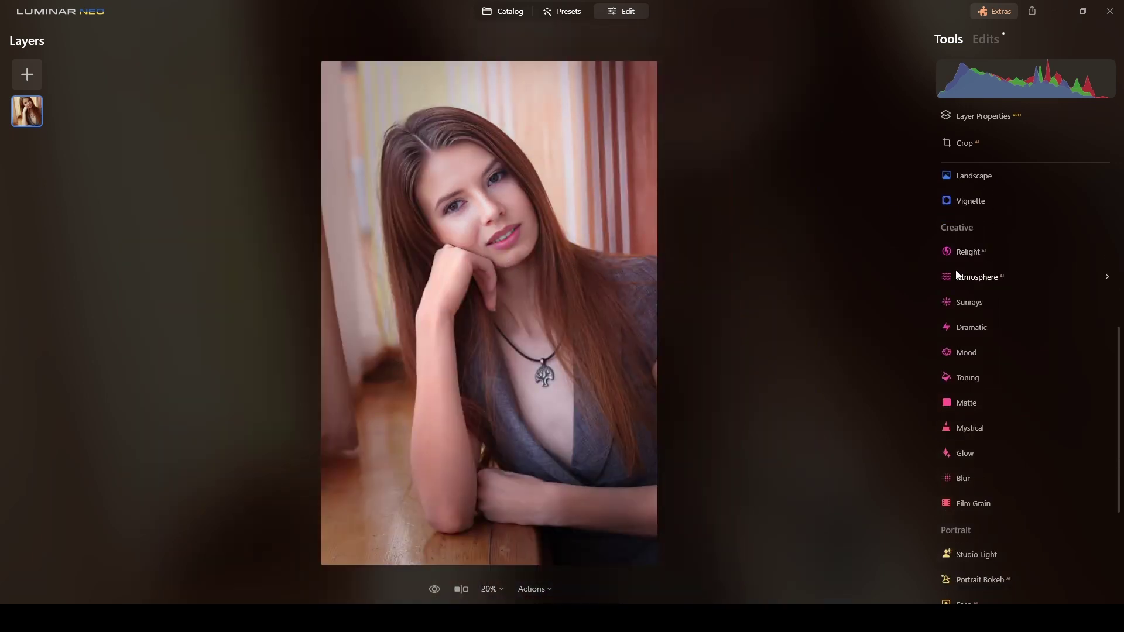
left_click(996, 40)
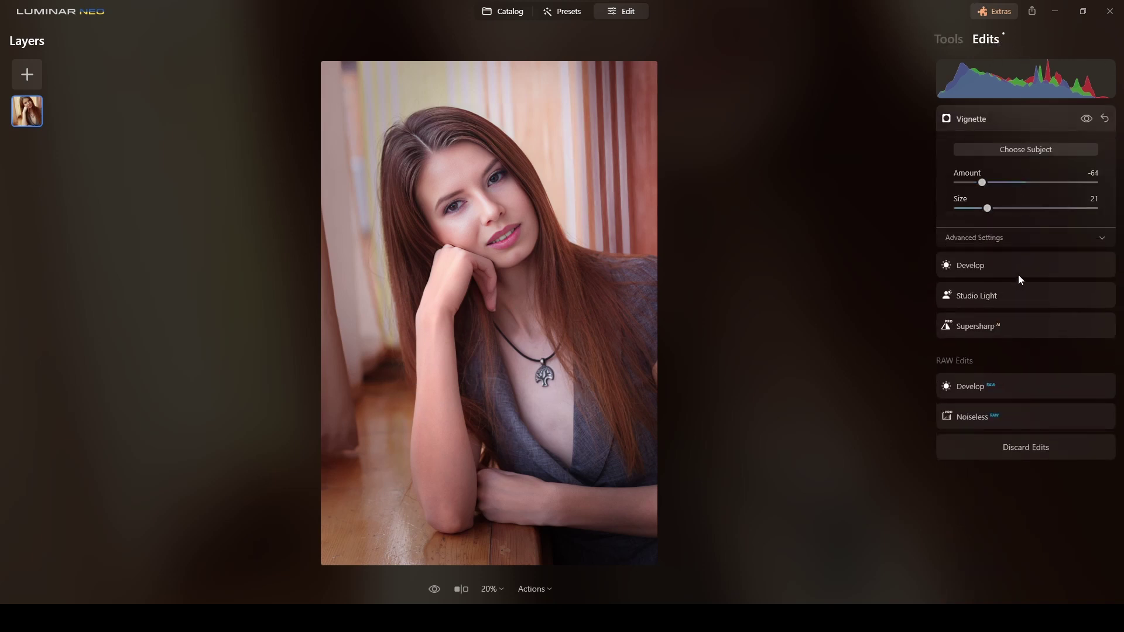
left_click(1033, 267)
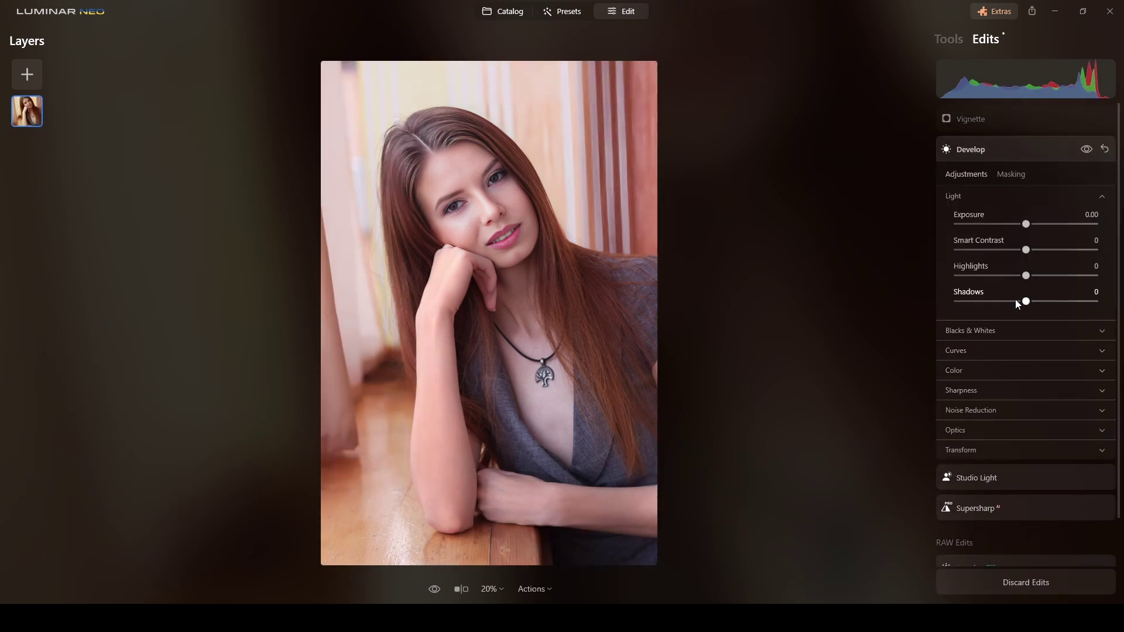
left_click(1032, 371)
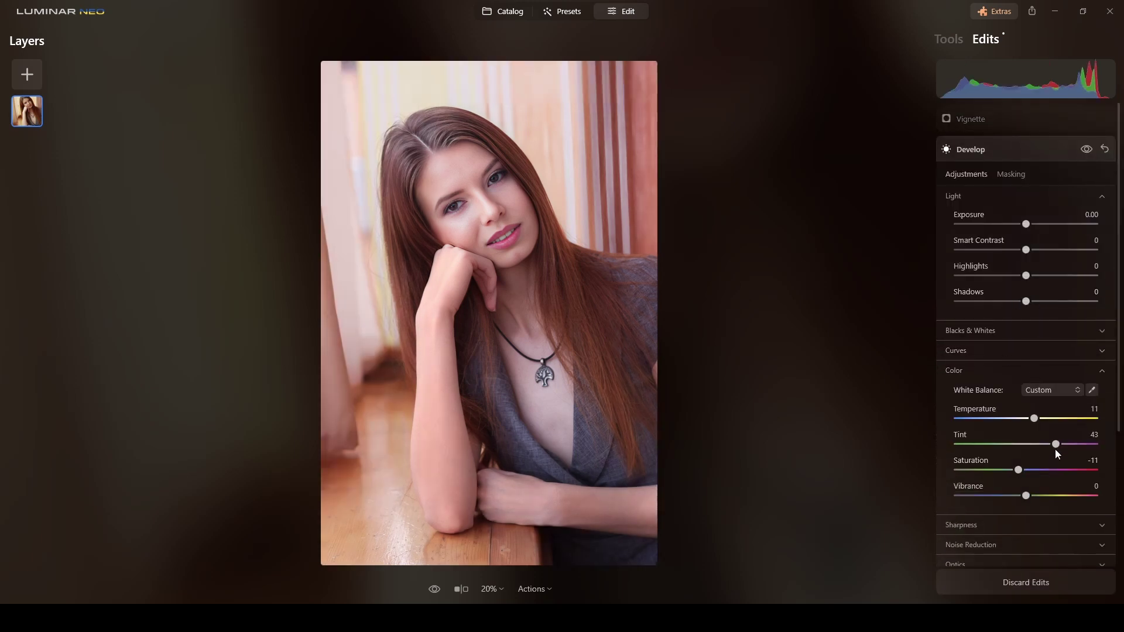
left_click_drag(1057, 448, 1045, 448)
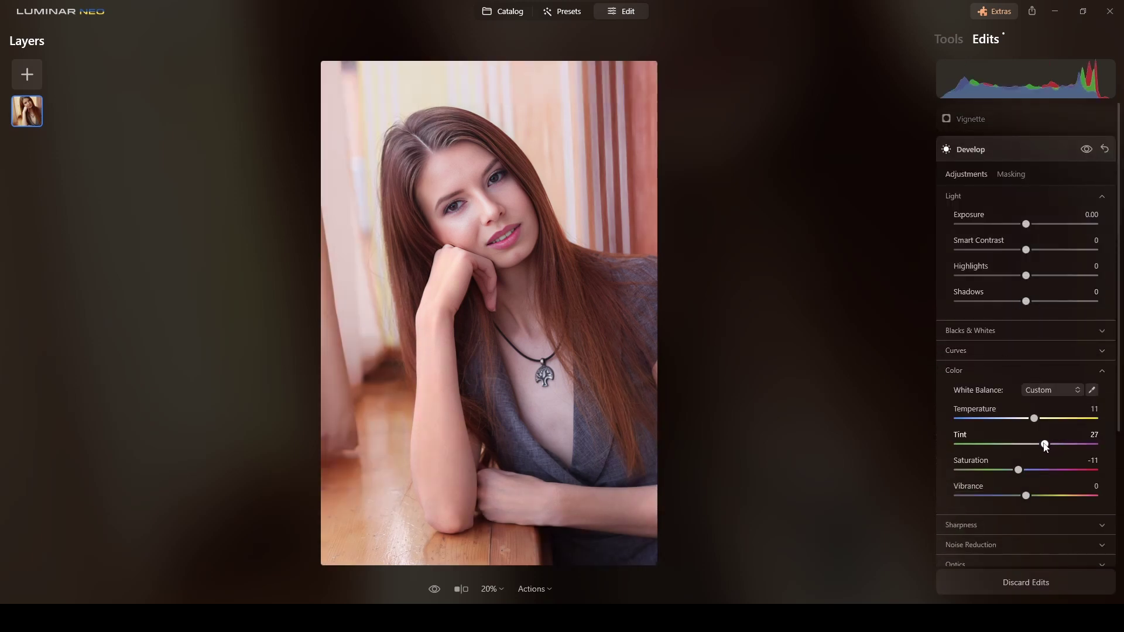
left_click(960, 44)
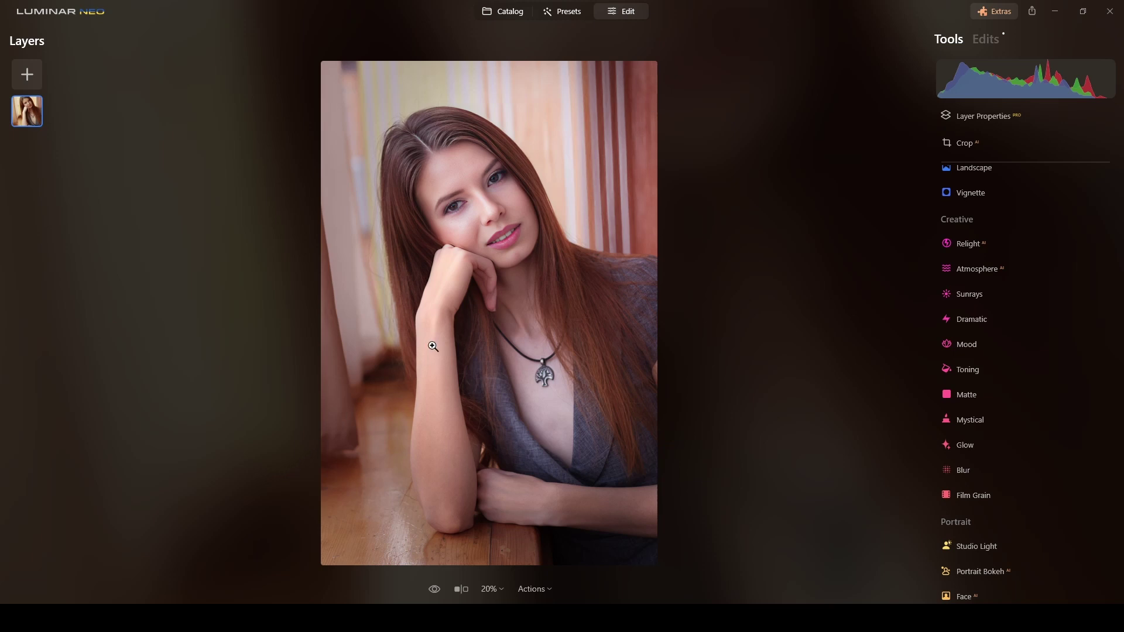
scroll(486, 205, "up", 3)
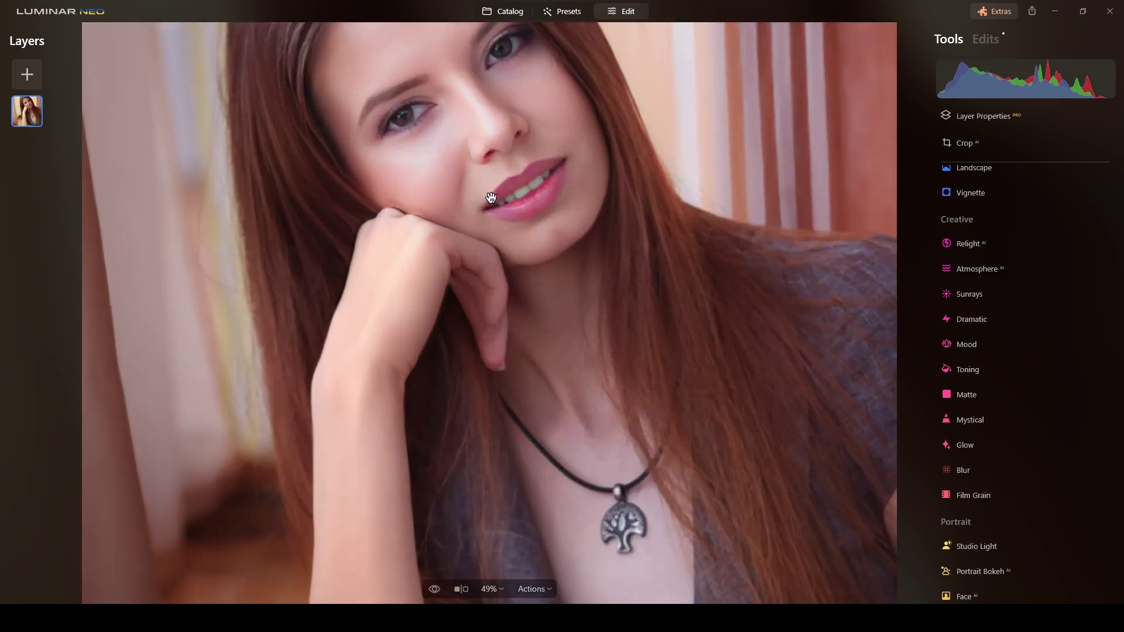
- Add subtle film grain to the portrait with an amount of 3 and a roughness of 27, and close Film Grain
left_click_drag(492, 193, 521, 324)
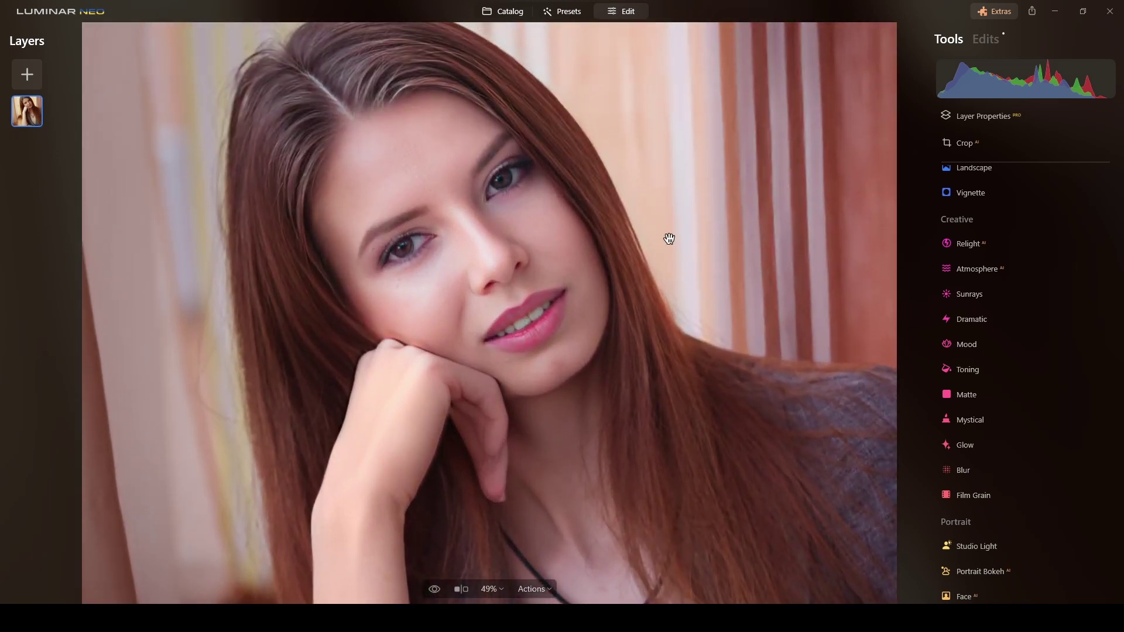
scroll(989, 309, "down", 3)
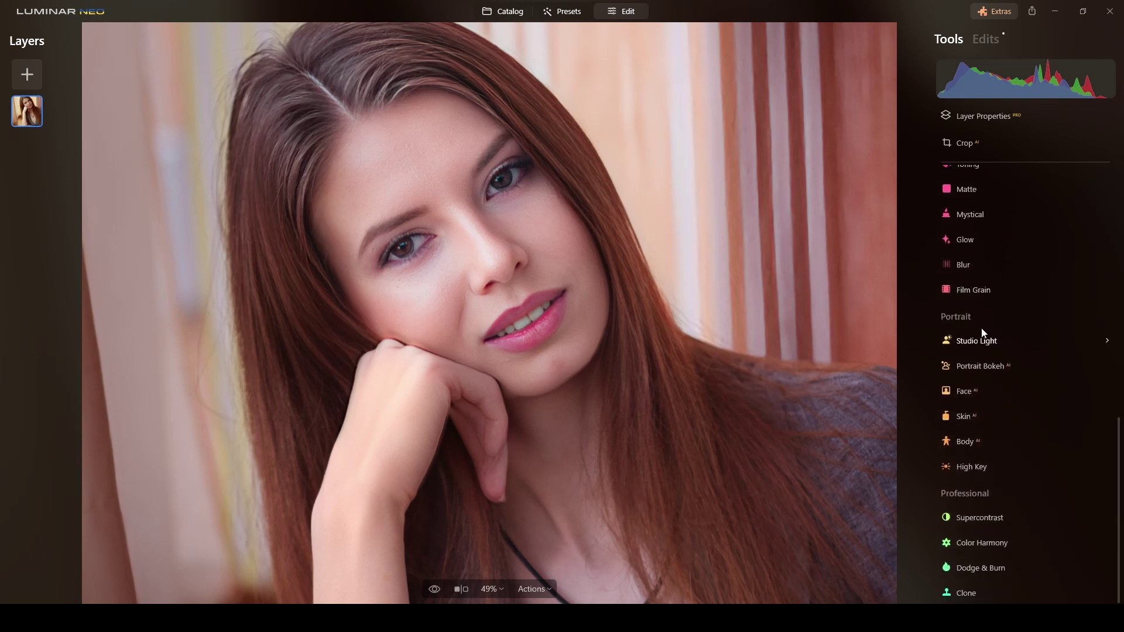
left_click(978, 290)
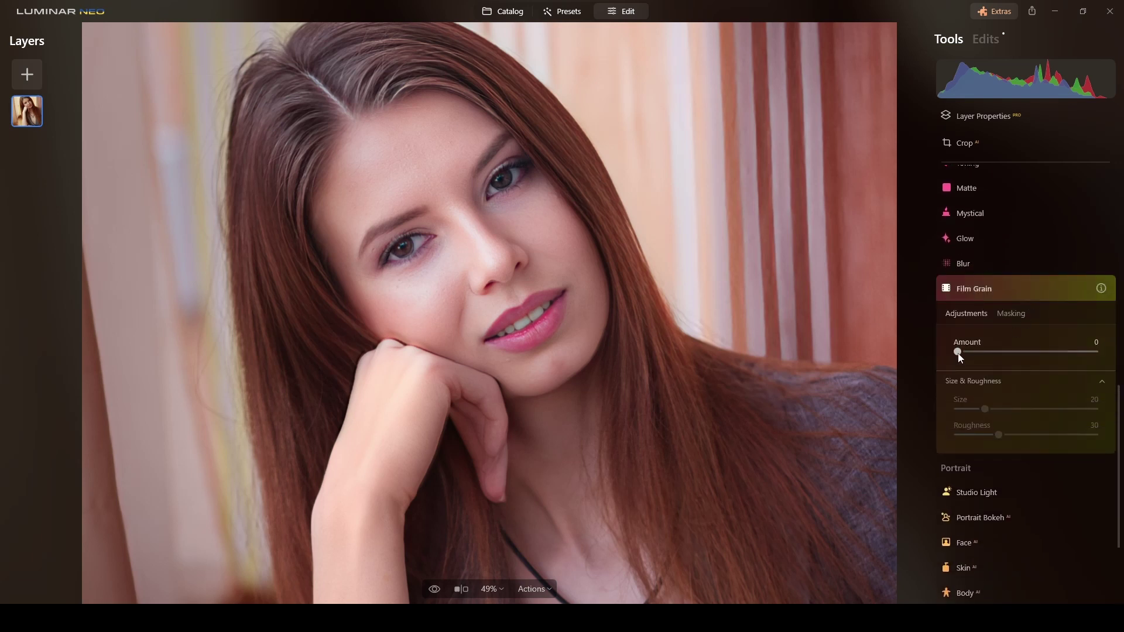
left_click_drag(960, 358, 968, 356)
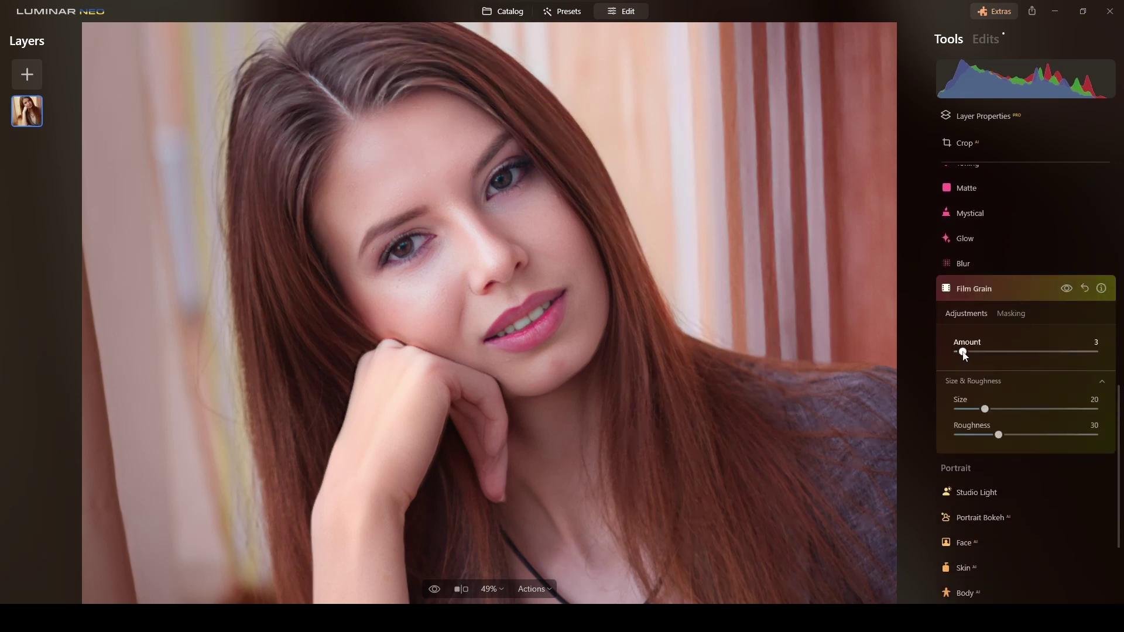
left_click_drag(1000, 436, 995, 436)
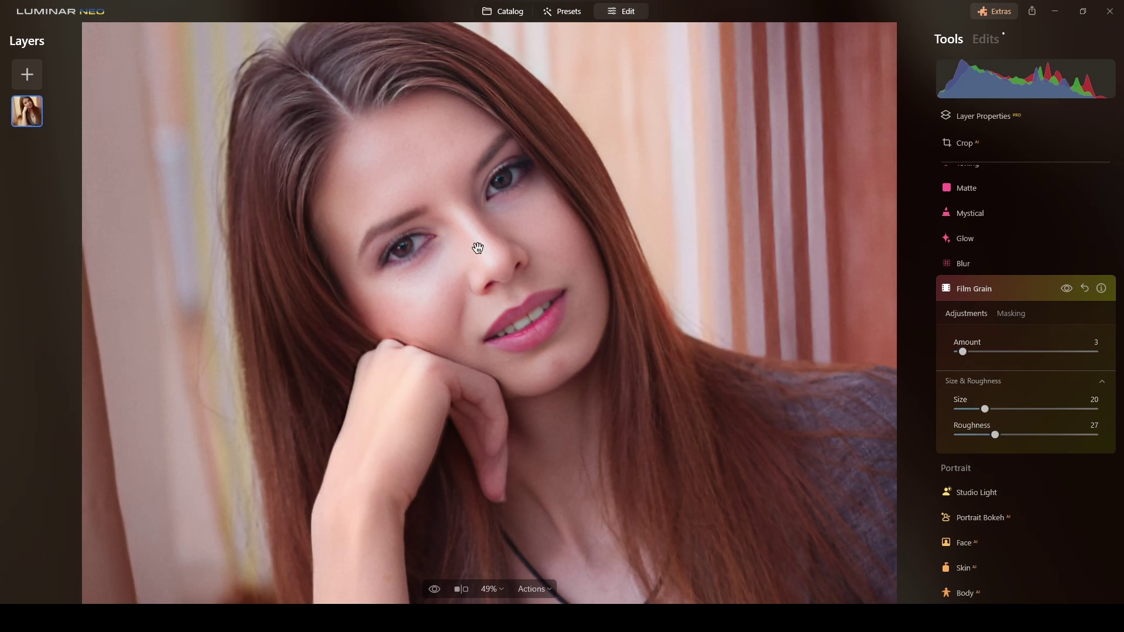
left_click(1020, 291)
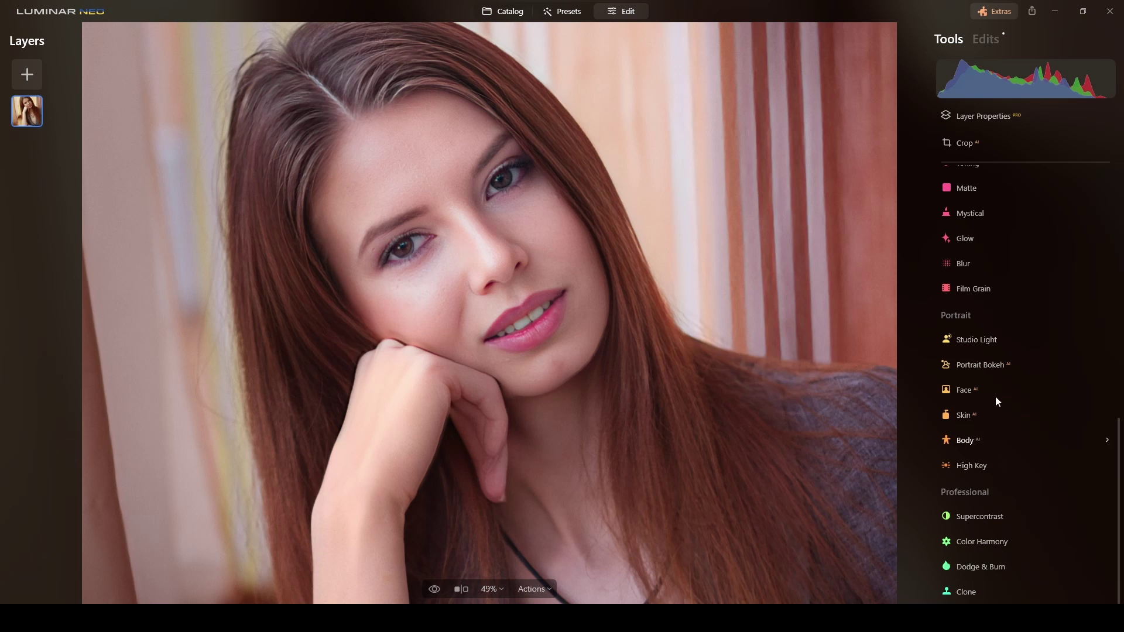
- Smooth the woman's skin with a Skin amount of 40, and compare the whole portrait with the original
left_click(965, 422)
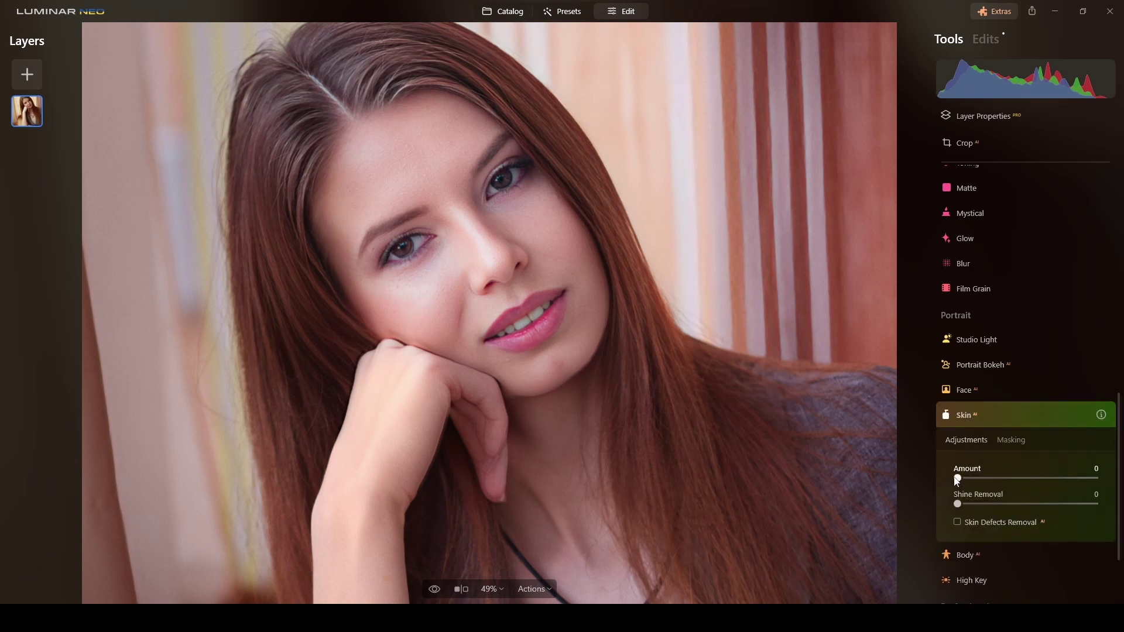
left_click_drag(958, 478, 1014, 478)
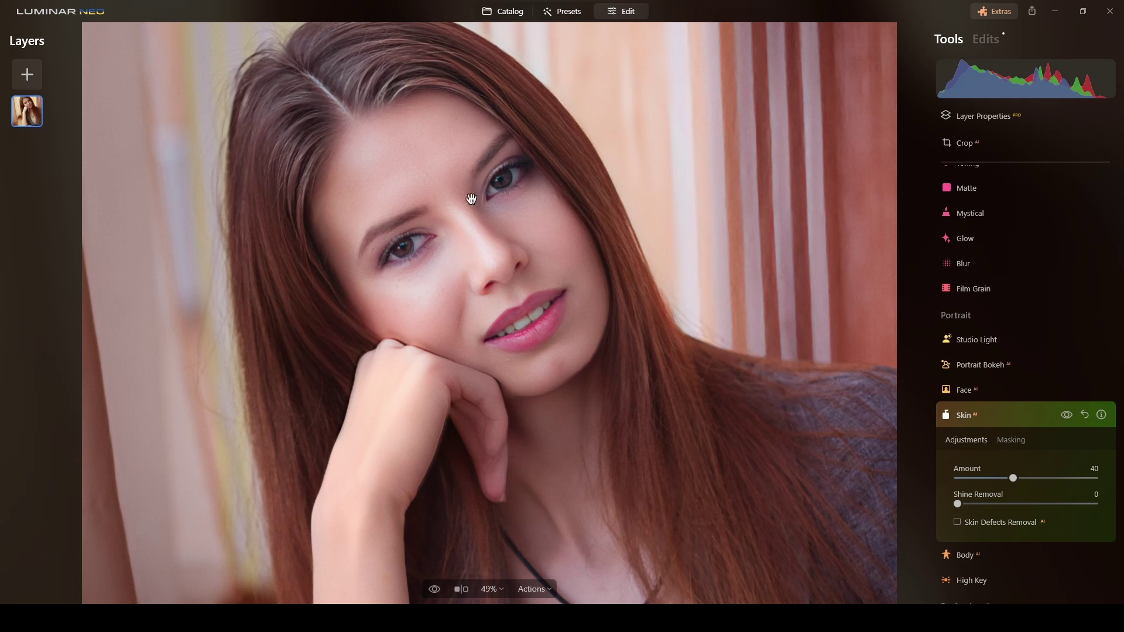
left_click(1028, 416)
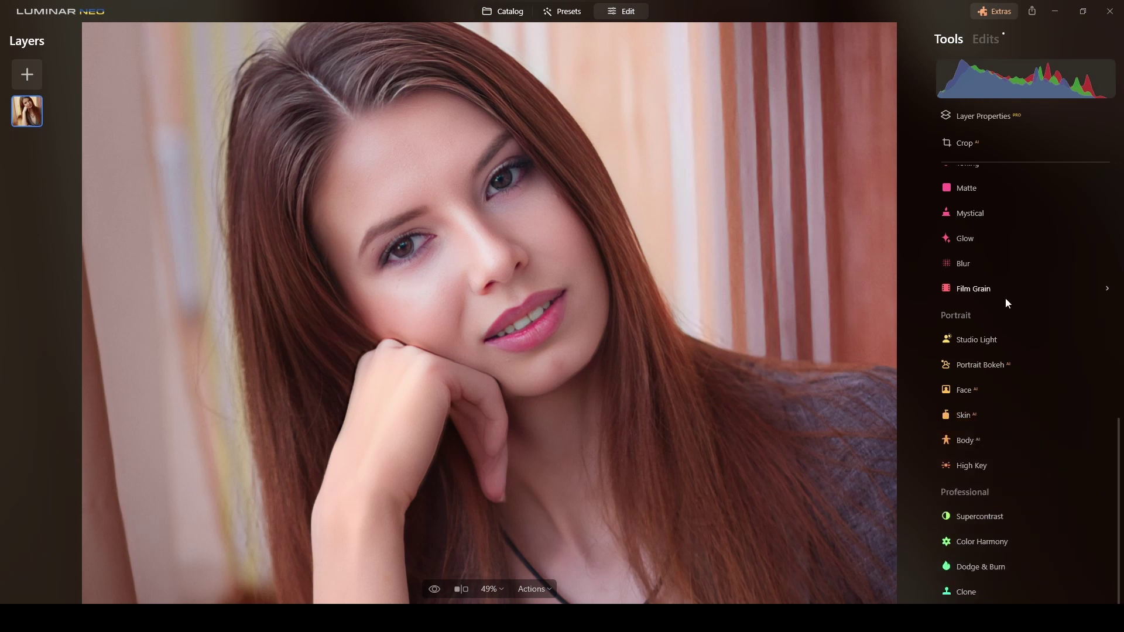
left_click(564, 243)
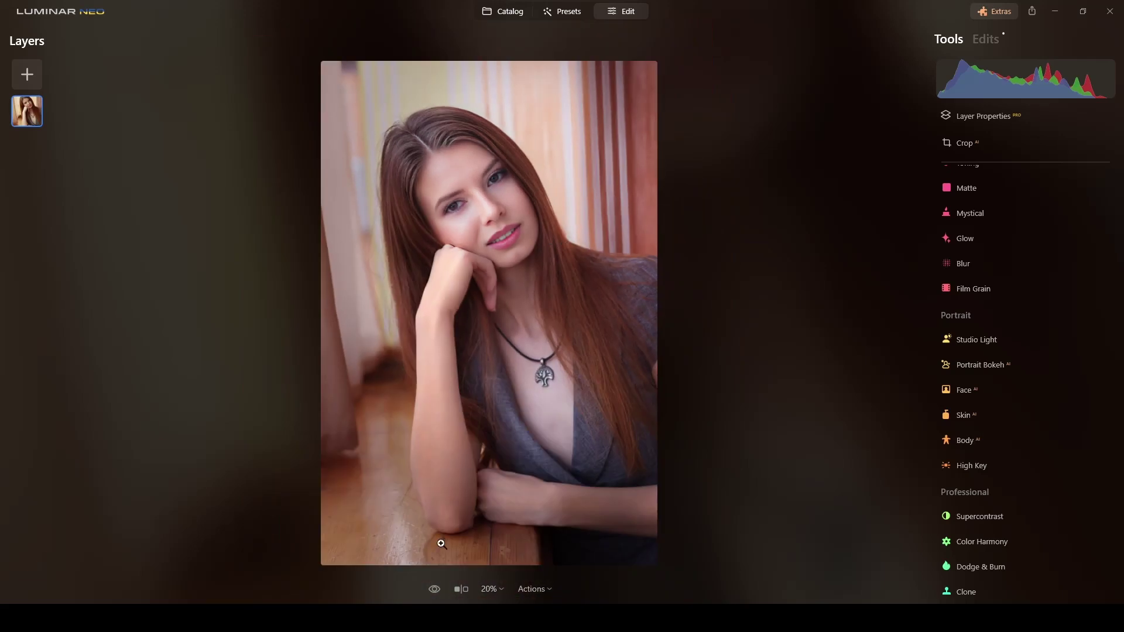
left_click(435, 590)
left_click(435, 589)
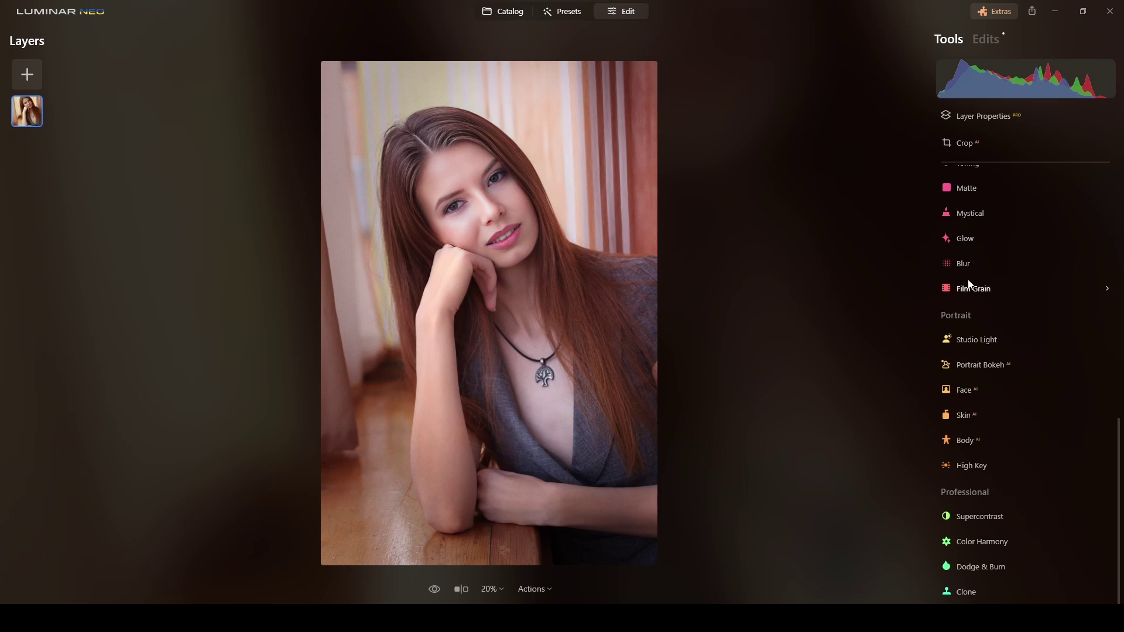
- Open the Blur tool and create an AI mask from the detected Human area
scroll(972, 287, "up", 3)
scroll(974, 343, "down", 1)
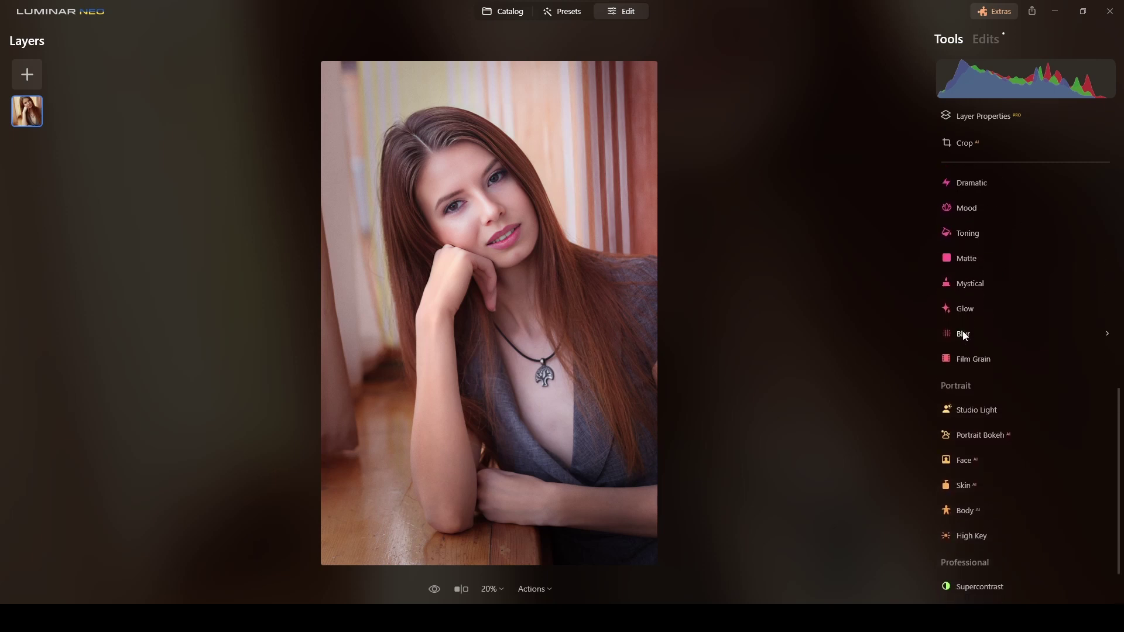
left_click(964, 335)
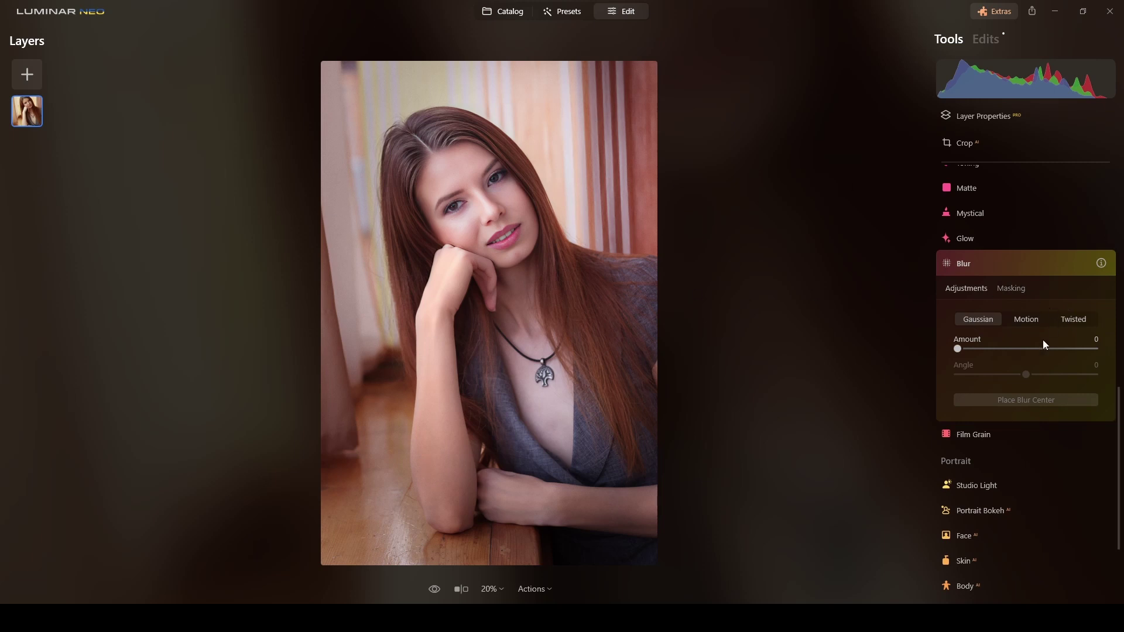
left_click(1010, 288)
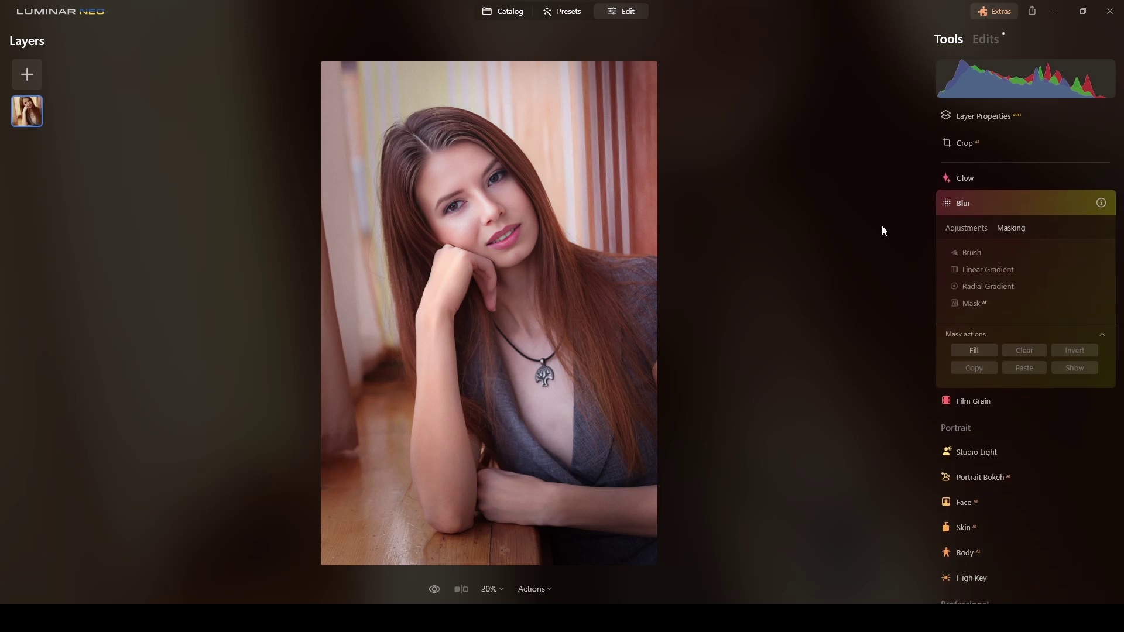
left_click(969, 304)
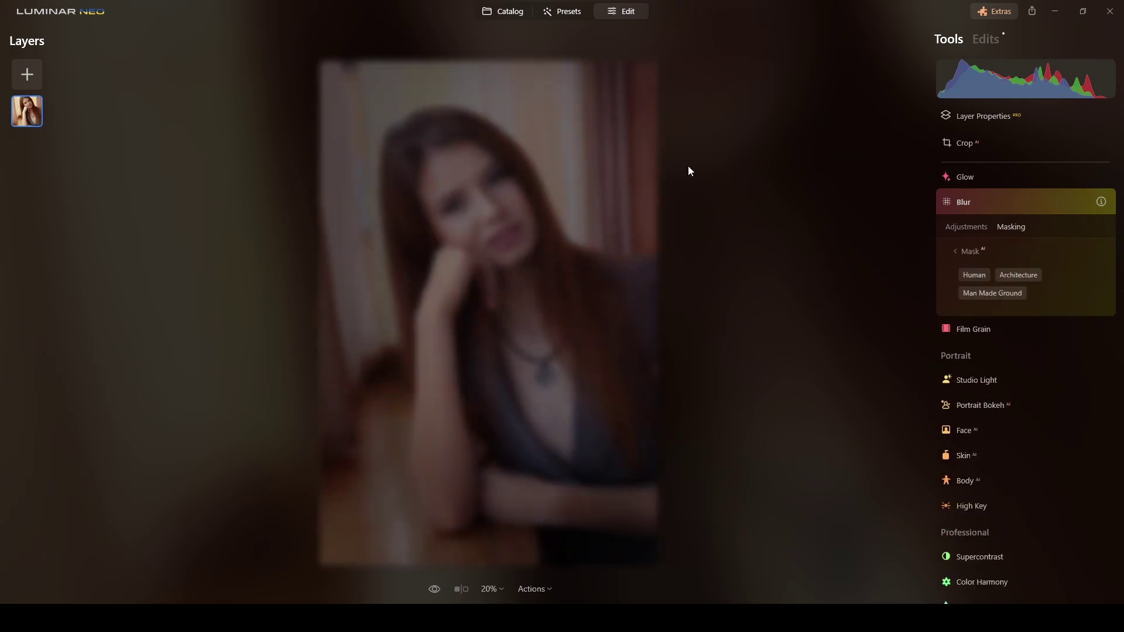
left_click(975, 275)
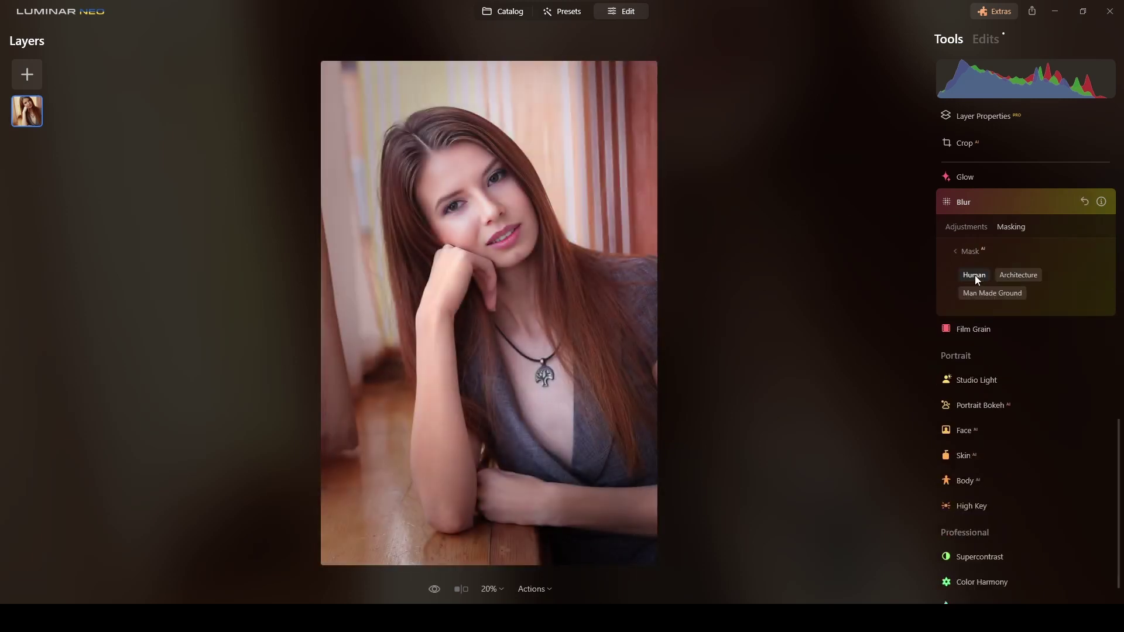
left_click(956, 251)
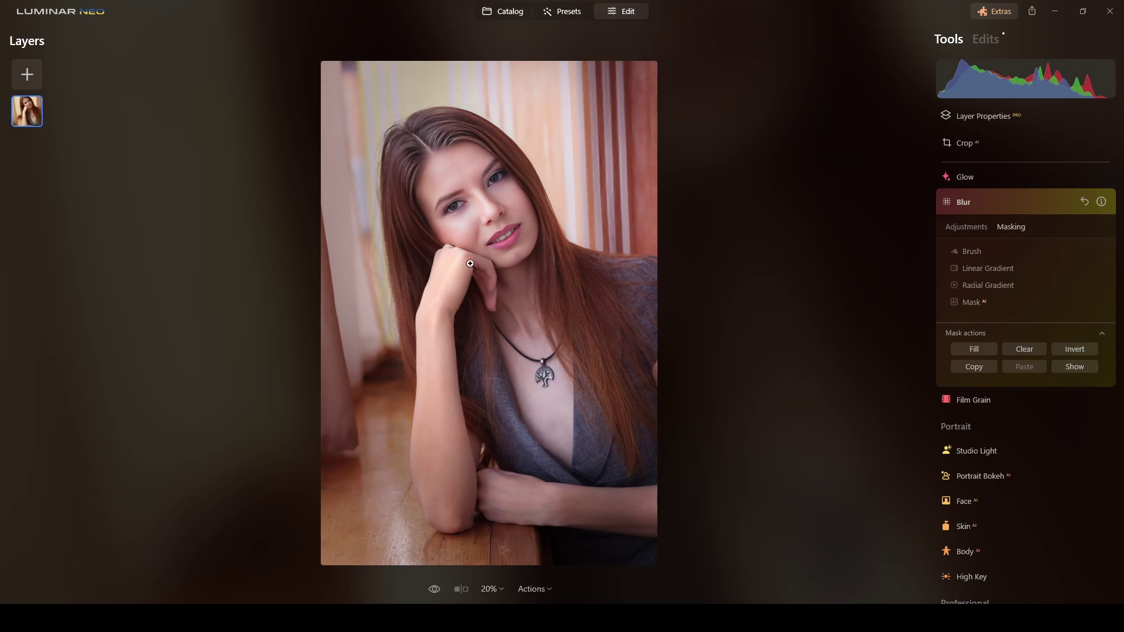
- Display the Blur mask, invert it as needed to cover only the background, and set the Gaussian blur amount to 55
left_click(1081, 364)
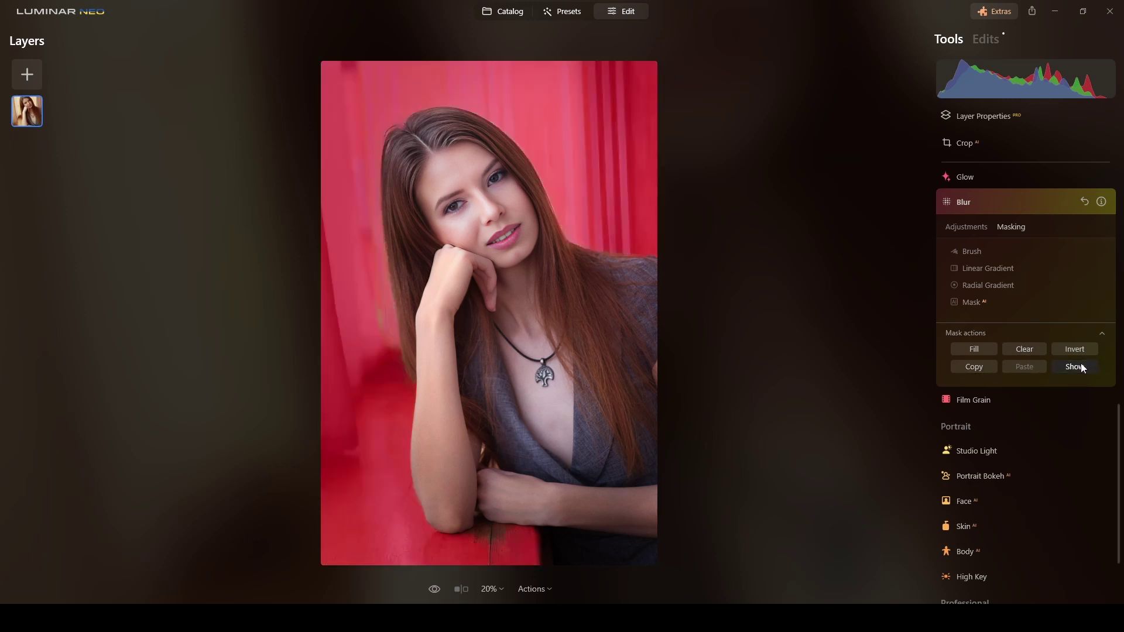
left_click(1077, 350)
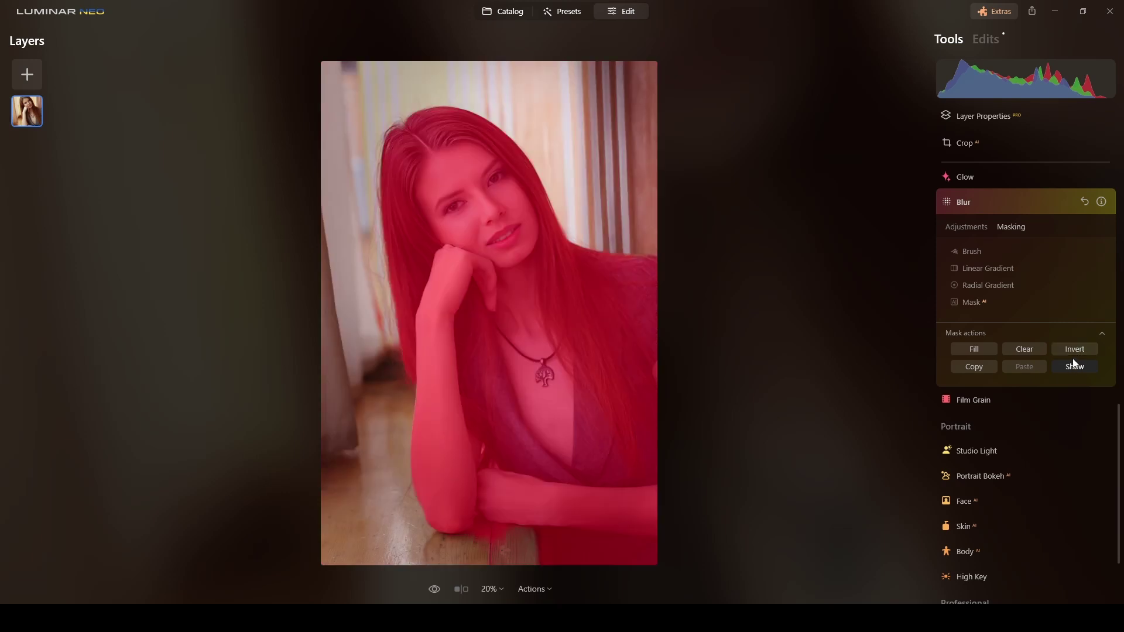
left_click(1075, 350)
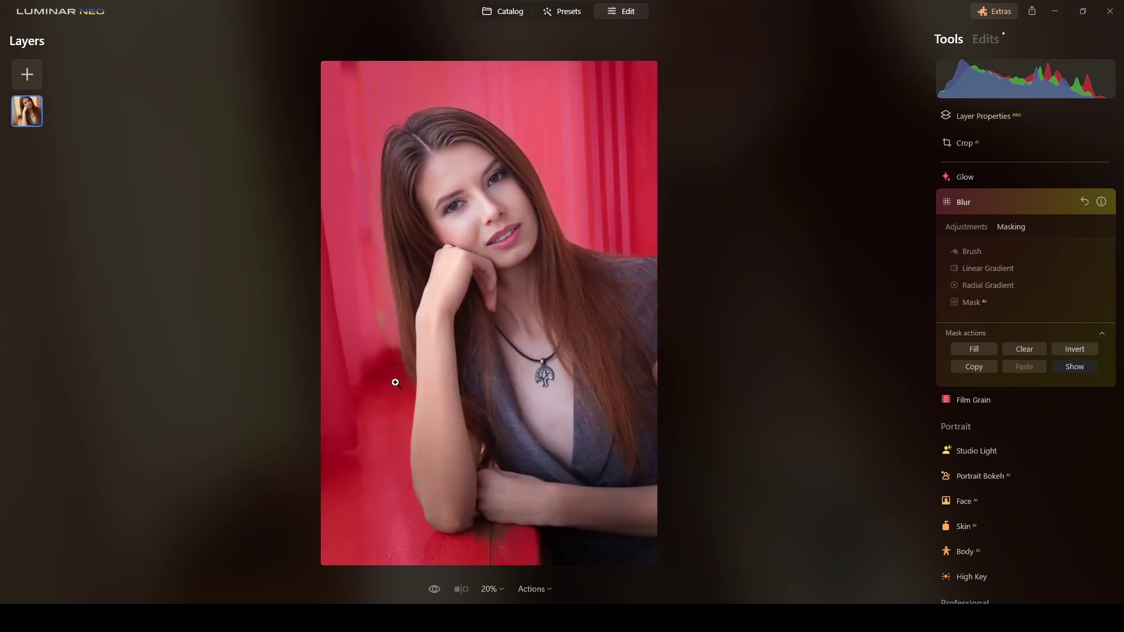
left_click(967, 229)
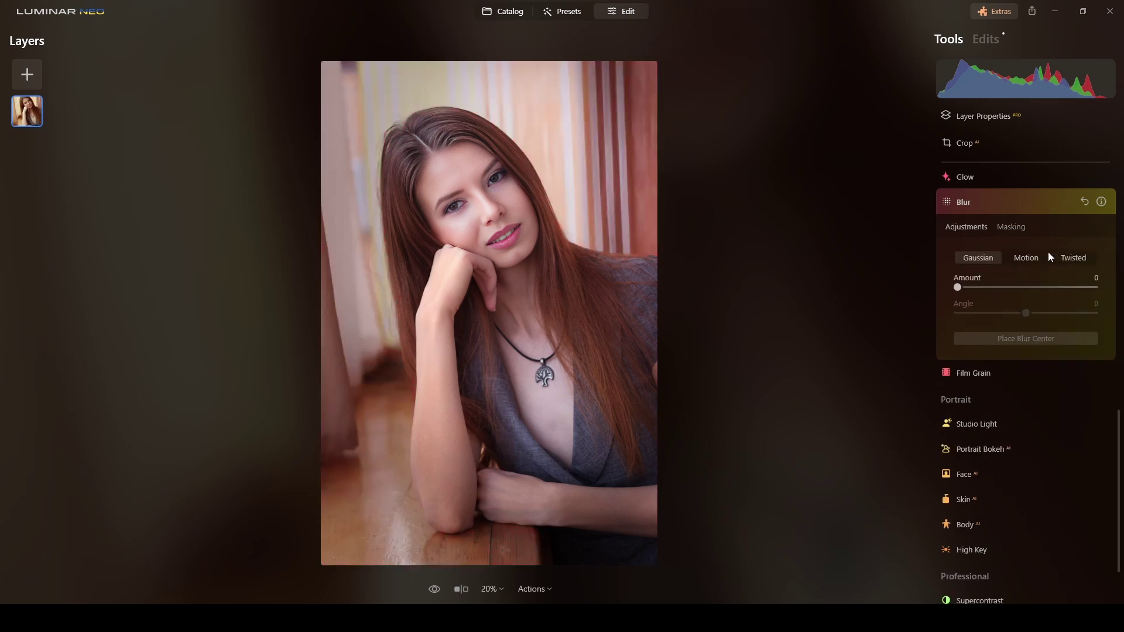
left_click_drag(960, 290, 1037, 291)
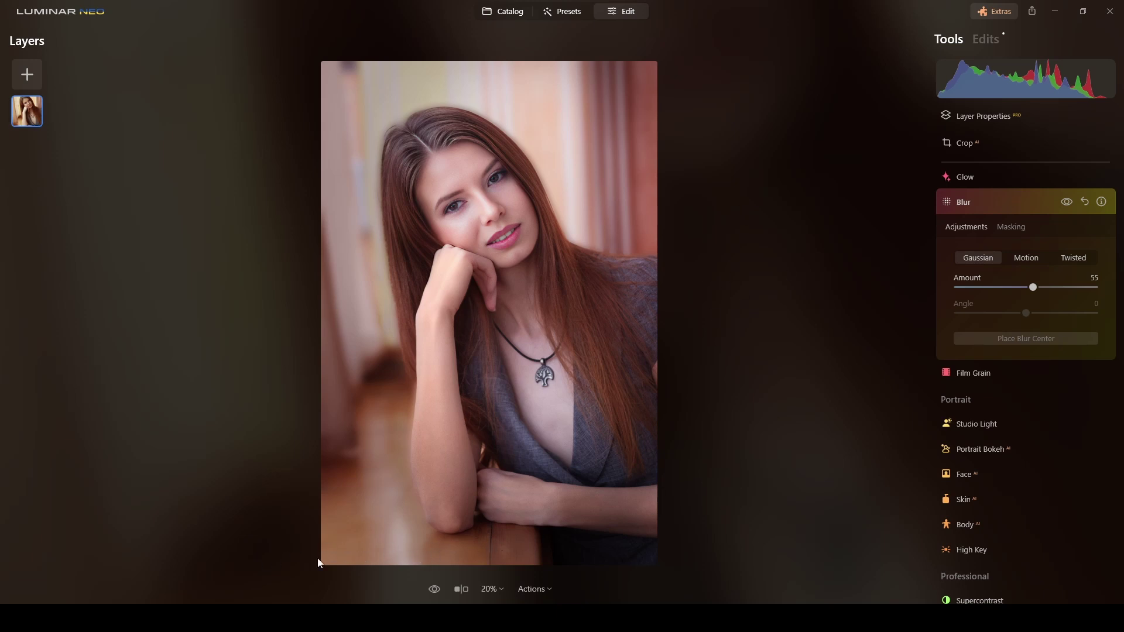
- Erase the Blur mask along the table's front edge below the elbow with a brush of size 166 and strength 27, and close Blur
left_click(1012, 230)
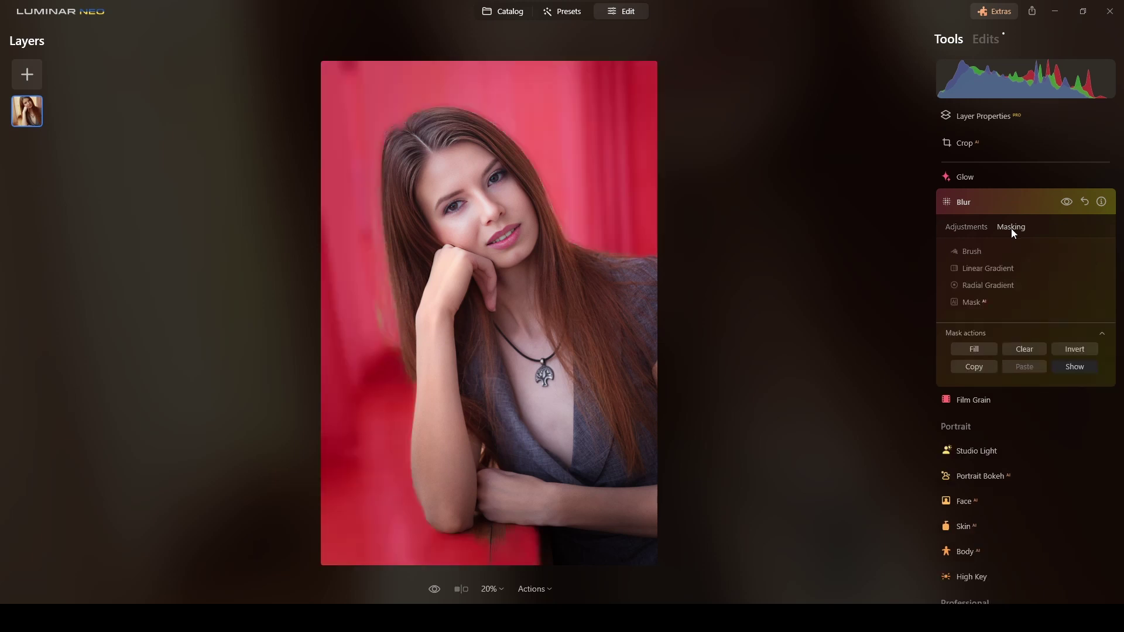
left_click(972, 256)
left_click(1047, 271)
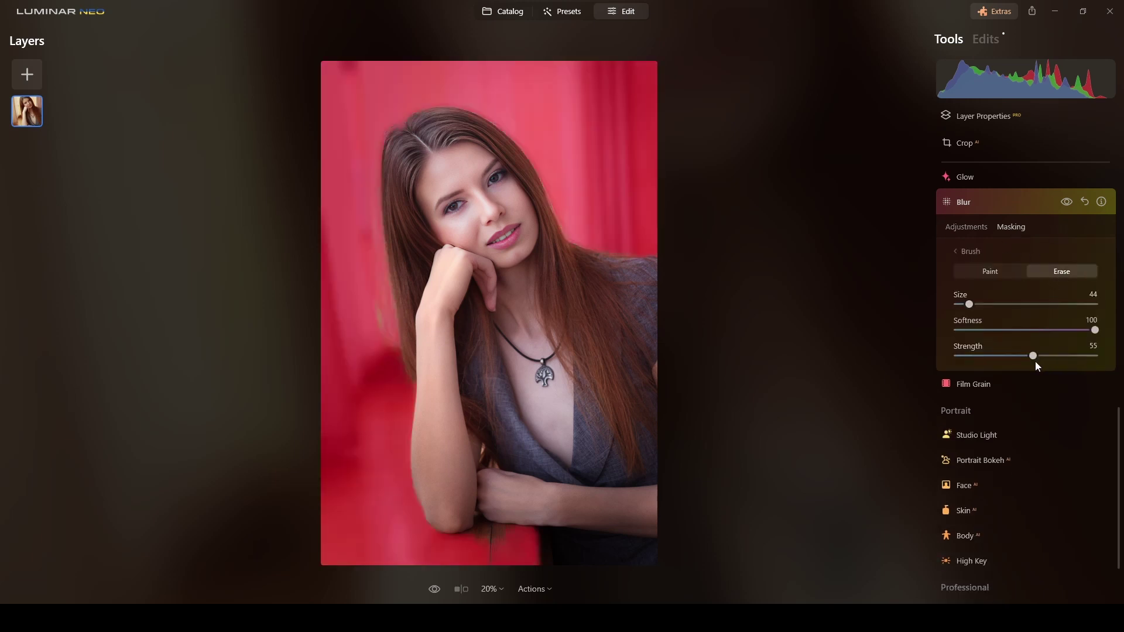
left_click_drag(1035, 362, 1026, 359)
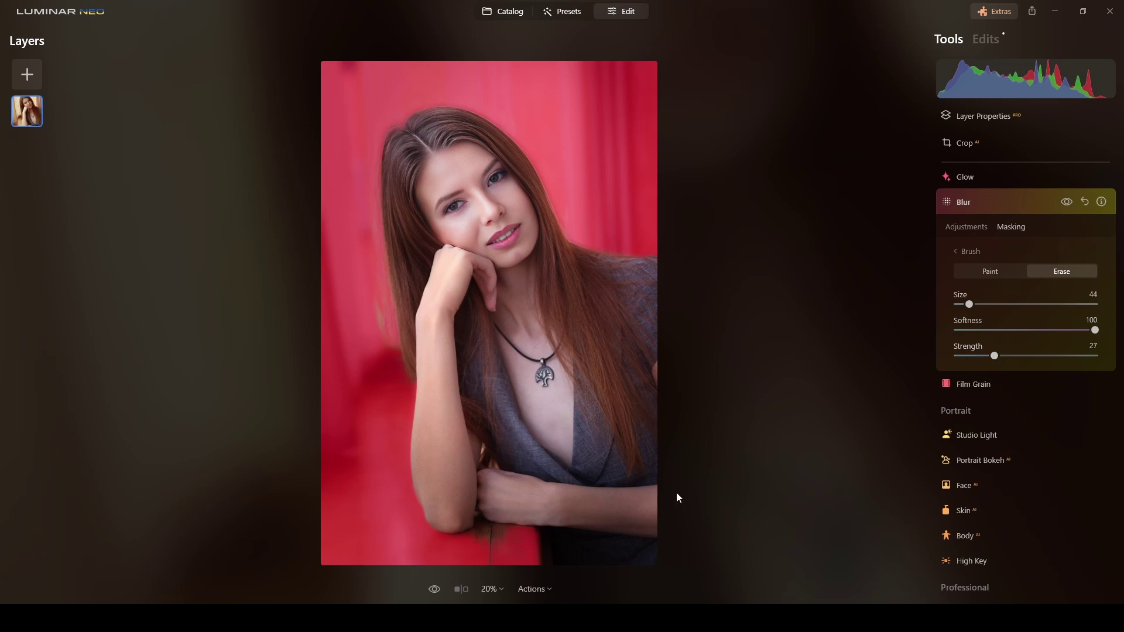
left_click_drag(968, 303, 1012, 304)
mouse_move(450, 556)
left_mouse_down()
mouse_move(296, 555)
mouse_move(541, 557)
mouse_move(459, 546)
mouse_move(525, 560)
mouse_move(345, 556)
mouse_move(549, 564)
mouse_move(494, 564)
left_mouse_up()
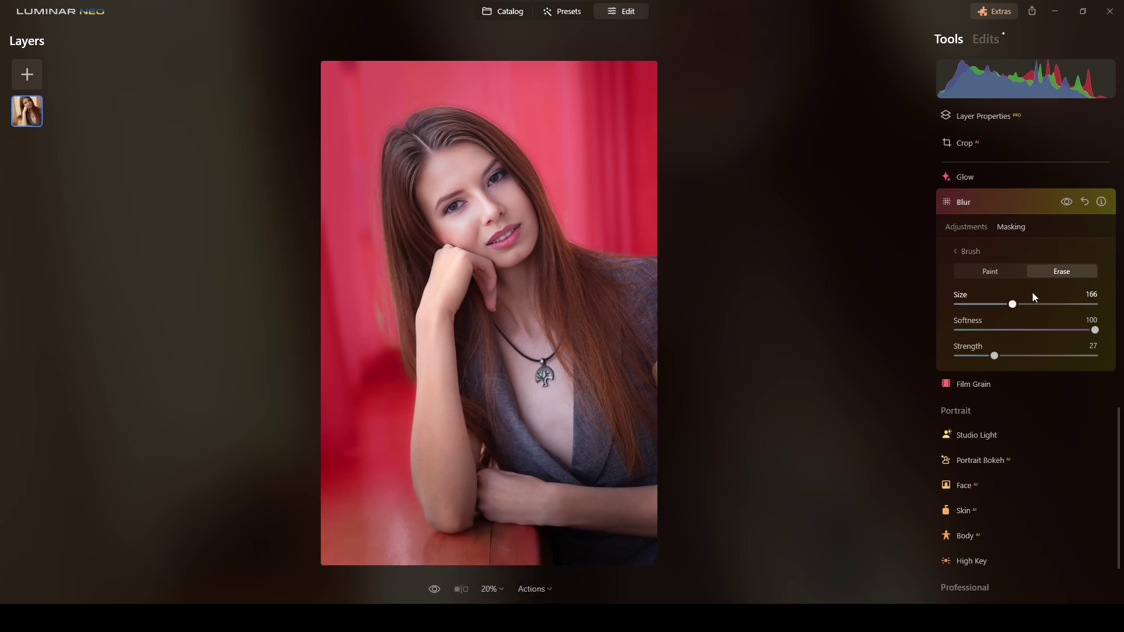
left_click(972, 227)
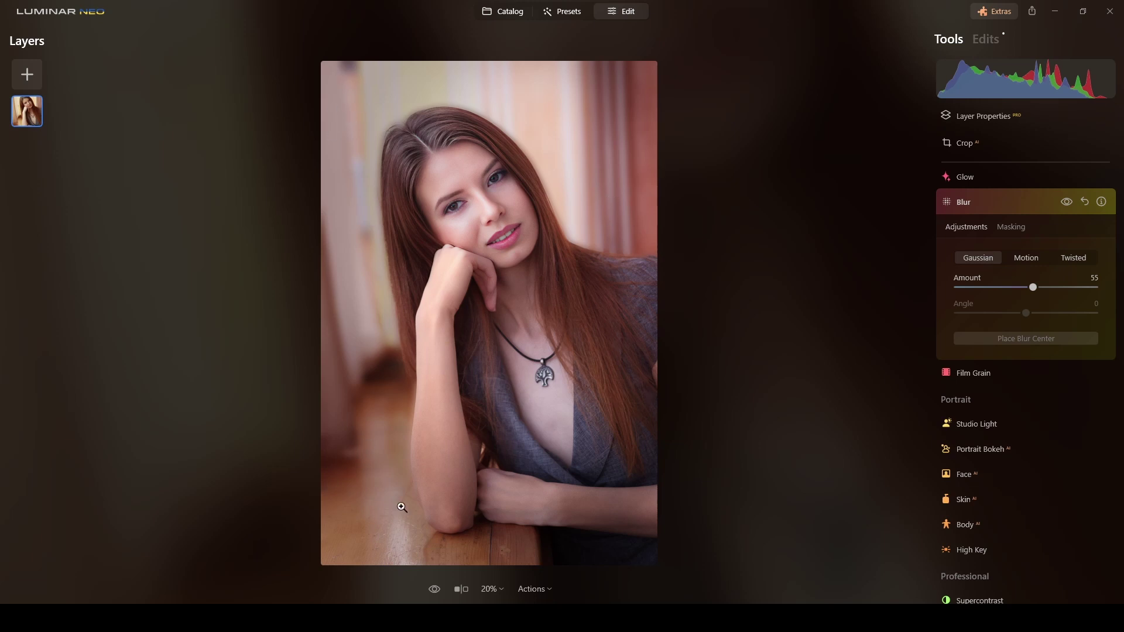
left_click(1026, 203)
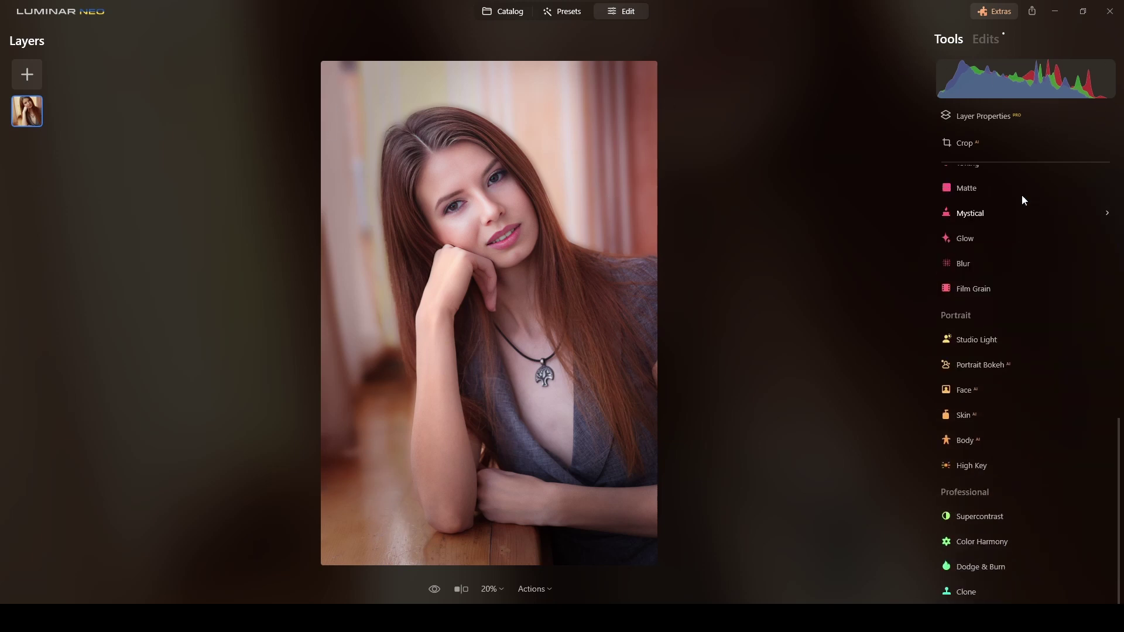
- Start a Develop edit masked by a linear gradient running from the portrait's lower left edge across the table past the elbow
scroll(1003, 300, "up", 8)
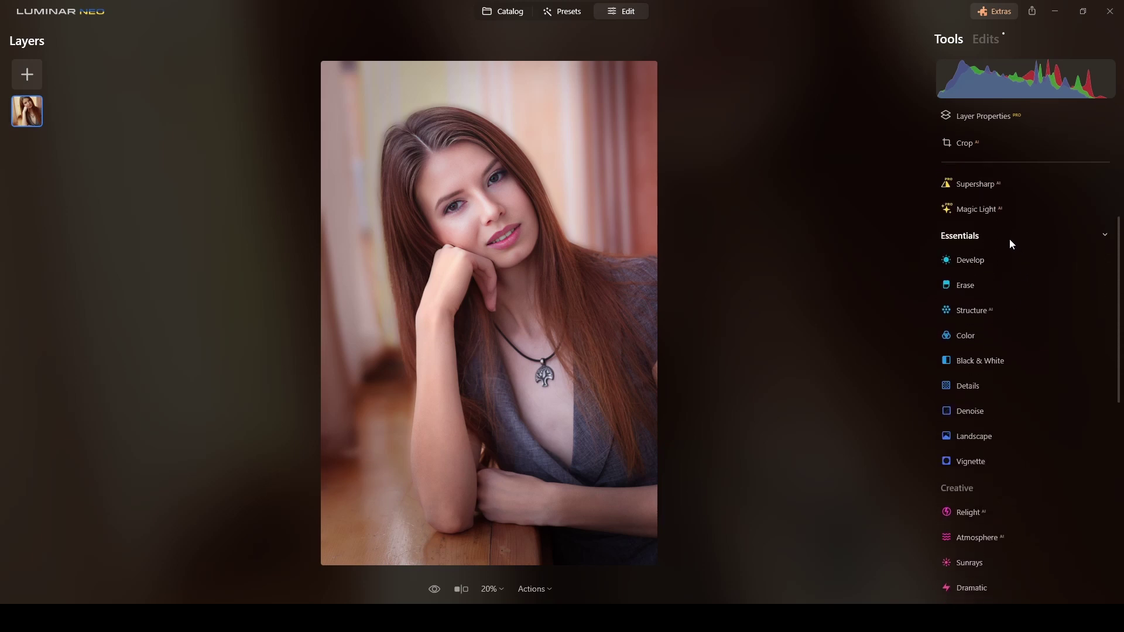
left_click(971, 274)
left_click(1007, 229)
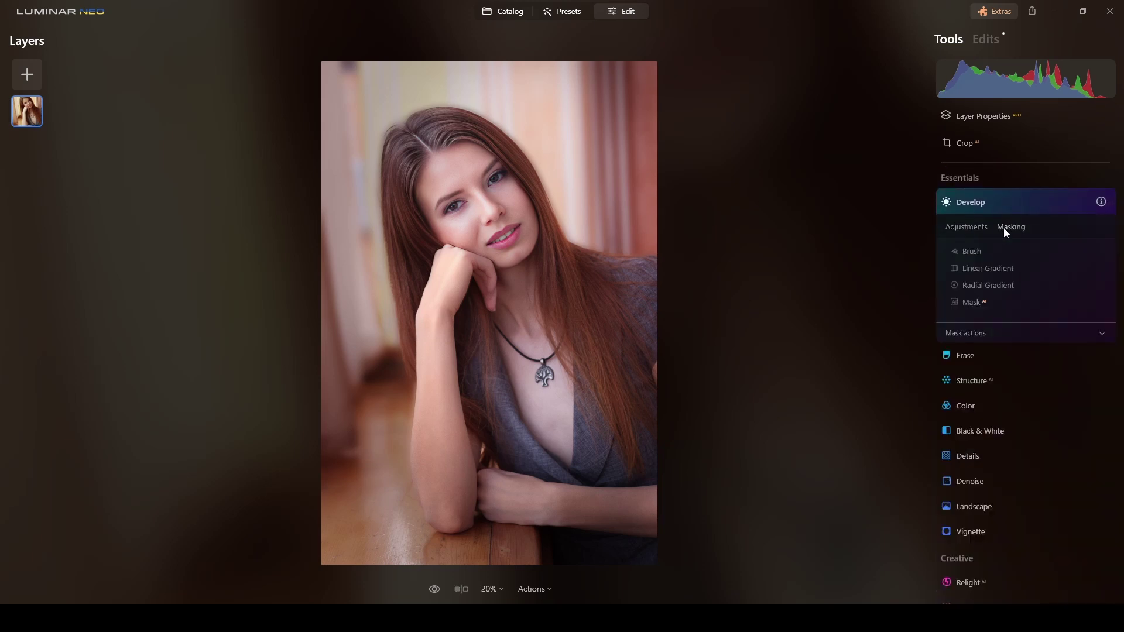
left_click(972, 268)
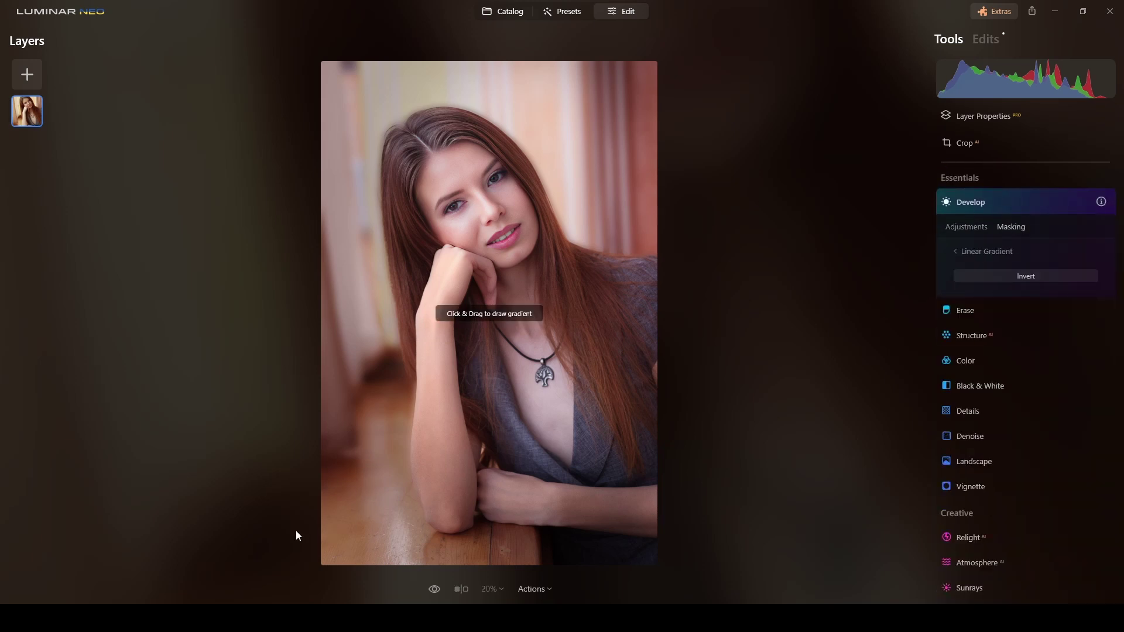
left_click_drag(322, 531, 535, 484)
- Darken the gradient-masked area by setting the Develop exposure to -0.98, and close the tool
left_click(972, 228)
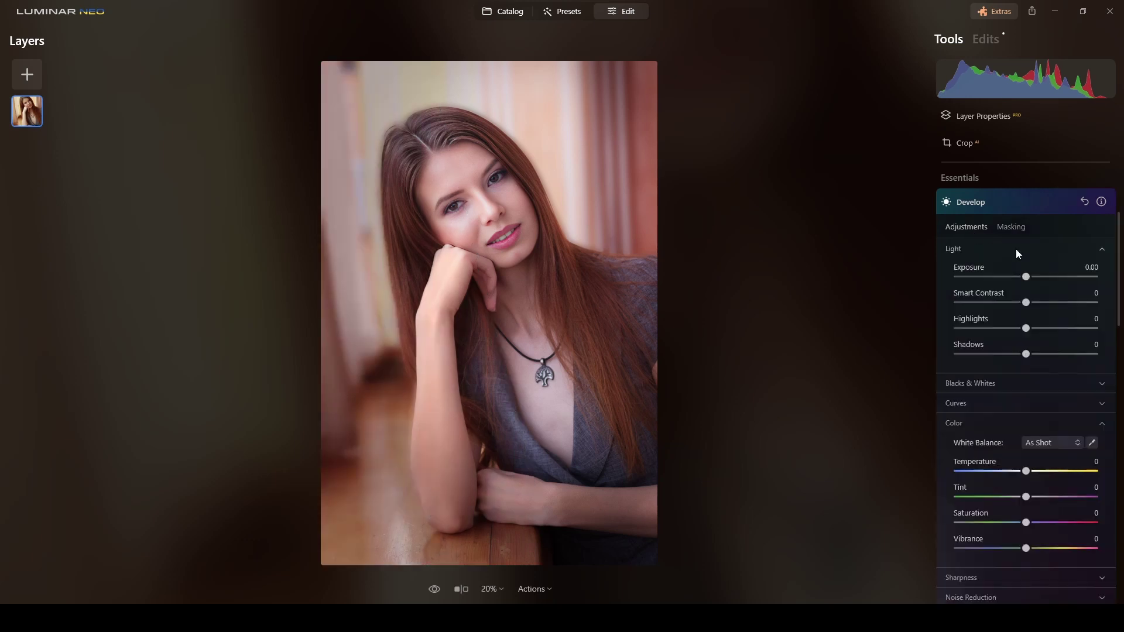
left_click_drag(1026, 276, 1011, 280)
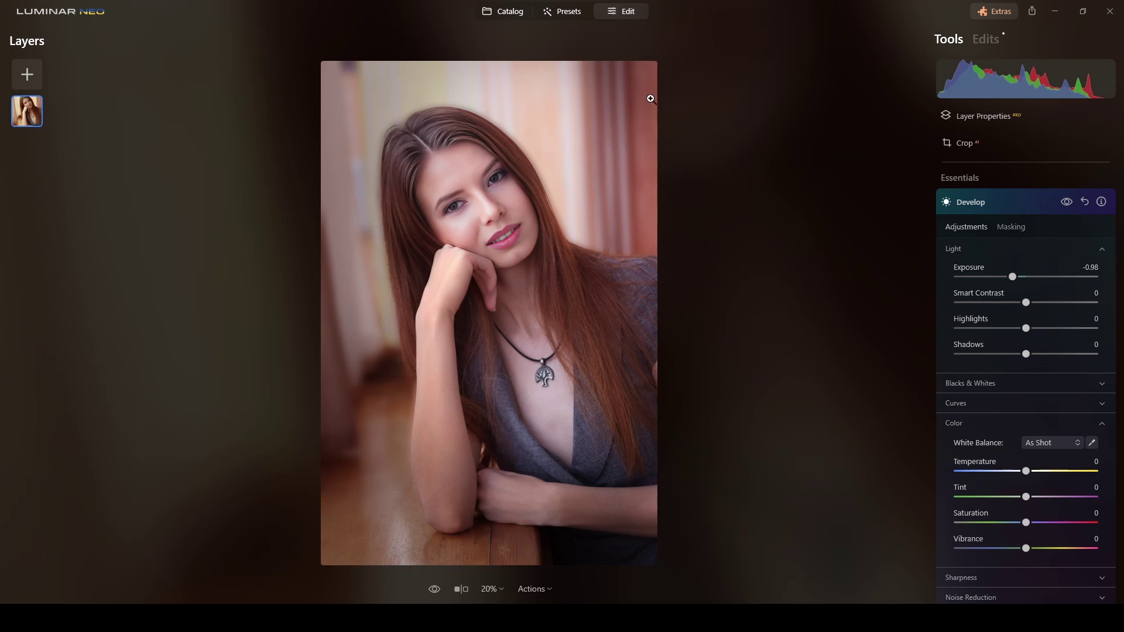
left_click(1016, 204)
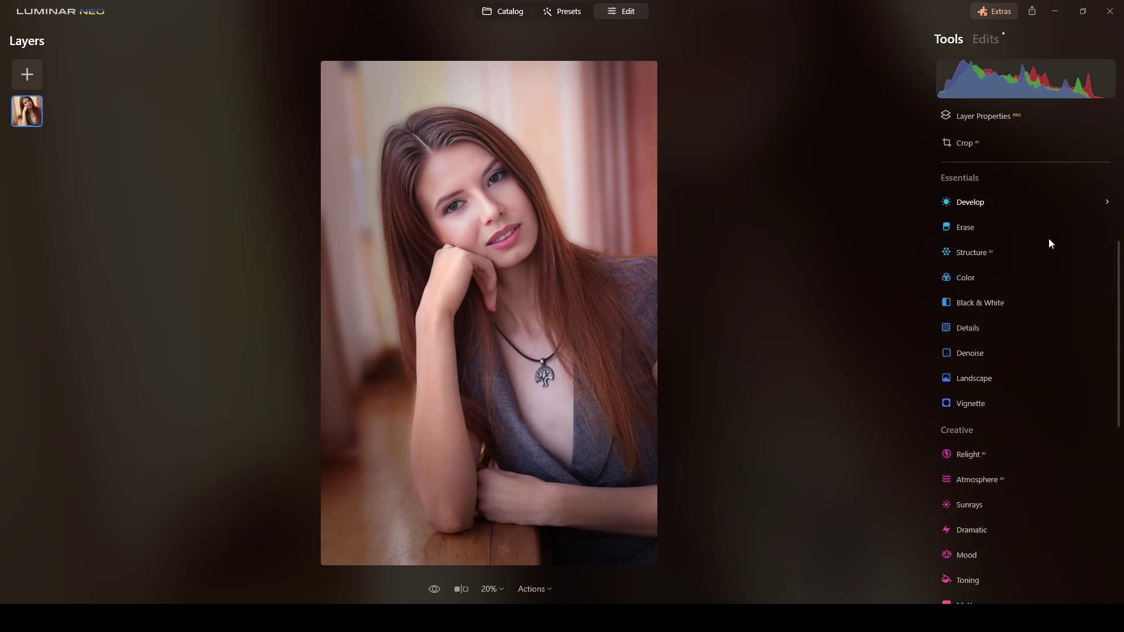
- Add a Develop edit masked by a linear gradient from the portrait's upper right corner toward the face, with exposure -0.68
left_click(977, 209)
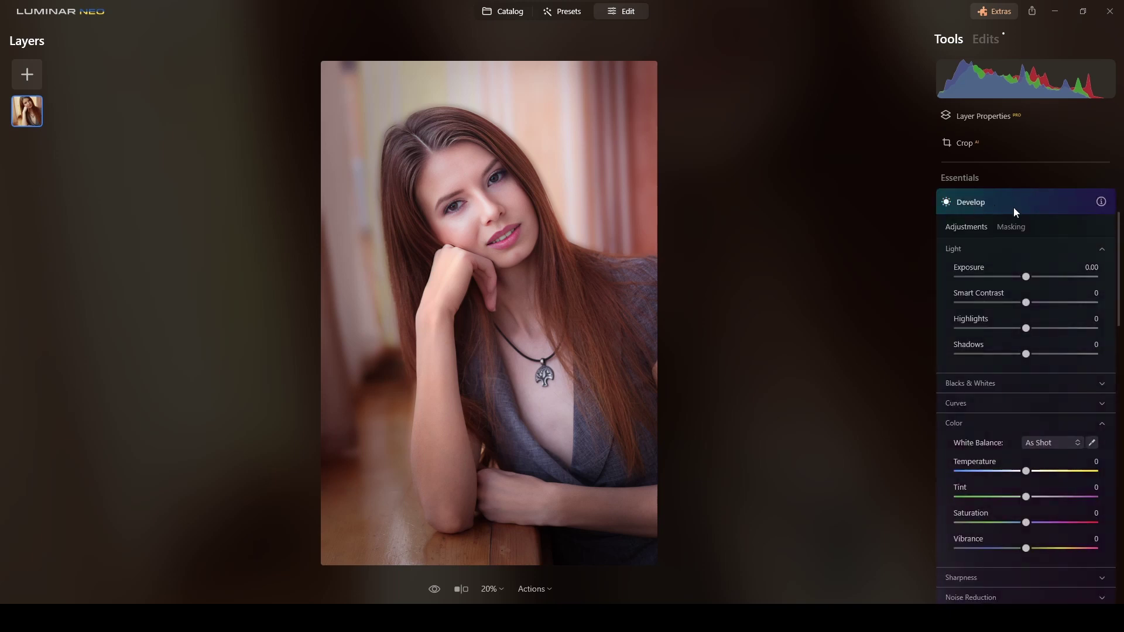
left_click(1002, 229)
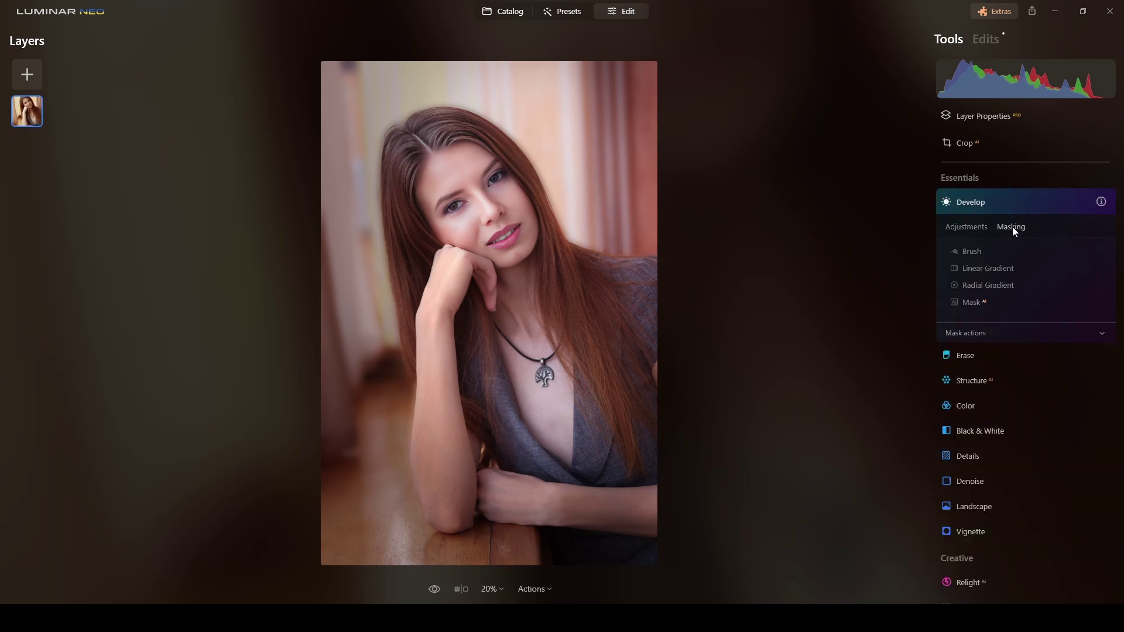
left_click(976, 270)
left_click_drag(655, 76, 492, 190)
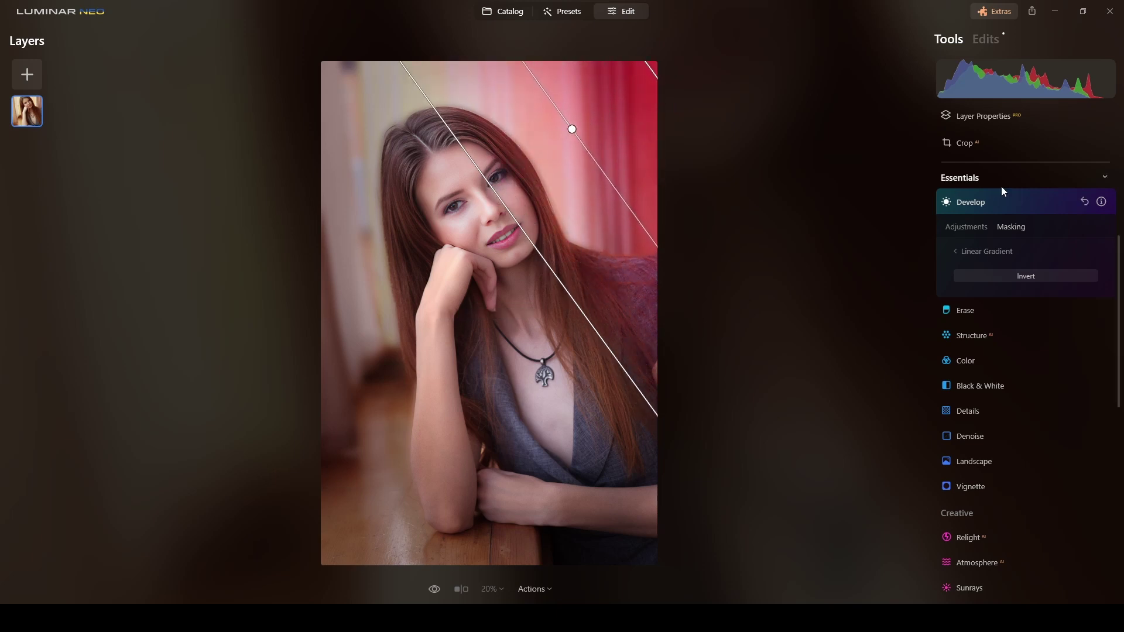
left_click(961, 228)
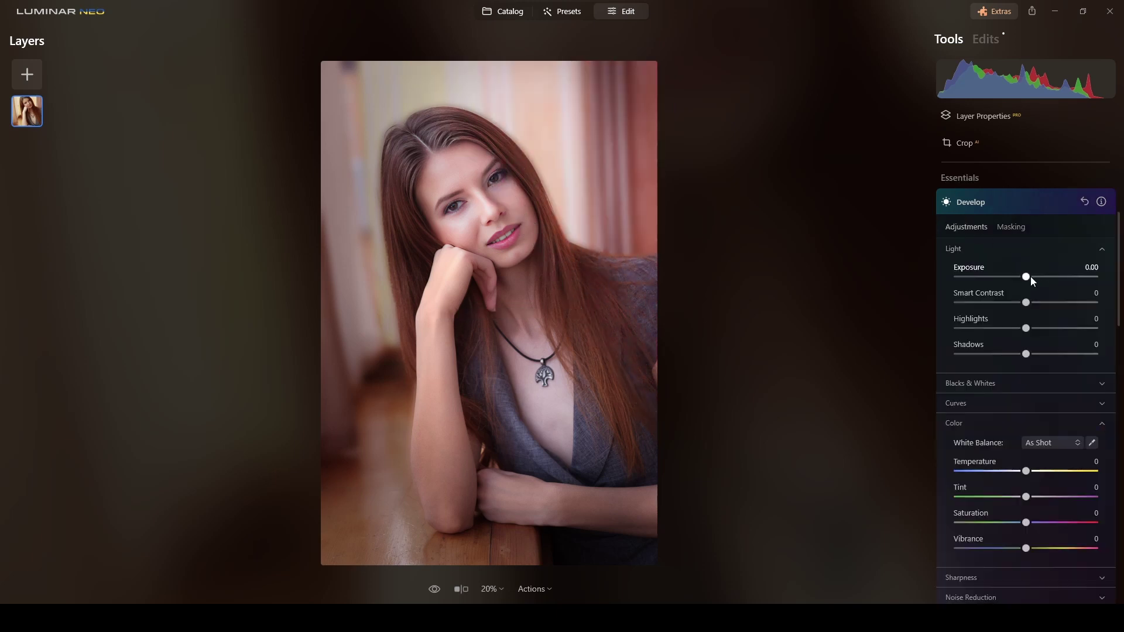
left_click_drag(1031, 276, 1021, 281)
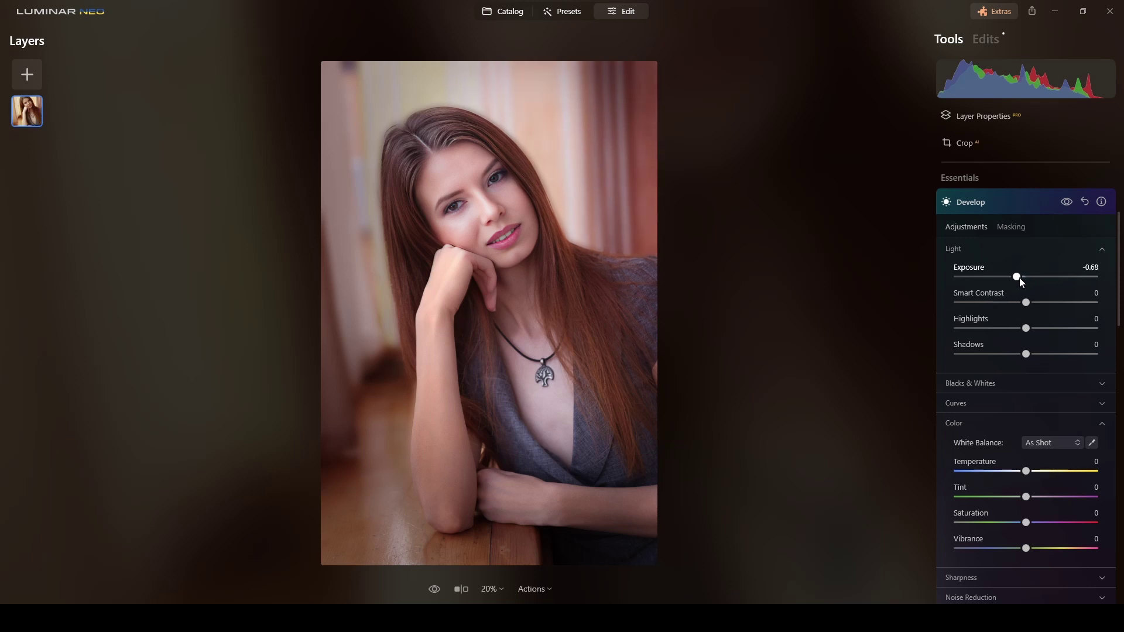
- Redraw the Develop linear gradient at a flatter angle from the upper right background across the face and shoulder, and close the tool
left_click(1021, 230)
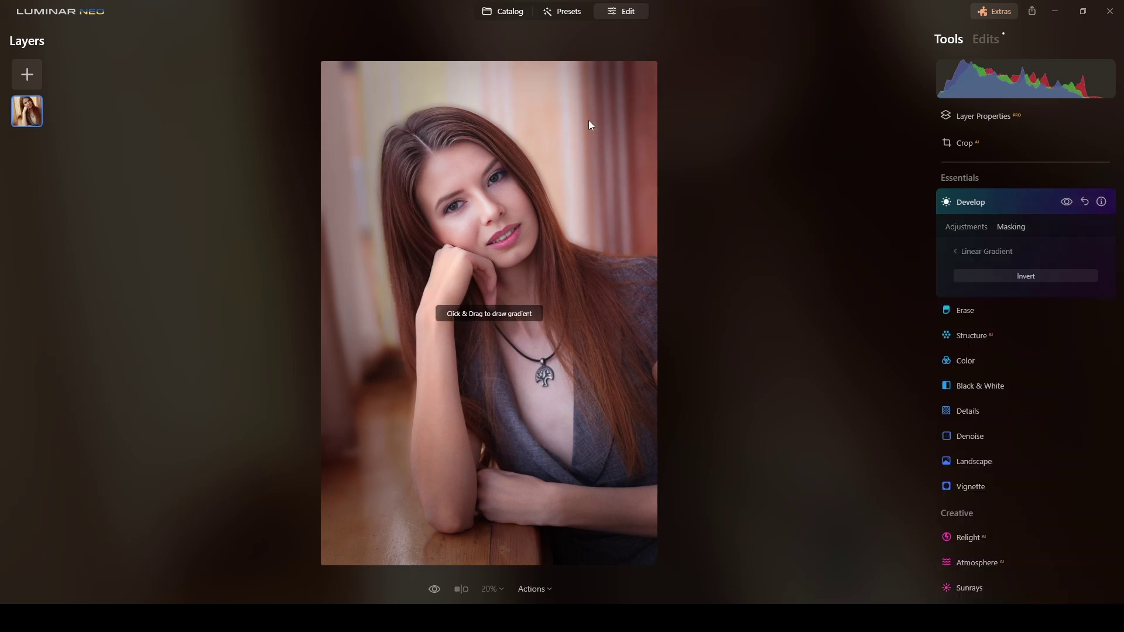
mouse_move(589, 125)
left_mouse_down()
mouse_move(602, 124)
mouse_move(515, 238)
left_mouse_up()
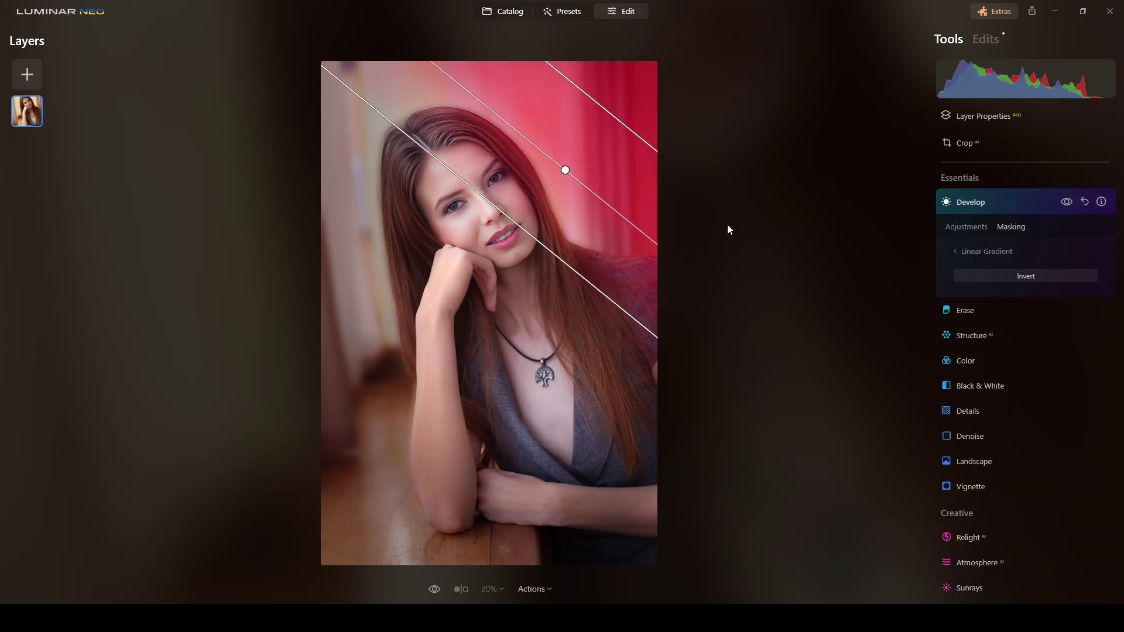
left_click(947, 227)
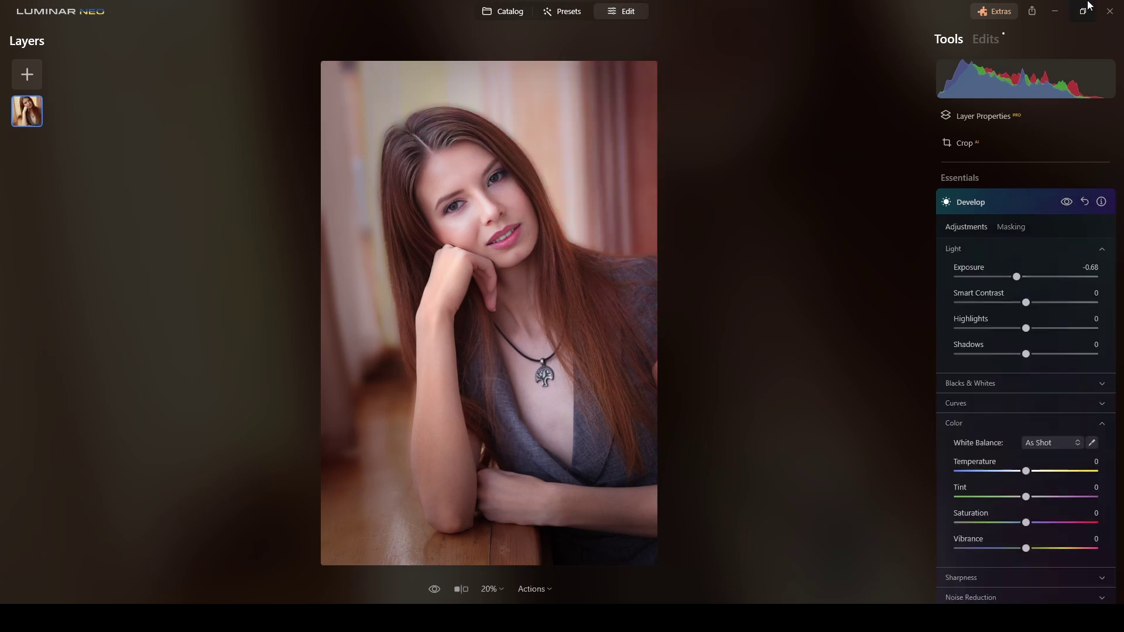
left_click(1017, 205)
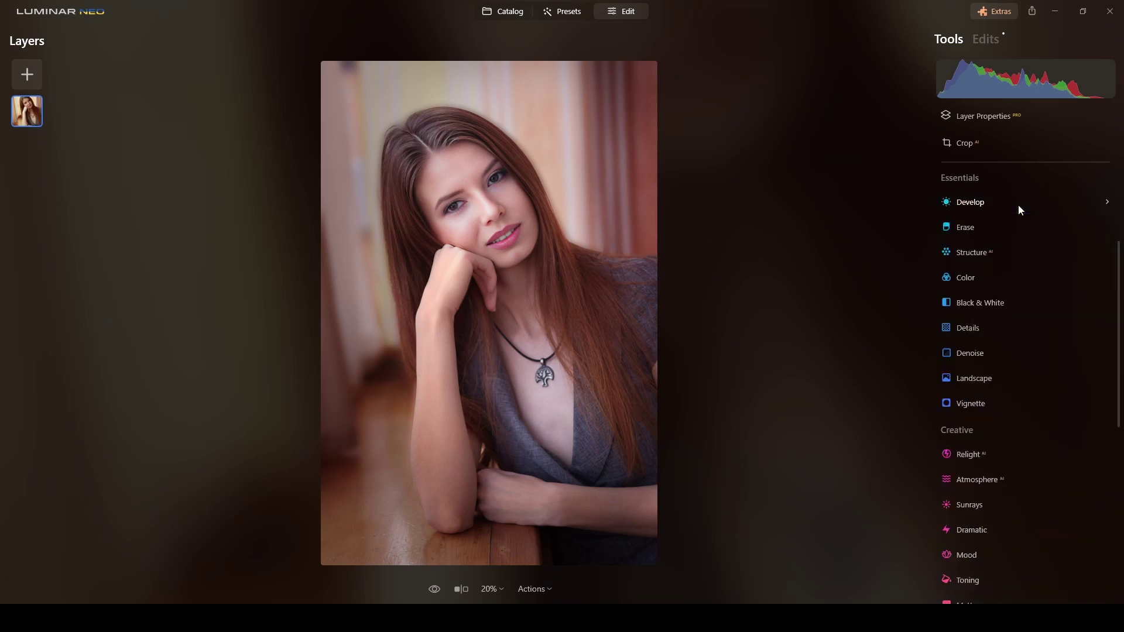
- Set the Color saturation to 19 and vibrance to 6, close the tool, and compare the portrait with the original
left_click(514, 267)
left_click(514, 267)
left_click(965, 278)
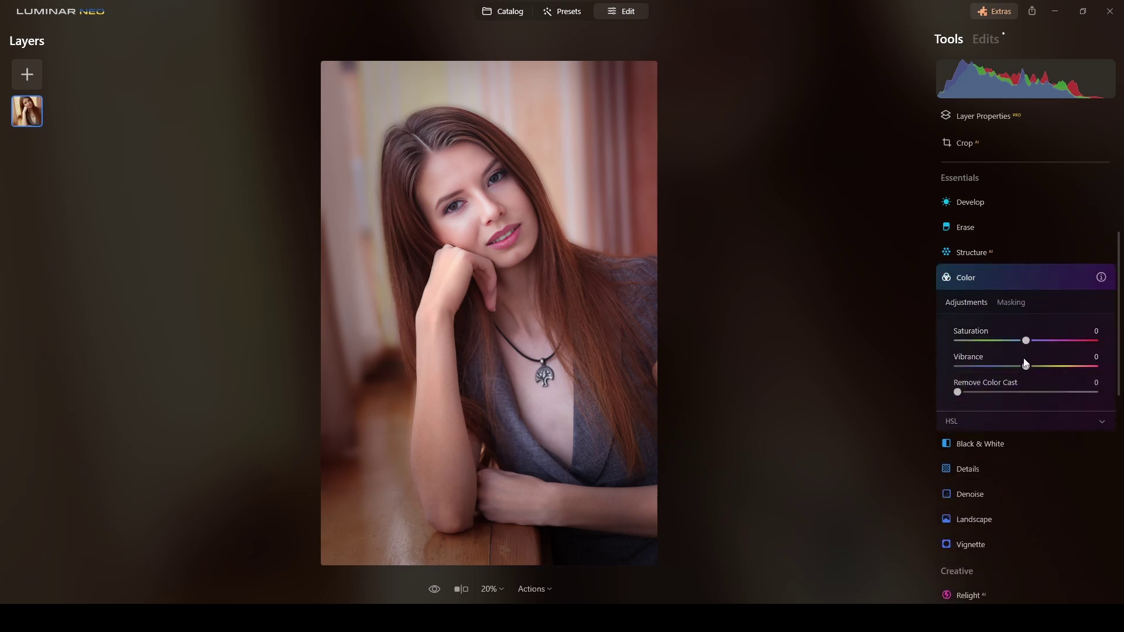
mouse_move(1031, 341)
left_mouse_down()
mouse_move(1046, 343)
mouse_move(1026, 370)
mouse_move(1042, 370)
mouse_move(1021, 370)
mouse_move(1041, 344)
left_mouse_up()
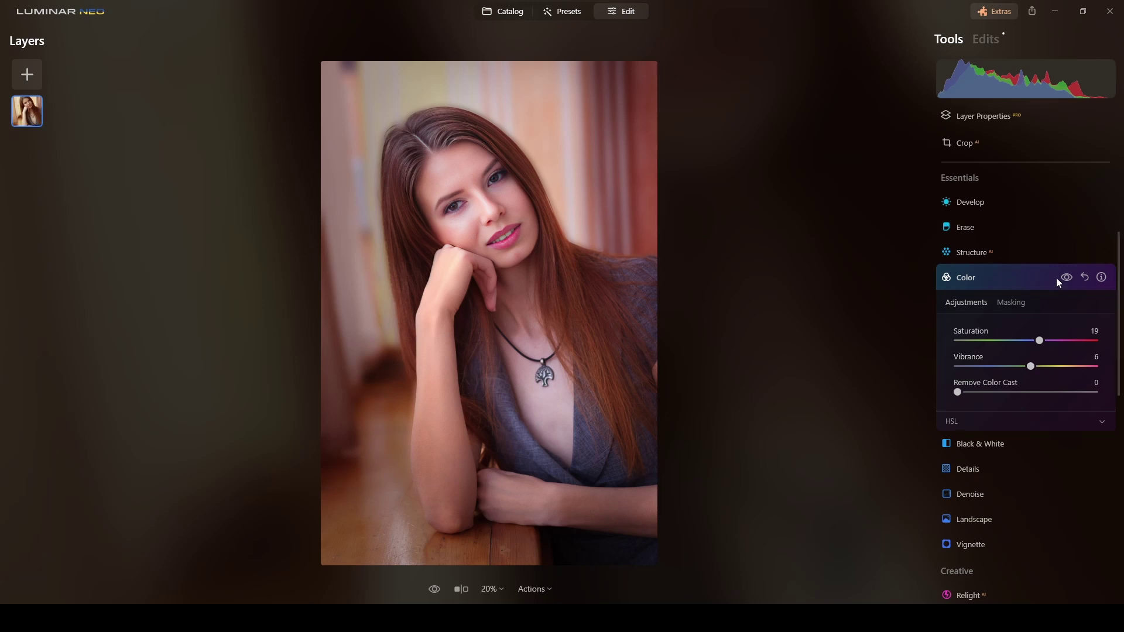
left_click(1014, 280)
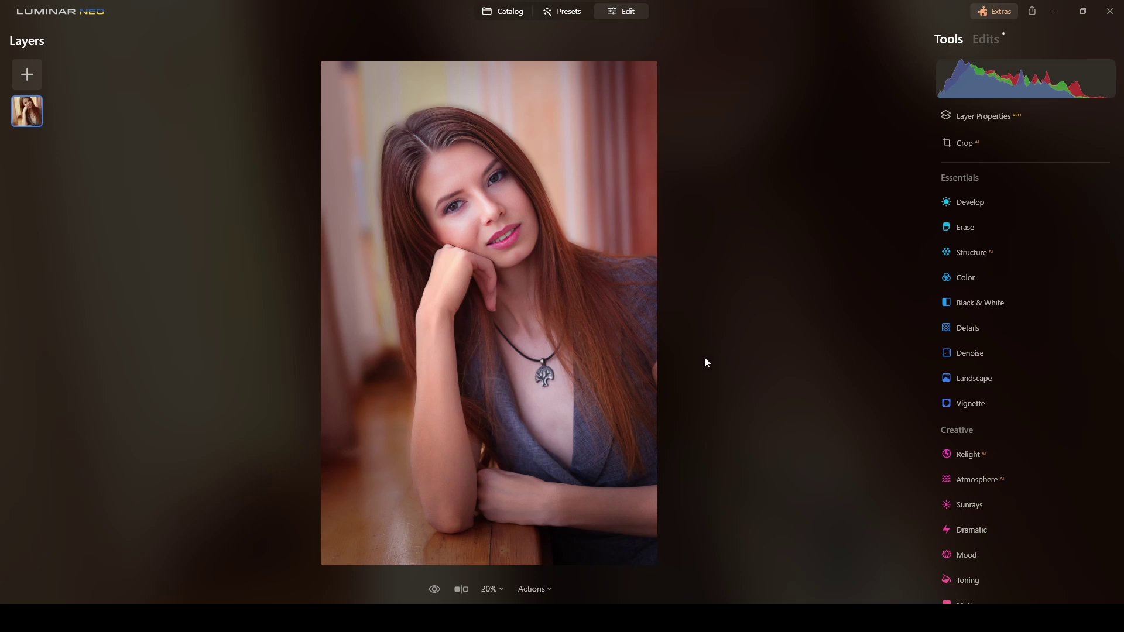
left_click(437, 592)
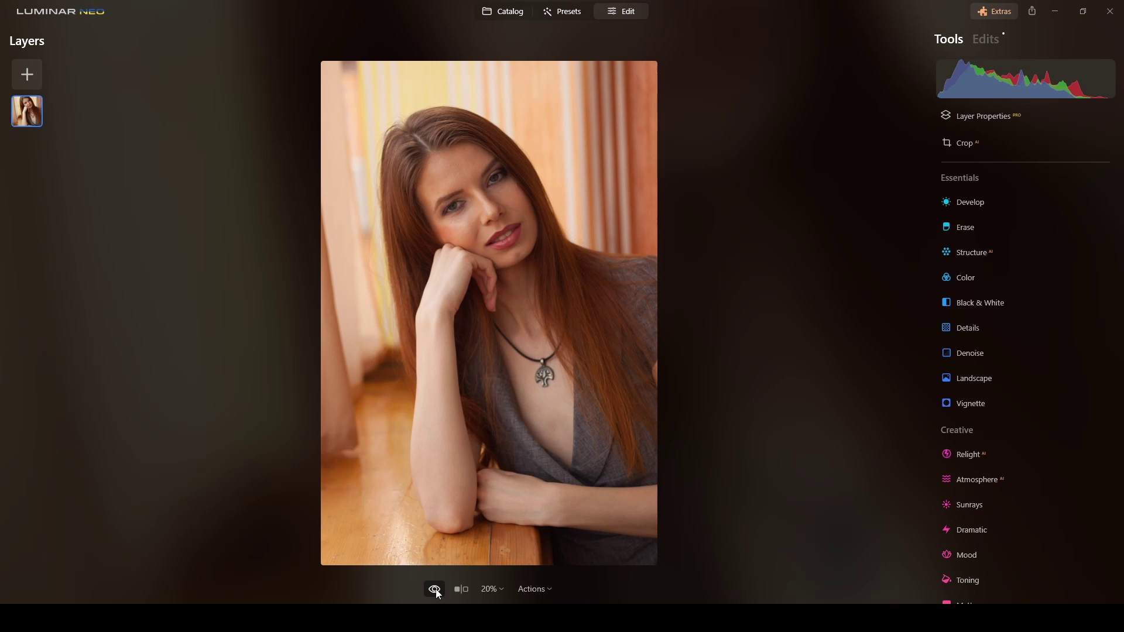
left_click(437, 591)
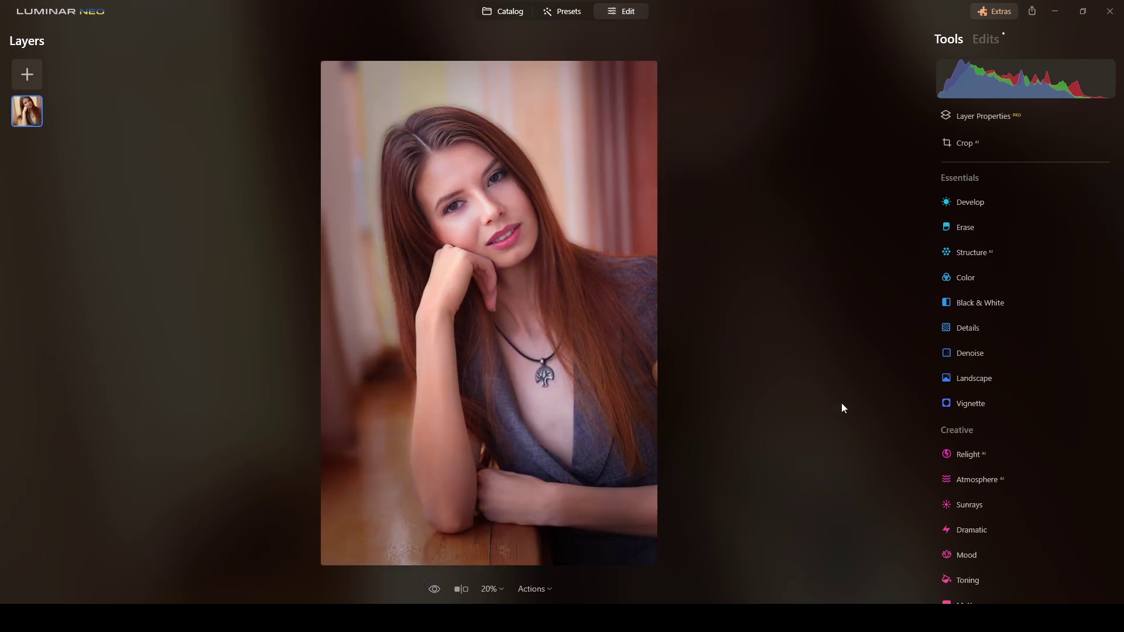